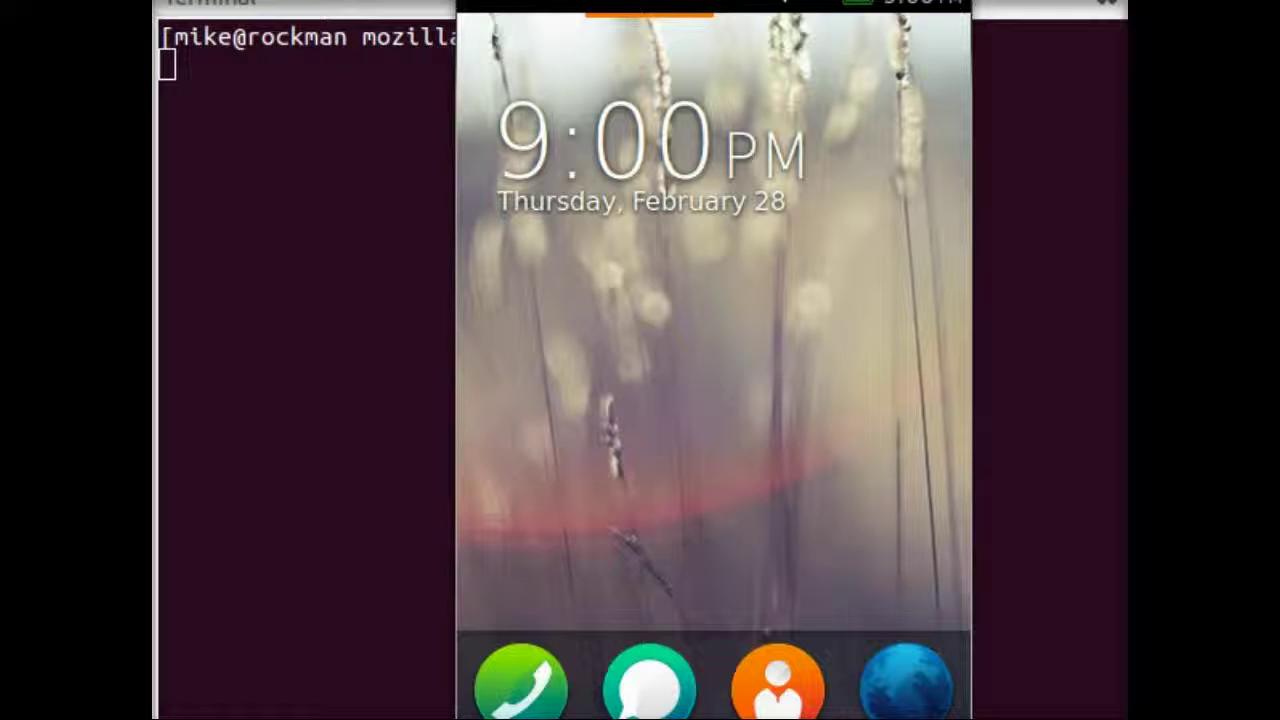
Browse the simulated phone's home screen and app grid pages and open the Messages app
{"action": "left_click_drag", "start_coordinate": [761, 2], "coordinate": [708, 0]}
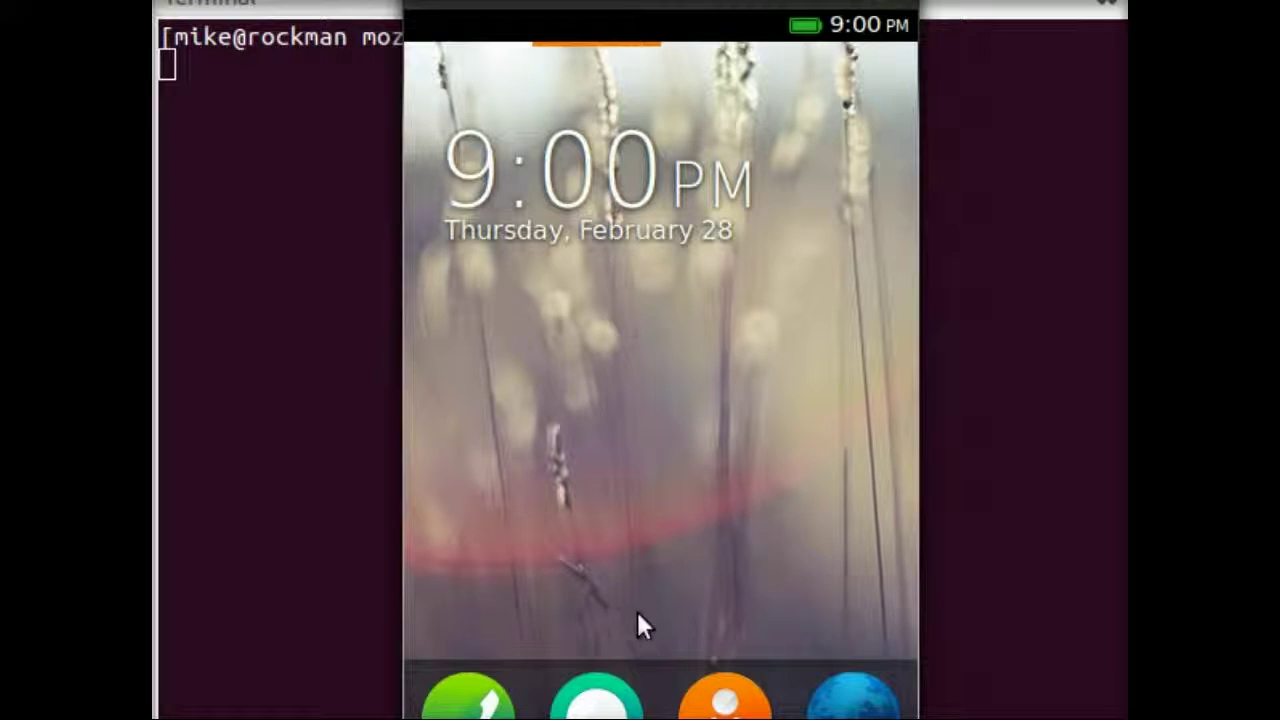
{"action": "left_click_drag", "start_coordinate": [771, 502], "coordinate": [409, 440]}
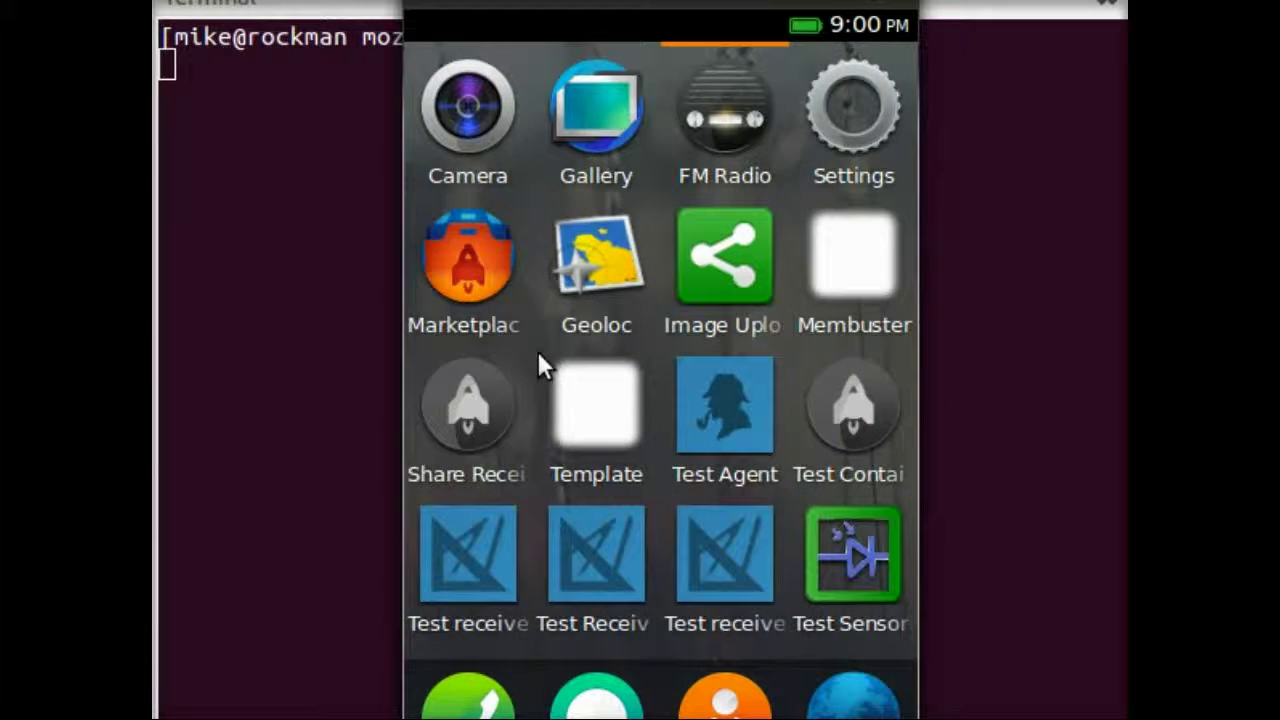
{"action": "left_click_drag", "start_coordinate": [537, 351], "coordinate": [840, 338]}
{"action": "left_click", "coordinate": [610, 692]}
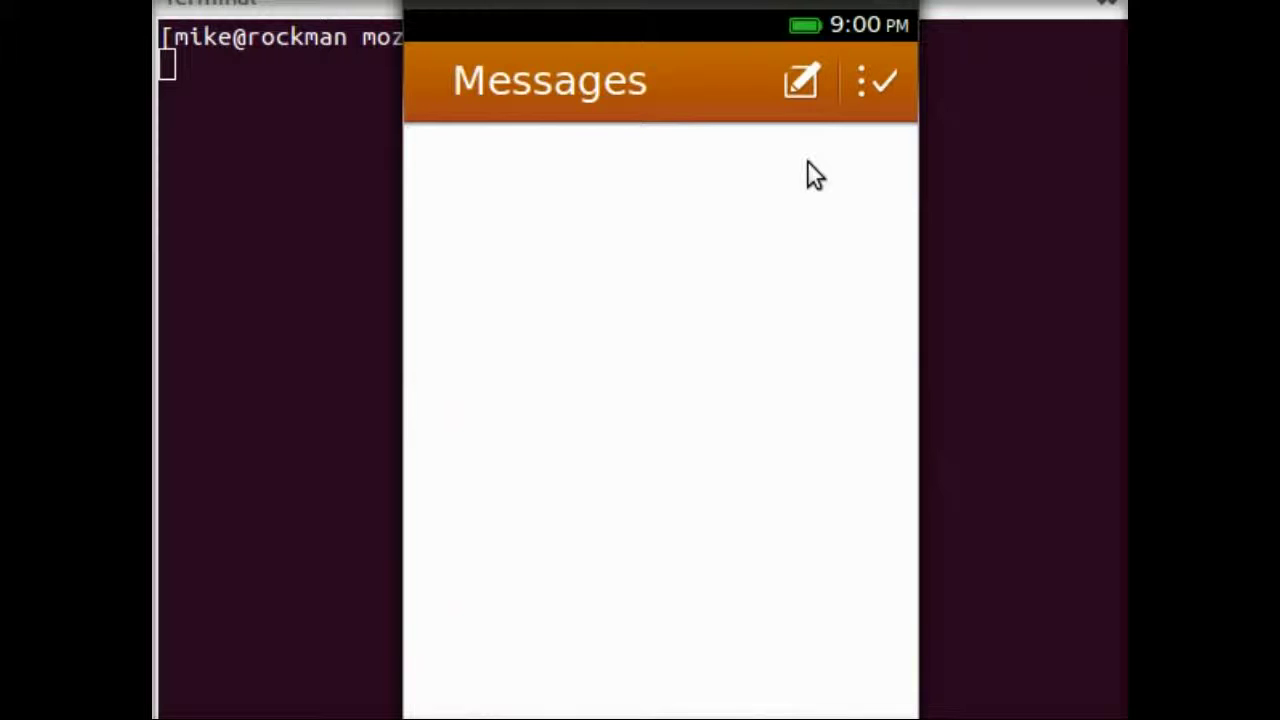
Return to the phone's home screen and switch its display off and on again
{"action": "key", "text": "Home"}
{"action": "key", "text": "End"}
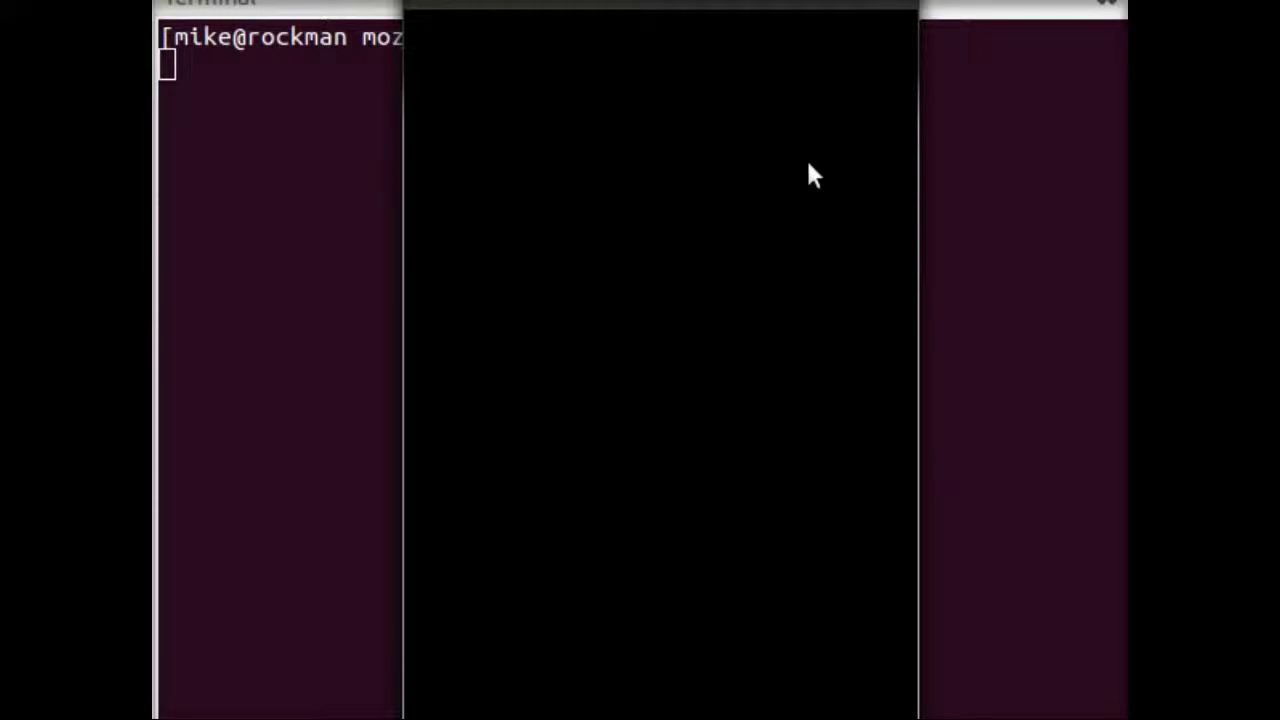
{"action": "key", "text": "End"}
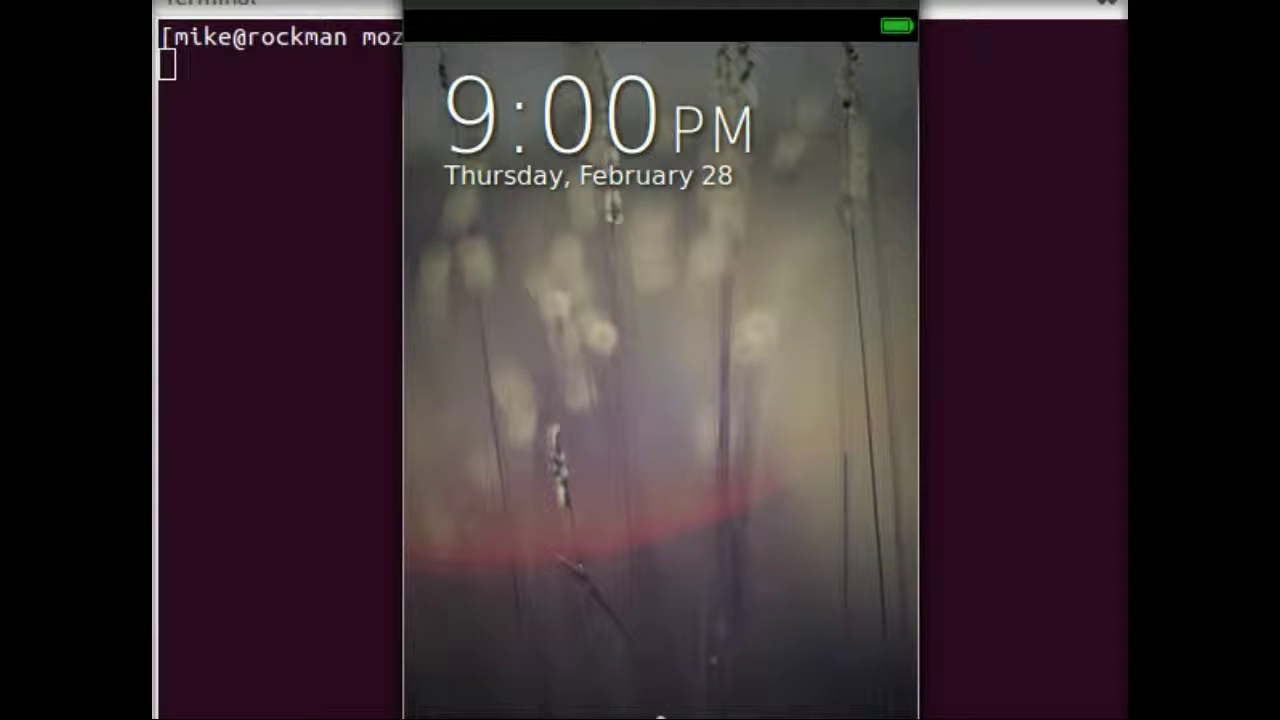
Unlock the phone from its lock screen and close the simulator window
{"action": "left_click_drag", "start_coordinate": [713, 3], "coordinate": [717, 0]}
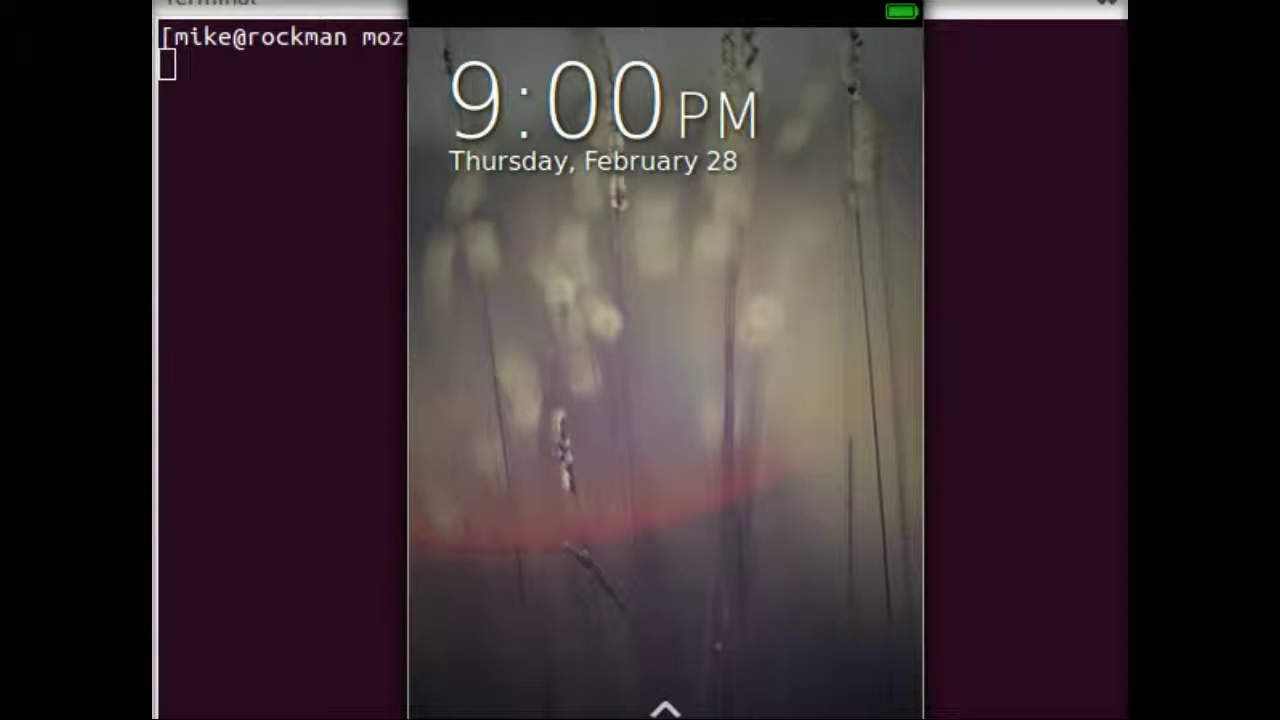
{"action": "left_click_drag", "start_coordinate": [663, 705], "coordinate": [686, 469]}
{"action": "left_click", "coordinate": [810, 688]}
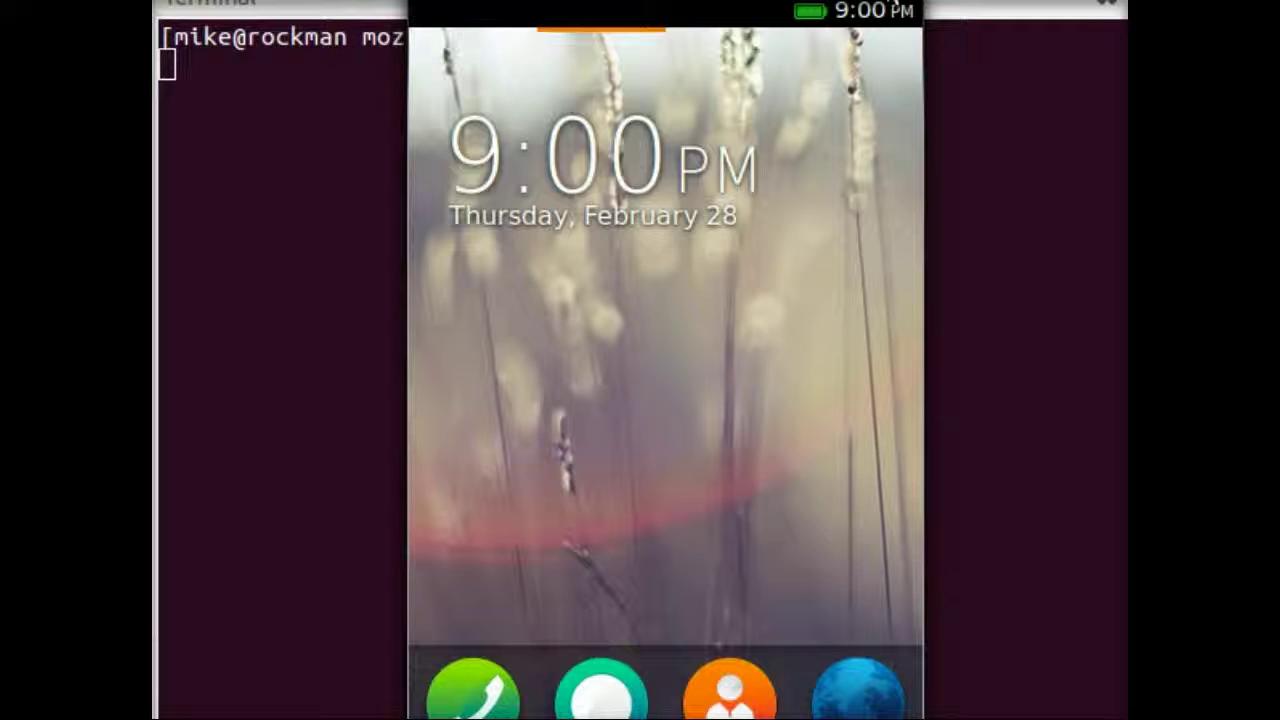
{"action": "left_click", "coordinate": [893, 5]}
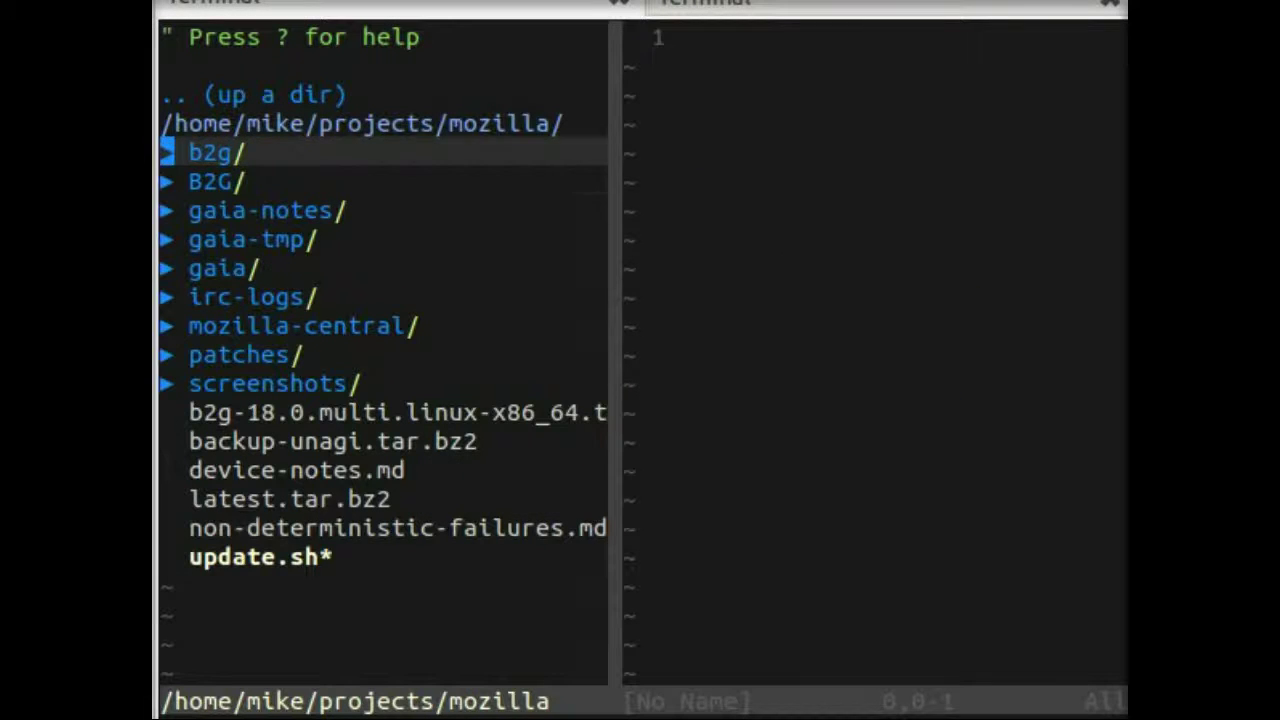
Expand the gaia folder and its apps subfolder in the Vim file tree
{"action": "key", "text": "j"}
{"action": "key", "text": "j"}
{"action": "key", "text": "j"}
{"action": "key", "text": "j"}
{"action": "key", "text": "Return"}
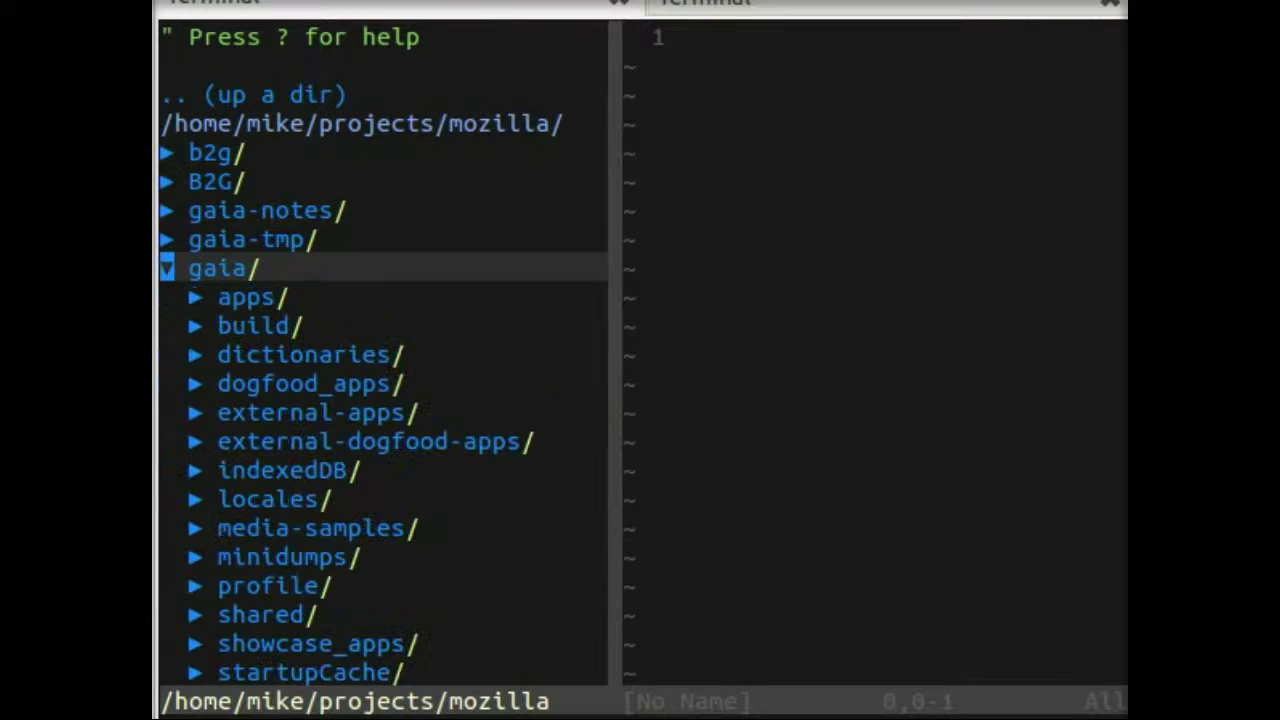
{"action": "key", "text": "j"}
{"action": "key", "text": "j"}
{"action": "key", "text": "k"}
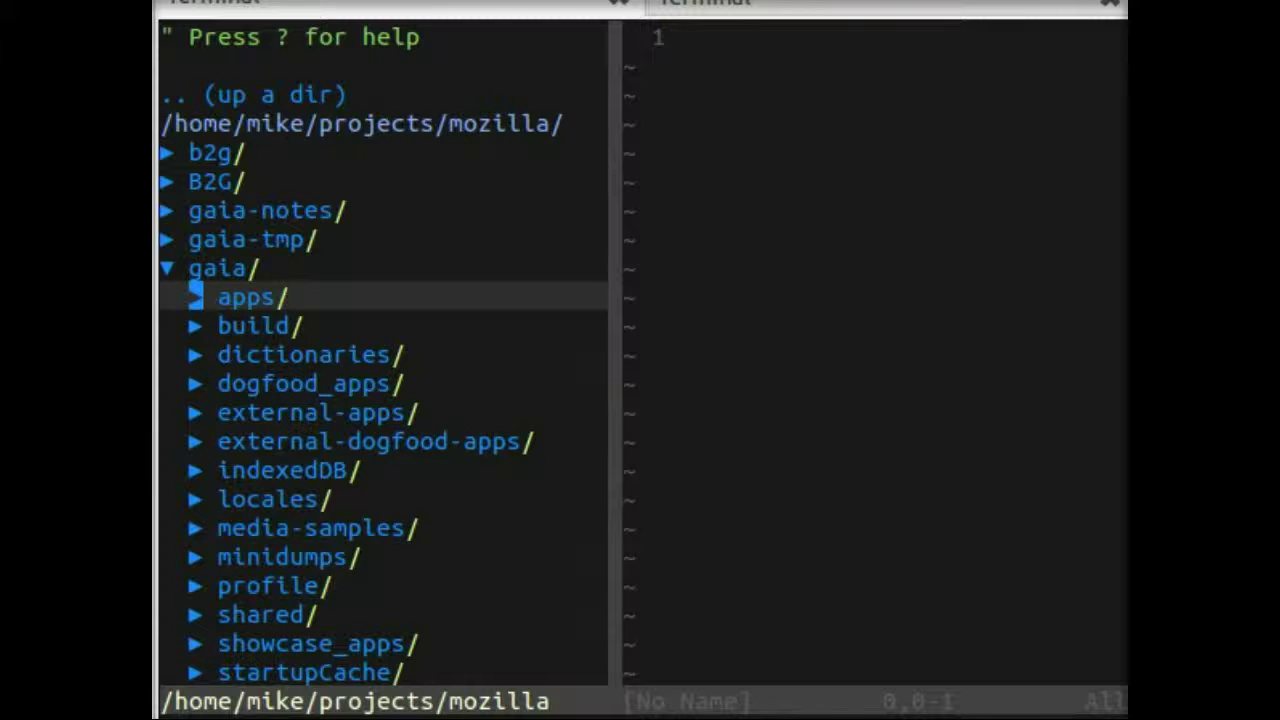
{"action": "key", "text": "Return"}
Find the homescreen folder under gaia/apps and expand it
{"action": "key", "text": "j"}
{"action": "key", "text": "j"}
{"action": "key", "text": "j"}
{"action": "key", "text": "j"}
{"action": "key", "text": "j"}
{"action": "key", "text": "j"}
{"action": "key", "text": "j"}
{"action": "key", "text": "j"}
{"action": "key", "text": "j"}
{"action": "key", "text": "j"}
{"action": "key", "text": "j"}
{"action": "key", "text": "j"}
{"action": "key", "text": "j"}
{"action": "key", "text": "j"}
{"action": "key", "text": "j"}
{"action": "key", "text": "j"}
{"action": "key", "text": "k"}
{"action": "key", "text": "k"}
{"action": "key", "text": "k"}
{"action": "key", "text": "k"}
{"action": "key", "text": "k"}
{"action": "key", "text": "k"}
{"action": "key", "text": "k"}
{"action": "key", "text": "k"}
{"action": "key", "text": "j"}
{"action": "key", "text": "j"}
{"action": "key", "text": "j"}
{"action": "key", "text": "j"}
{"action": "key", "text": "k"}
{"action": "key", "text": "Return"}
Expand the homescreen app's js folder and open landing.js
{"action": "key", "text": "j"}
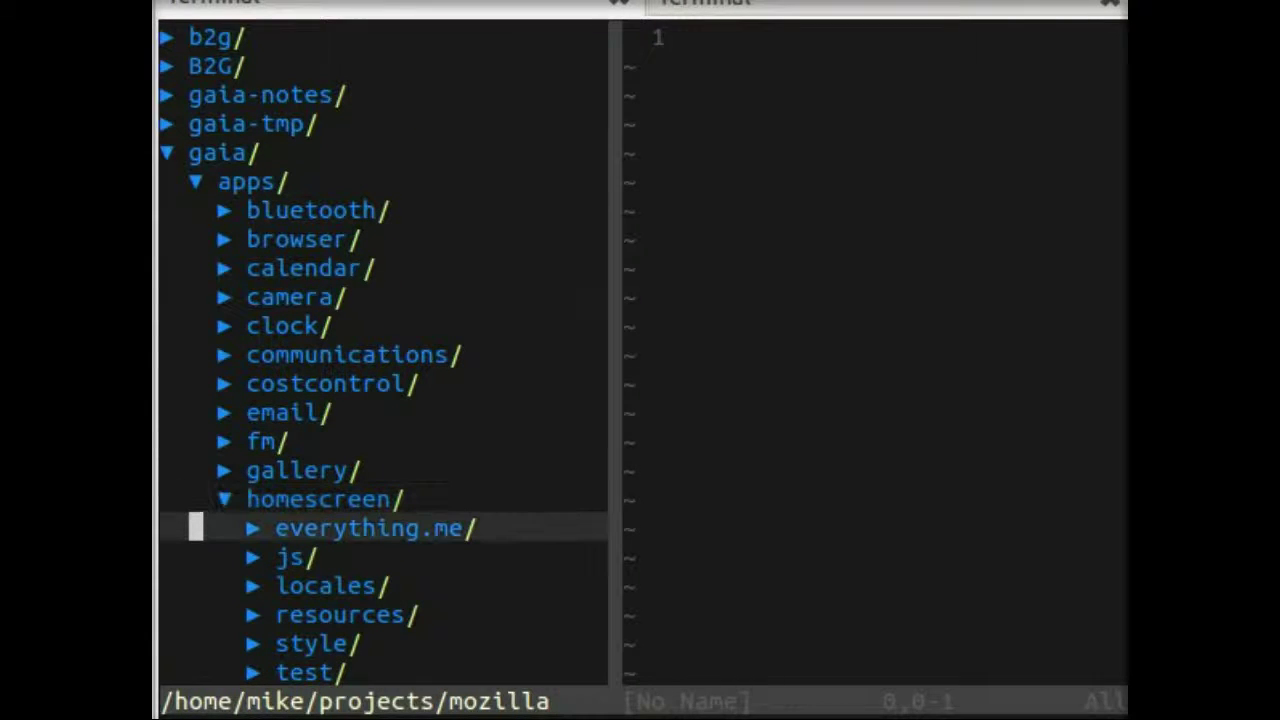
{"action": "key", "text": "j"}
{"action": "key", "text": "Return"}
{"action": "key", "text": "j"}
{"action": "key", "text": "j"}
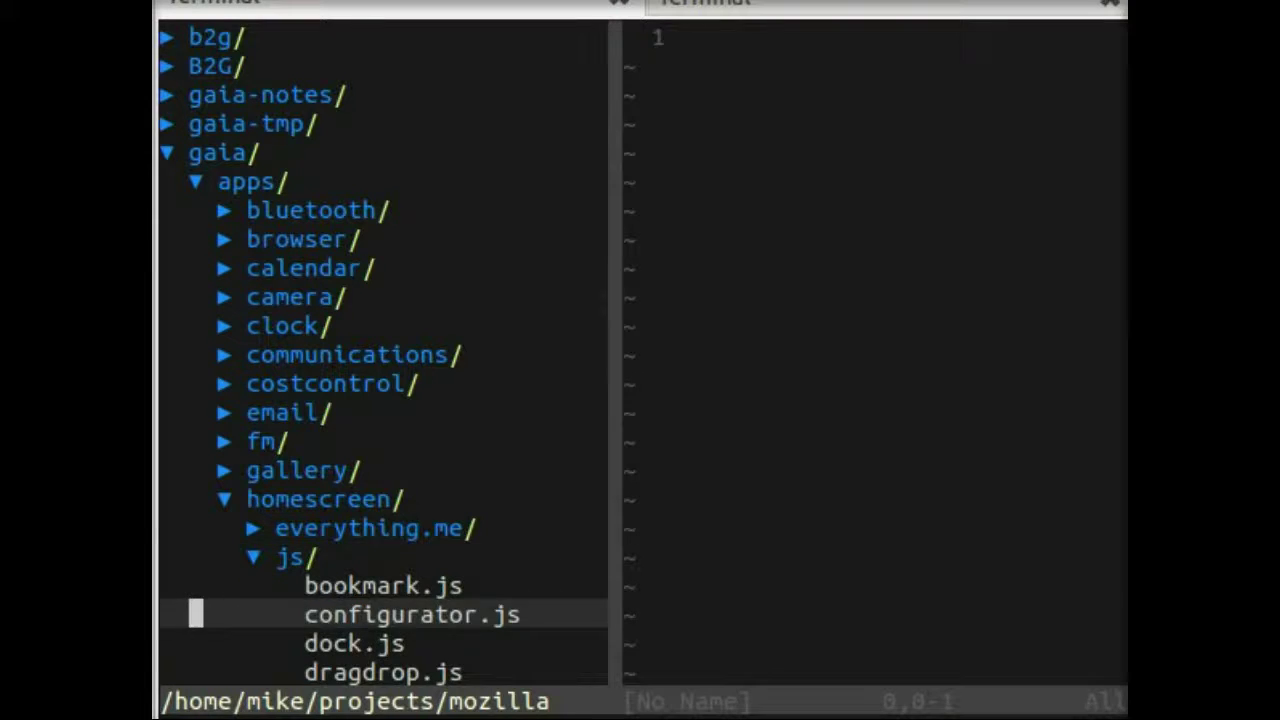
{"action": "key", "text": "j"}
{"action": "key", "text": "j"}
{"action": "key", "text": "j"}
{"action": "key", "text": "j"}
{"action": "key", "text": "j"}
{"action": "key", "text": "j"}
{"action": "key", "text": "j"}
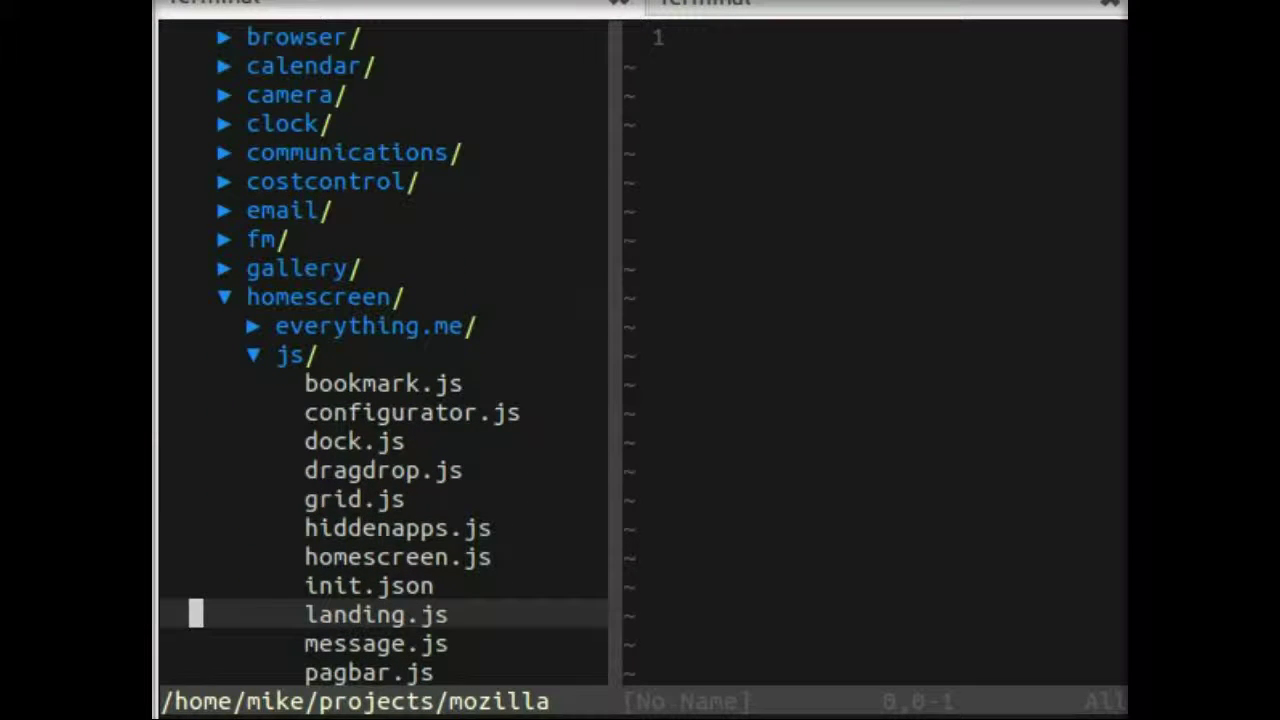
{"action": "key", "text": "Return"}
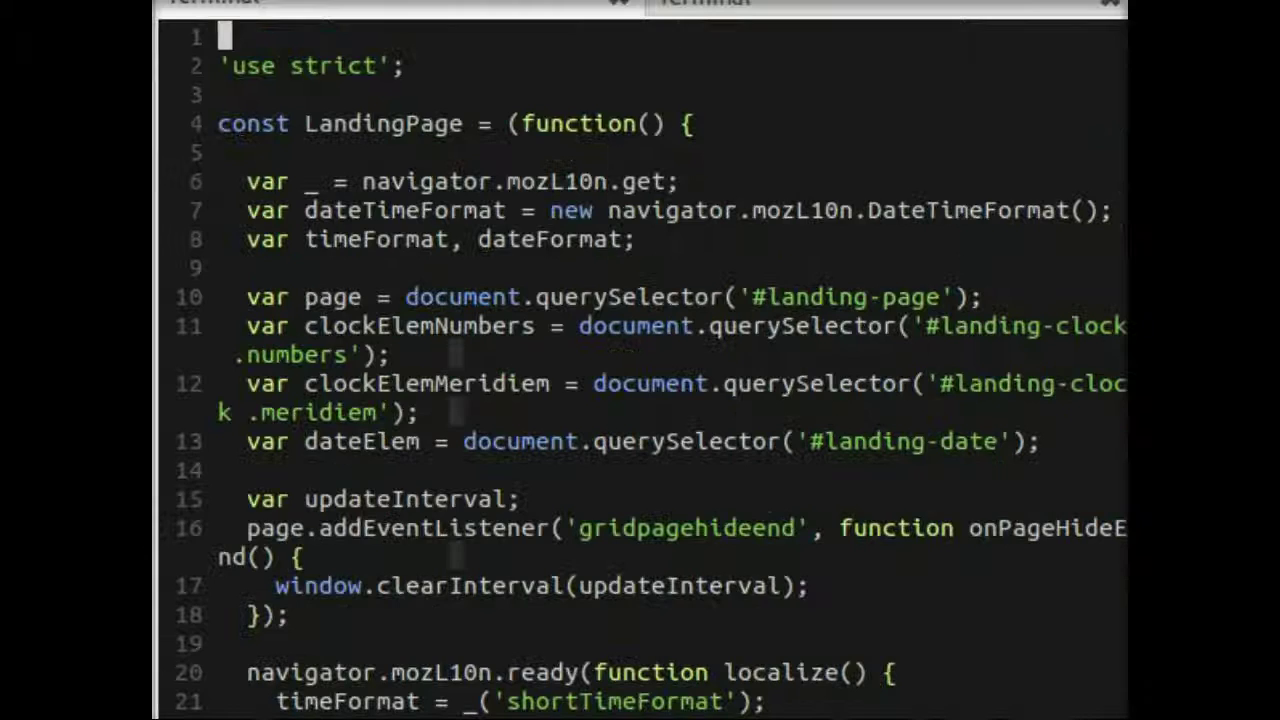
In updateUI, replace the value assigned to clockElemNumbers.textContent with a string of a first name followed by "Time"
{"action": "key", "text": "ctrl+n"}
{"action": "left_click", "coordinate": [311, 326]}
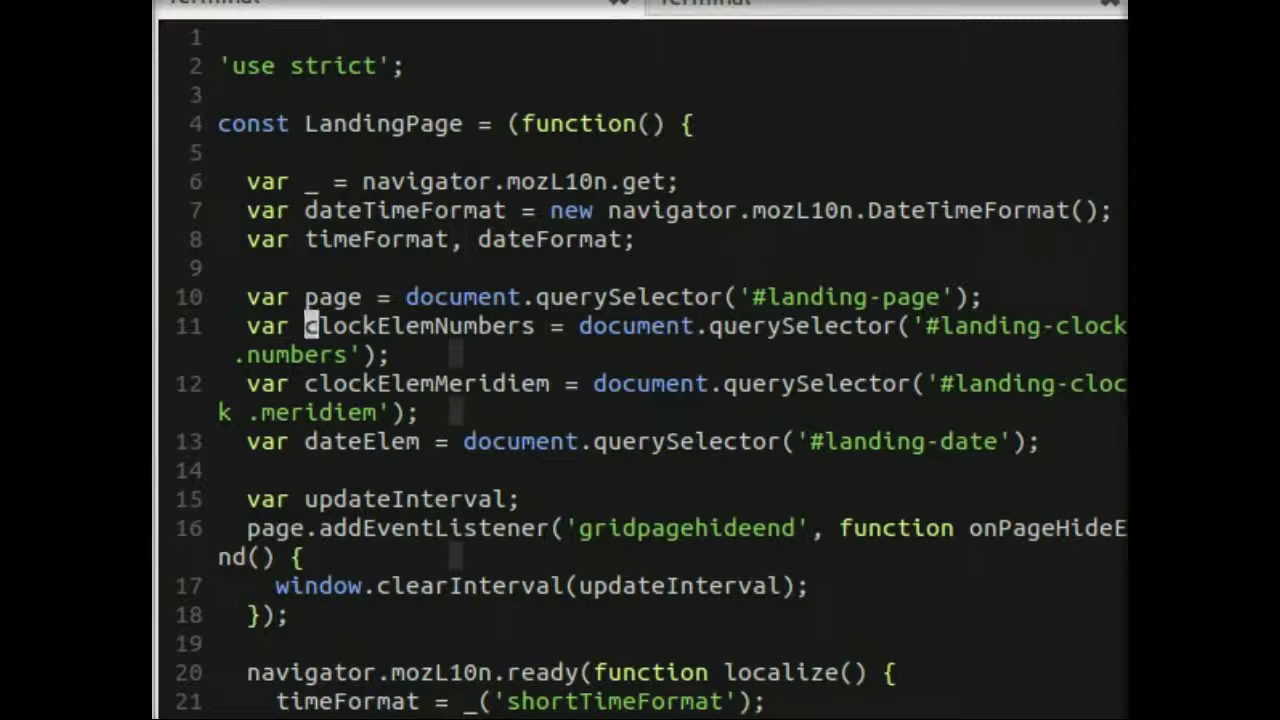
{"action": "key", "text": "asterisk"}
{"action": "key", "text": "l"}
{"action": "key", "text": "l"}
{"action": "key", "text": "l"}
{"action": "key", "text": "l"}
{"action": "key", "text": "l"}
{"action": "key", "text": "l"}
{"action": "key", "text": "l"}
{"action": "key", "text": "l"}
{"action": "key", "text": "l"}
{"action": "key", "text": "l"}
{"action": "key", "text": "l"}
{"action": "key", "text": "l"}
{"action": "key", "text": "l"}
{"action": "key", "text": "l"}
{"action": "key", "text": "l"}
{"action": "key", "text": "l"}
{"action": "key", "text": "l"}
{"action": "key", "text": "l"}
{"action": "key", "text": "l"}
{"action": "key", "text": "l"}
{"action": "key", "text": "l"}
{"action": "key", "text": "l"}
{"action": "key", "text": "w"}
{"action": "key", "text": "w"}
{"action": "key", "text": "shift+c"}
{"action": "type", "text": "'Mike "}
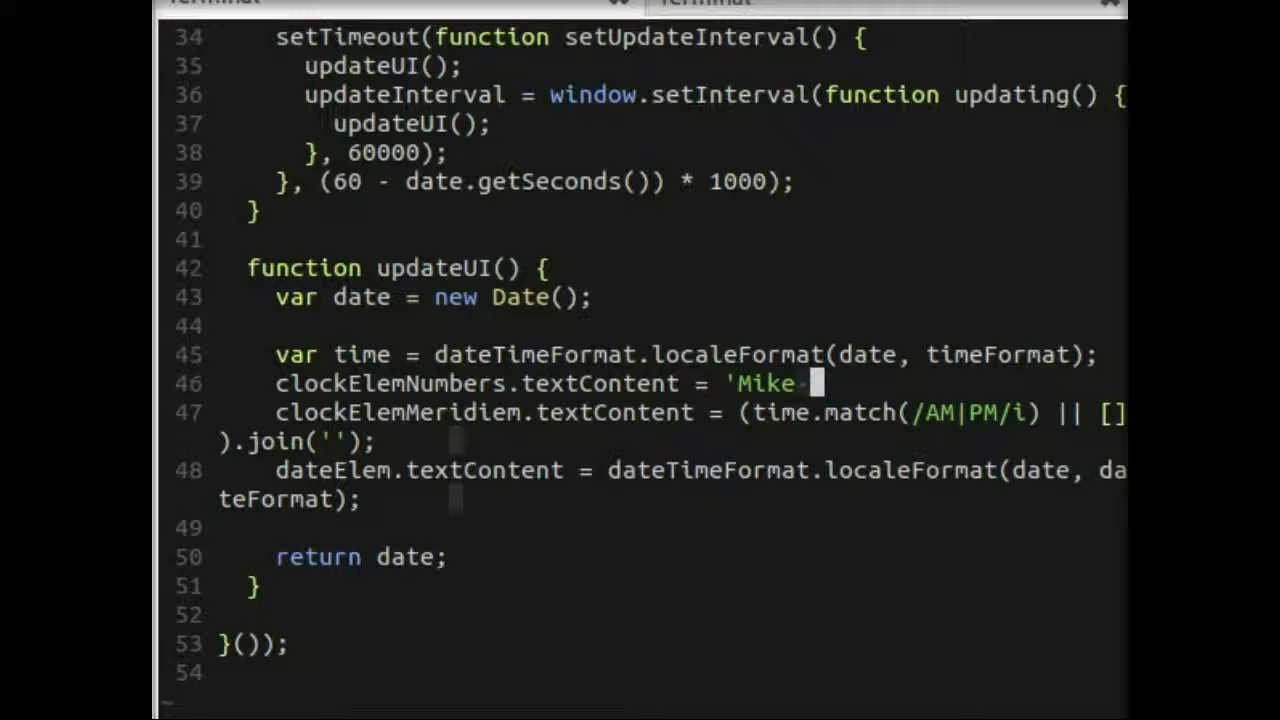
{"action": "type", "text": "Time';"}
{"action": "key", "text": "Escape"}
Replace the value assigned to clockElemMeridiem.textContent on the following line with the string '!!!'
{"action": "key", "text": "j"}
{"action": "key", "text": "b"}
{"action": "key", "text": "b"}
{"action": "key", "text": "b"}
{"action": "key", "text": "b"}
{"action": "key", "text": "c"}
{"action": "key", "text": "t"}
{"action": "key", "text": "semicolon"}
{"action": "type", "text": "'!!!'"}
{"action": "key", "text": "Escape"}
Save landing.js and quit Vim
{"action": "type", "text": ":"}
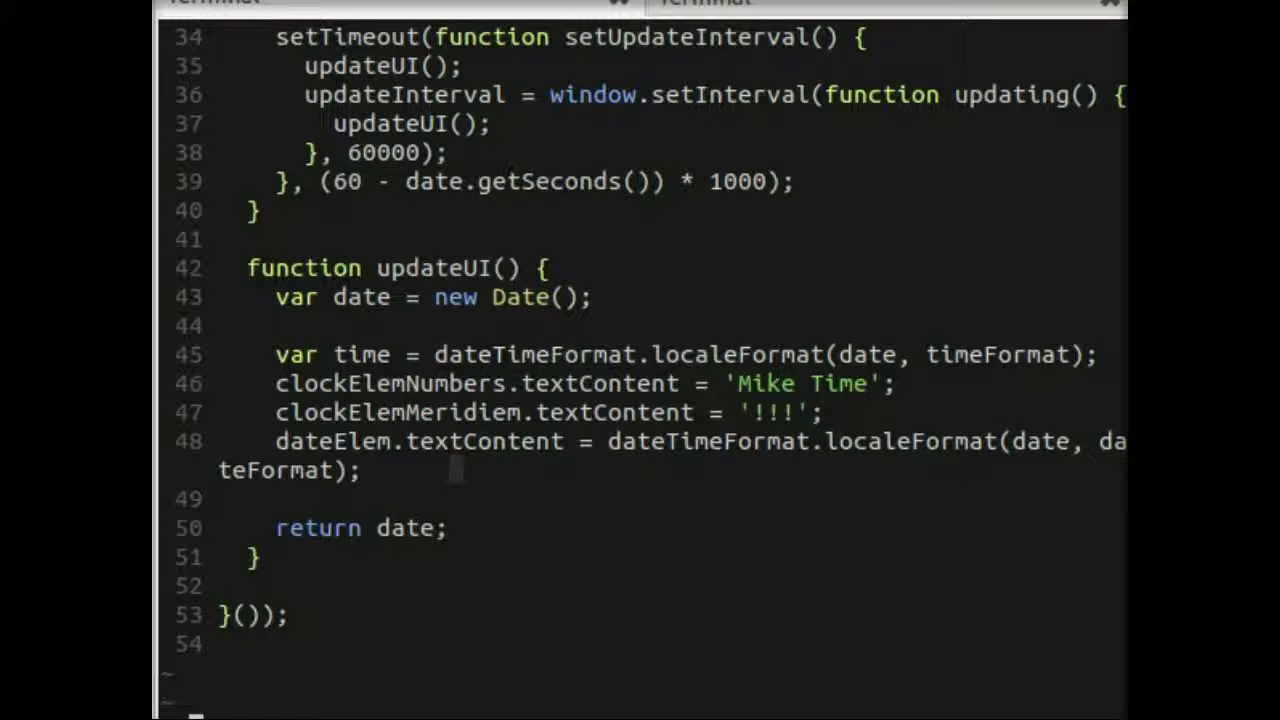
{"action": "type", "text": "wq"}
{"action": "key", "text": "Return"}
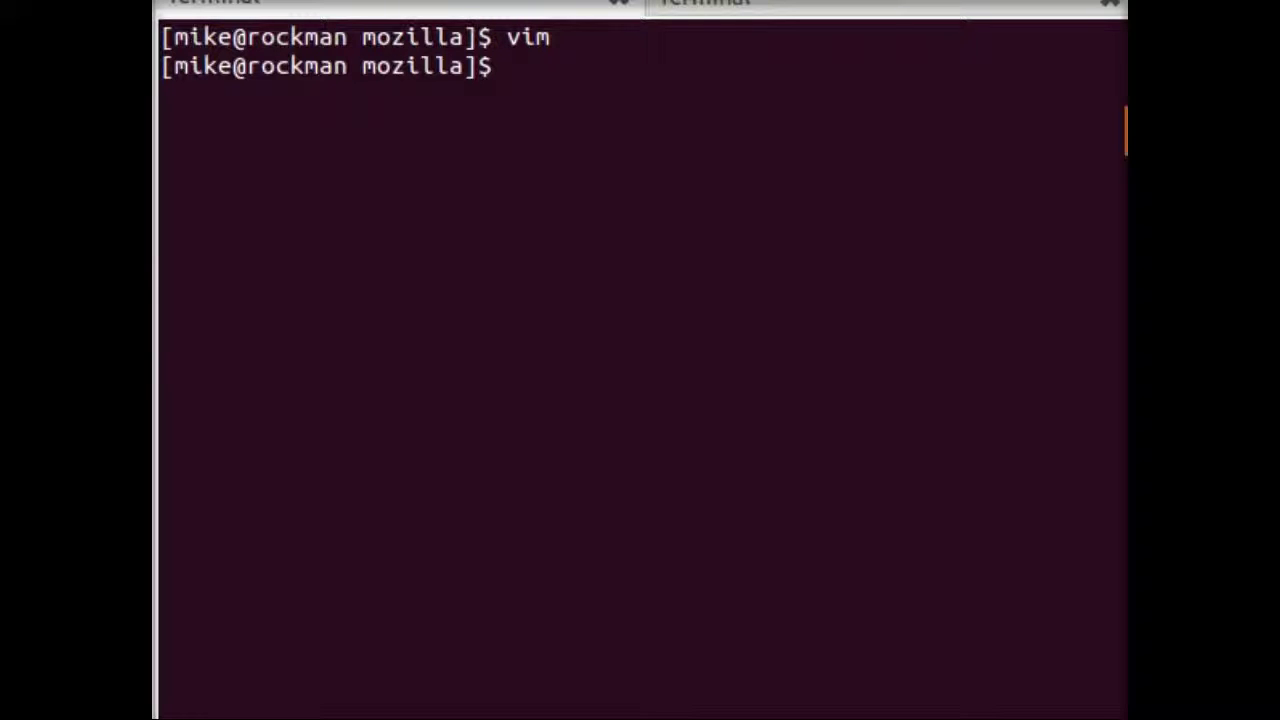
Launch the phone simulator with b2g/b2g-bin -profile $(pwd)/gaia/profile and unlock its lock screen
{"action": "type", "text": "b2g/b2g-bin -profile $(pwd)/gaia/profile"}
{"action": "key", "text": "Return"}
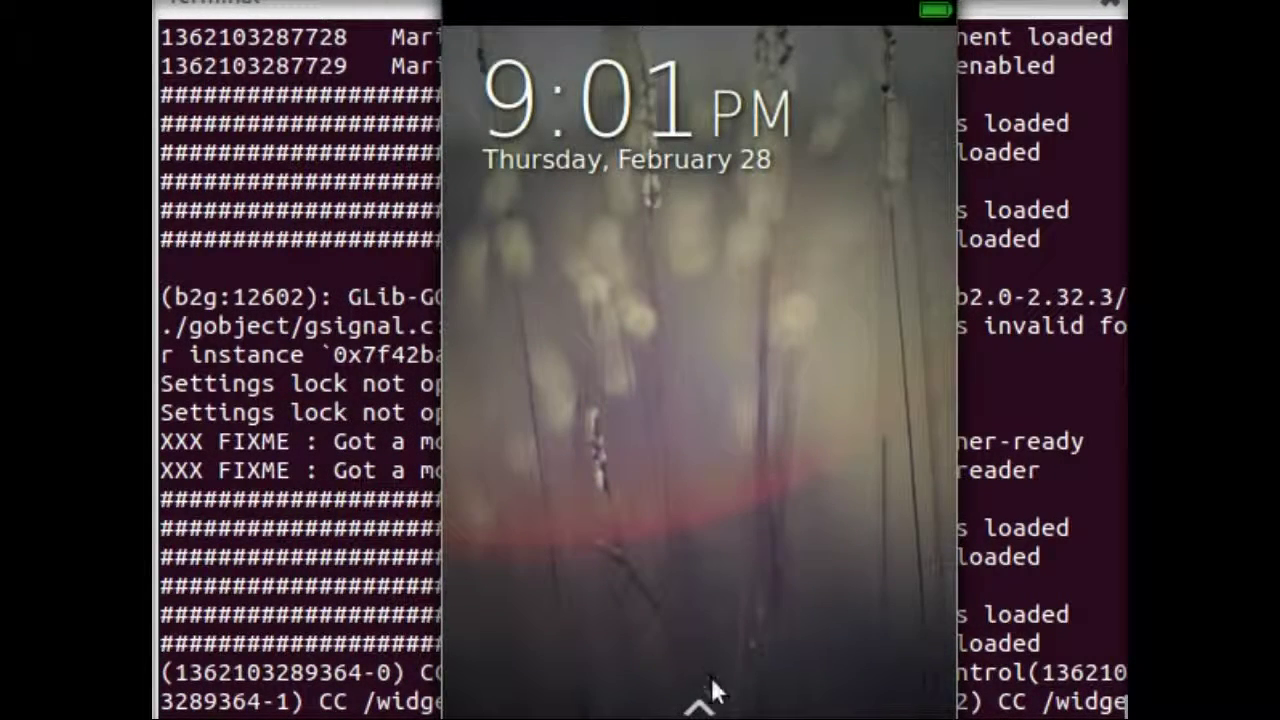
{"action": "left_click", "coordinate": [849, 684]}
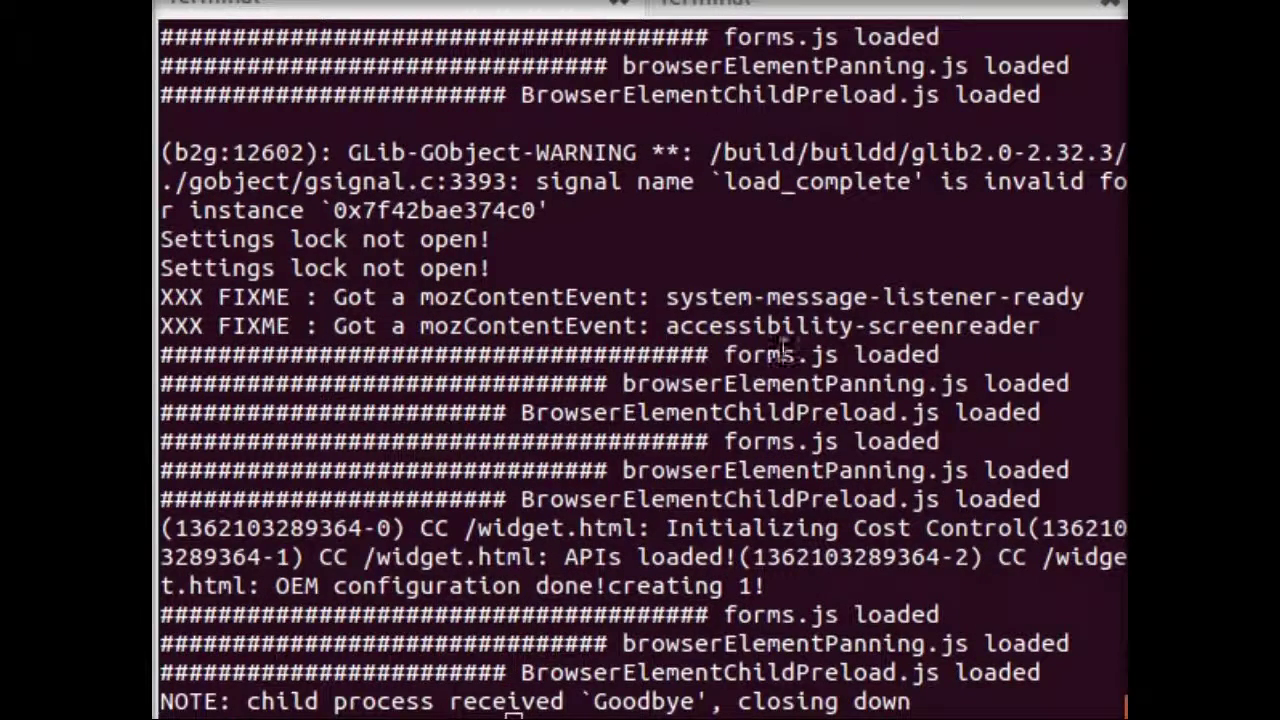
Clear the terminal and open the Gaia/Hacking guide from the MozillaWiki Gaia page in Firefox
{"action": "key", "text": "ctrl+l"}
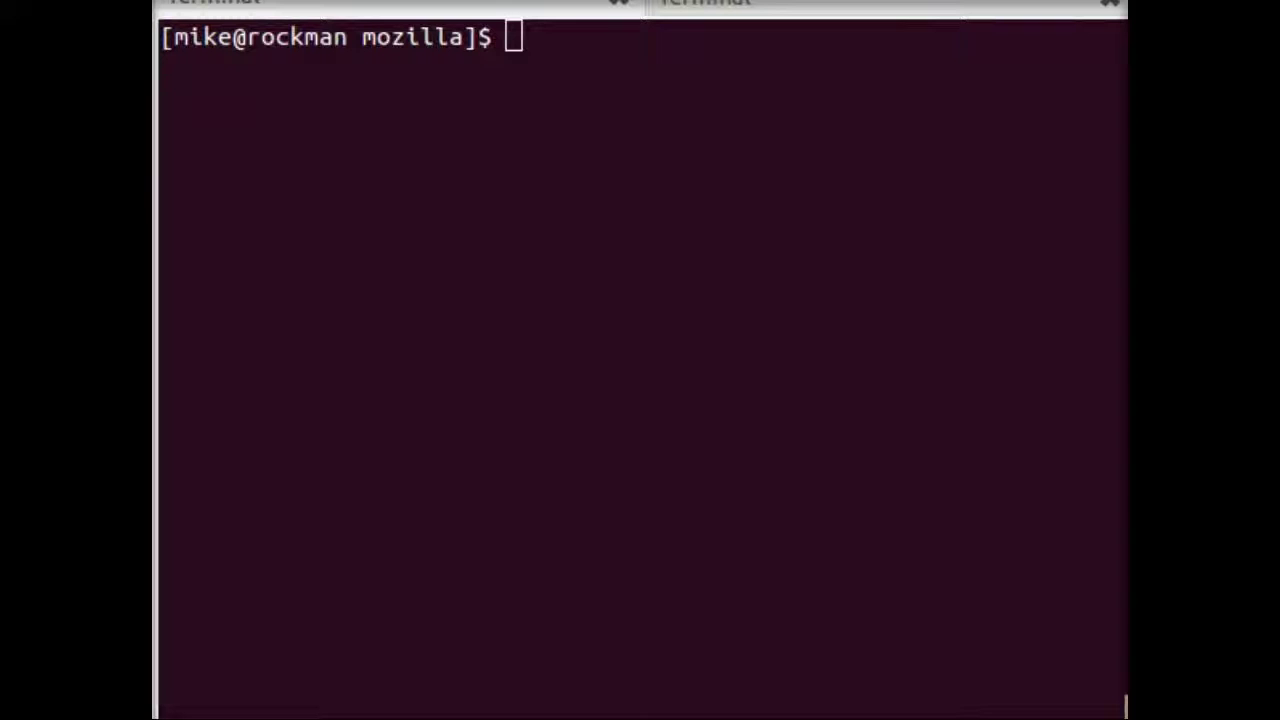
{"action": "key", "text": "alt+Tab"}
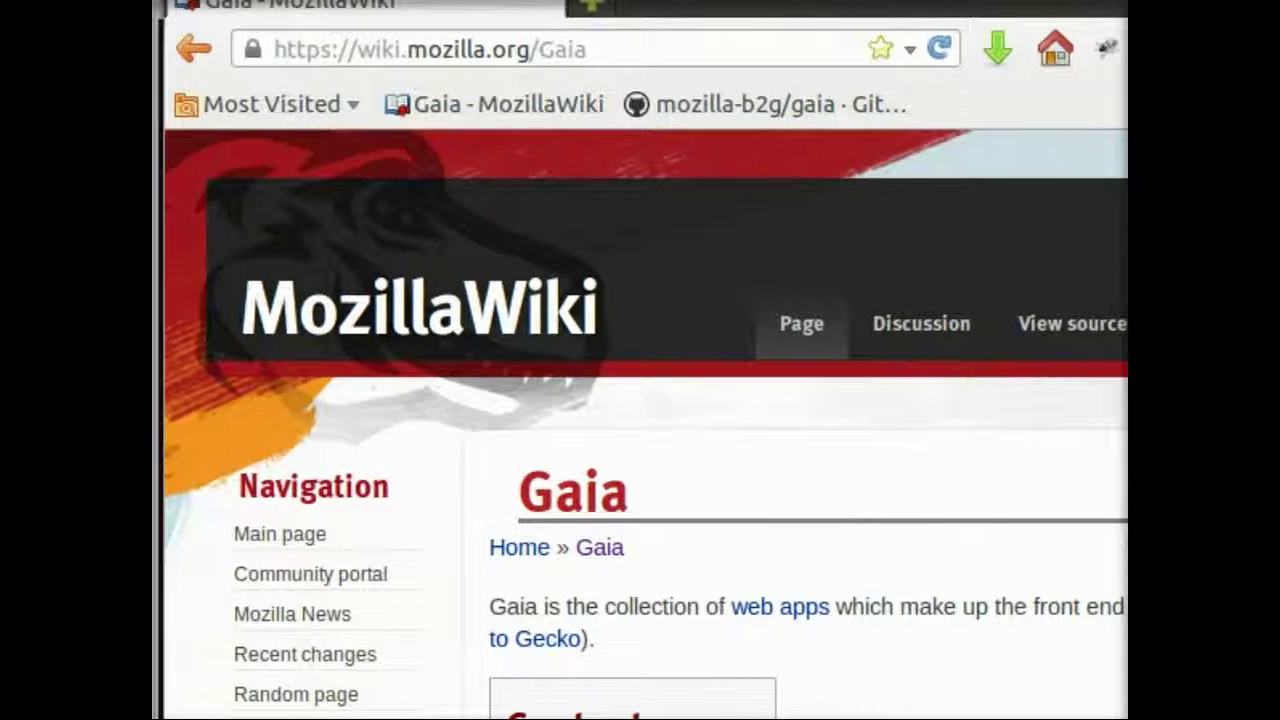
{"action": "scroll", "coordinate": [843, 445], "scroll_direction": "down", "scroll_amount": 6}
{"action": "scroll", "coordinate": [843, 445], "scroll_direction": "up", "scroll_amount": 1}
{"action": "scroll", "coordinate": [843, 445], "scroll_direction": "down", "scroll_amount": 5}
{"action": "scroll", "coordinate": [809, 445], "scroll_direction": "down", "scroll_amount": 4}
{"action": "left_click", "coordinate": [631, 243]}
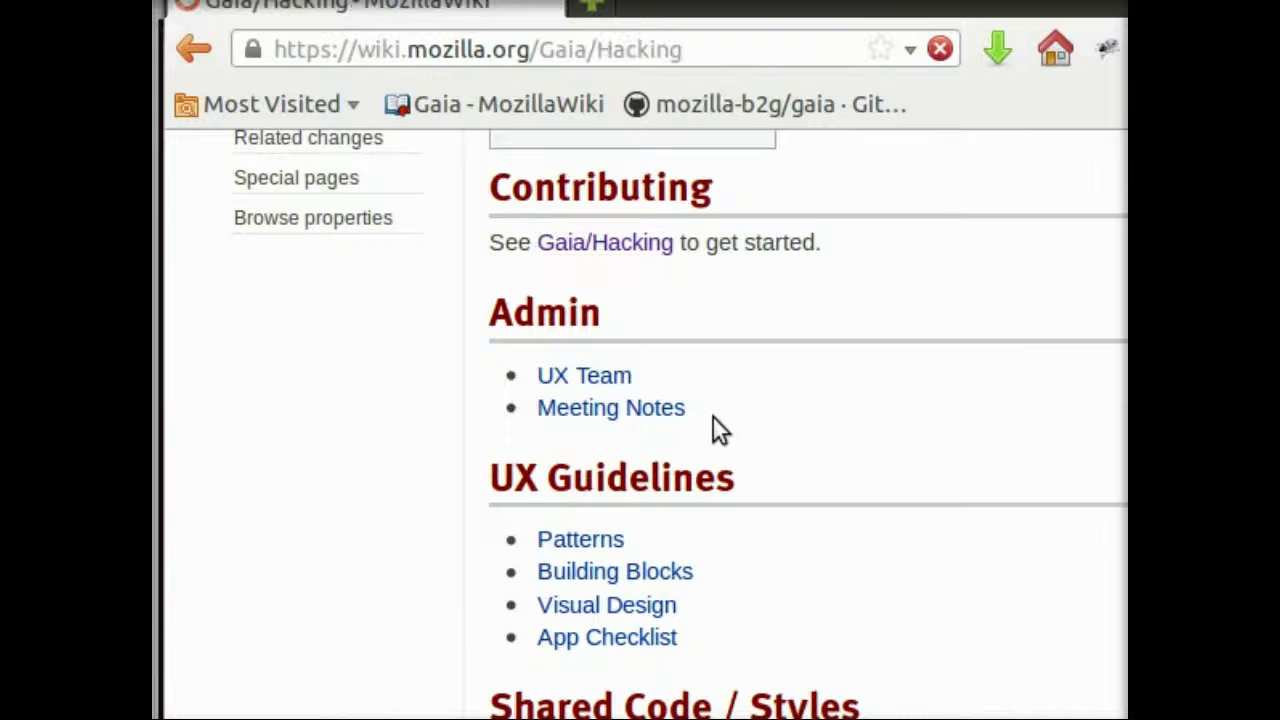
Go to the guide's B2G Desktop section and open the linked latest-mozilla-aurora build directory
{"action": "scroll", "coordinate": [705, 567], "scroll_direction": "down", "scroll_amount": 10}
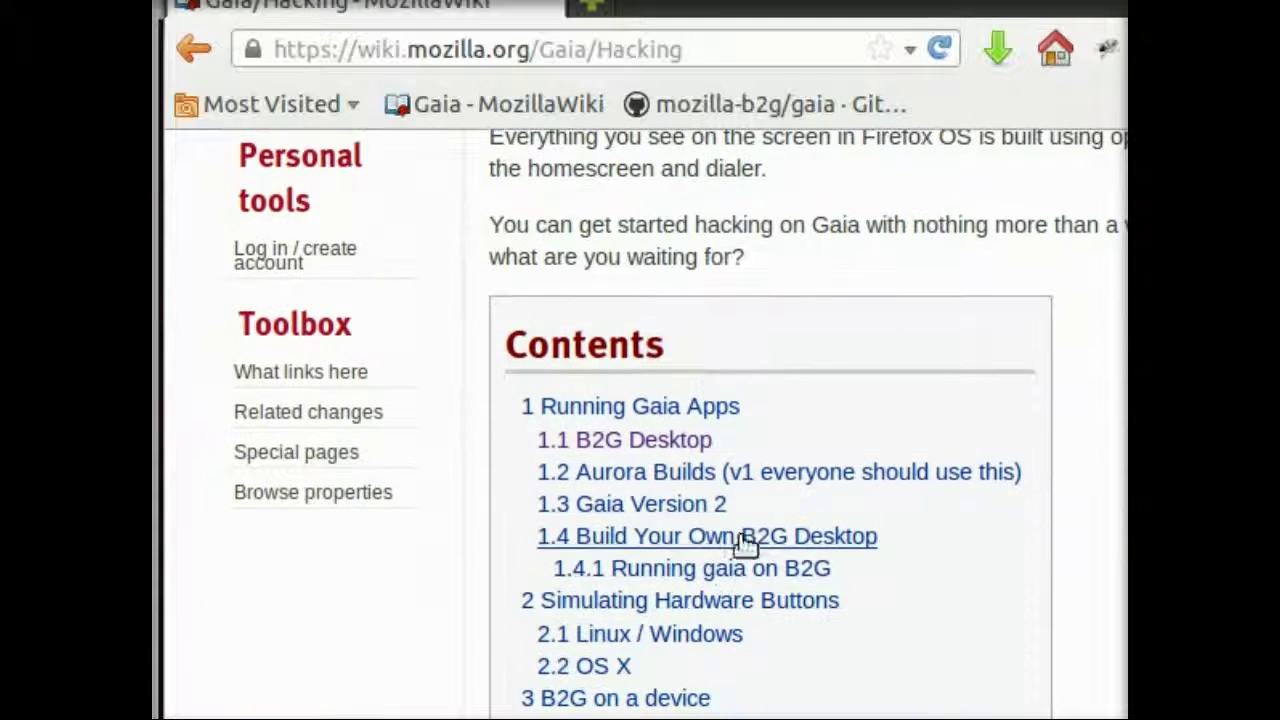
{"action": "left_click", "coordinate": [678, 442]}
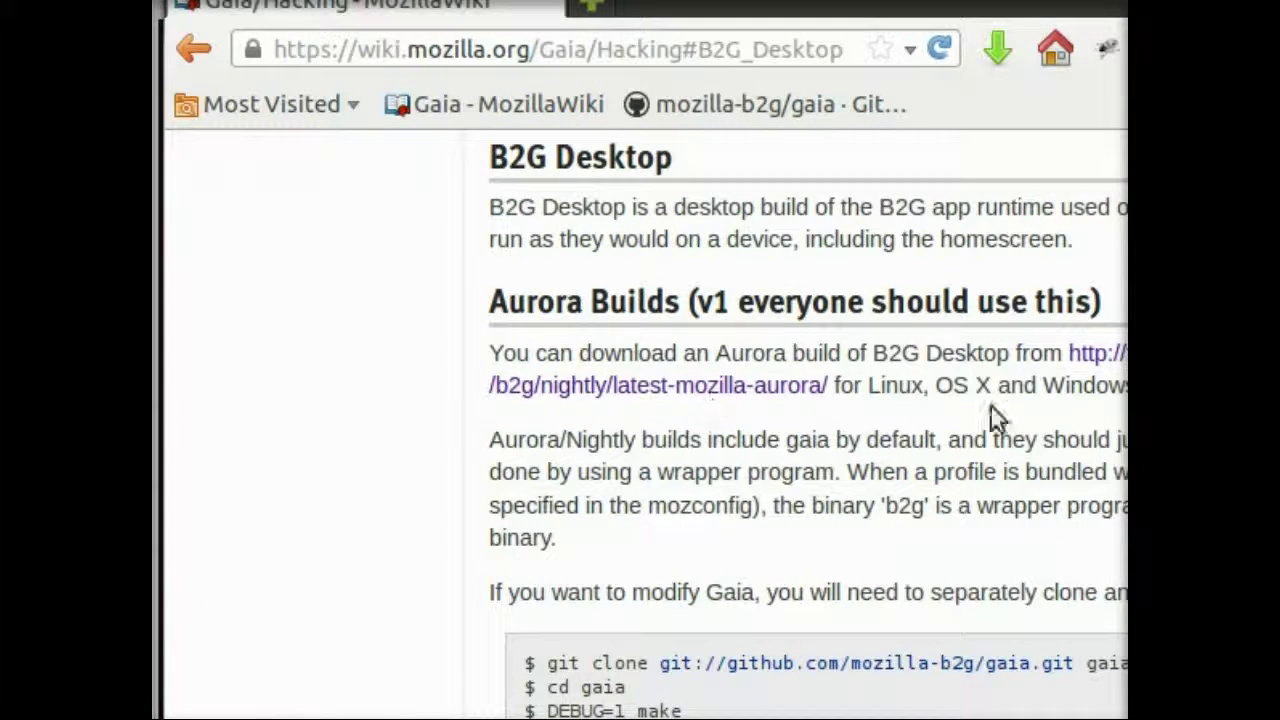
{"action": "left_click_drag", "start_coordinate": [934, 385], "coordinate": [803, 395]}
{"action": "left_click", "coordinate": [626, 382]}
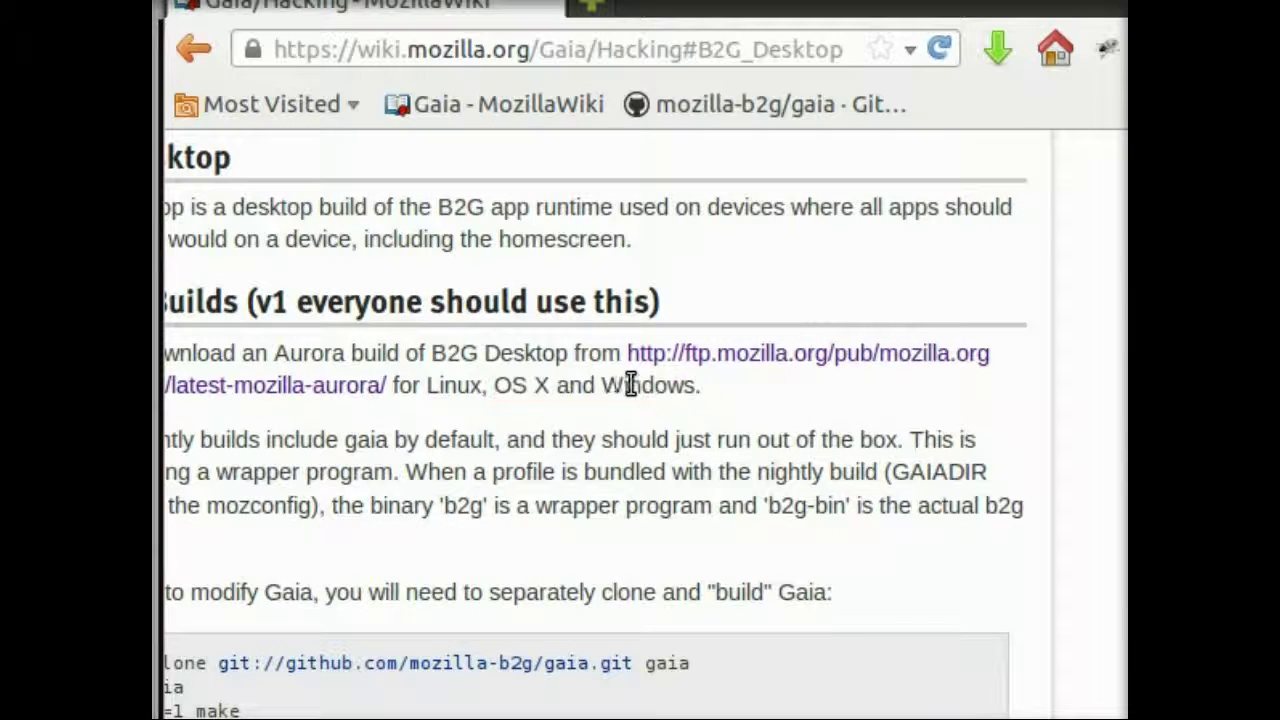
{"action": "left_click", "coordinate": [750, 362]}
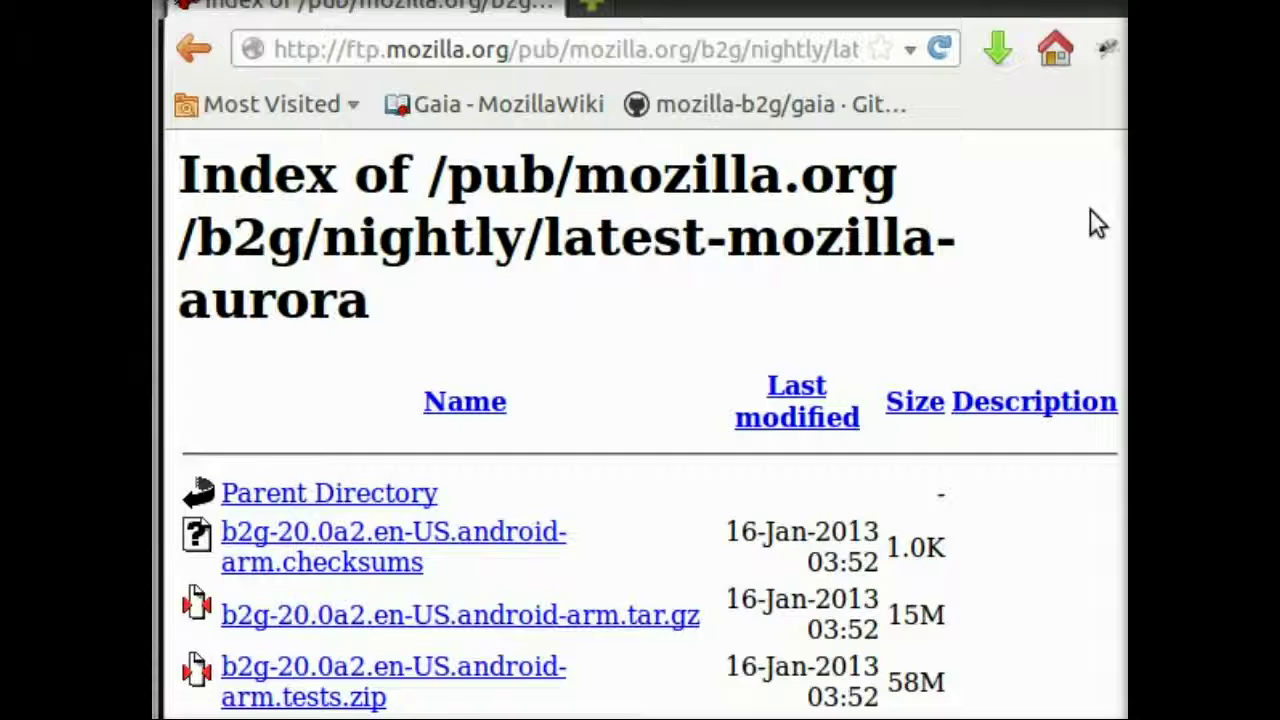
Look through the listed B2G Desktop builds and return to the Gaia/Hacking guide
{"action": "scroll", "coordinate": [1090, 222], "scroll_direction": "down", "scroll_amount": 6}
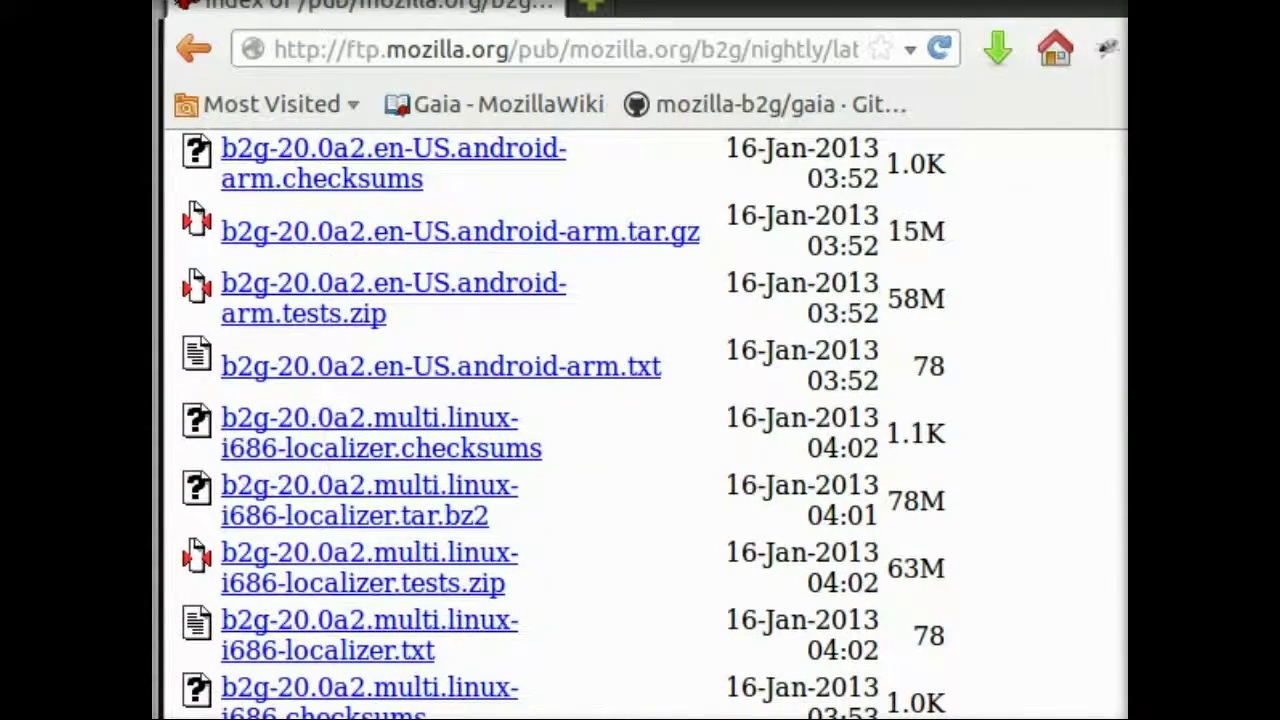
{"action": "scroll", "coordinate": [560, 420], "scroll_direction": "down", "scroll_amount": 8}
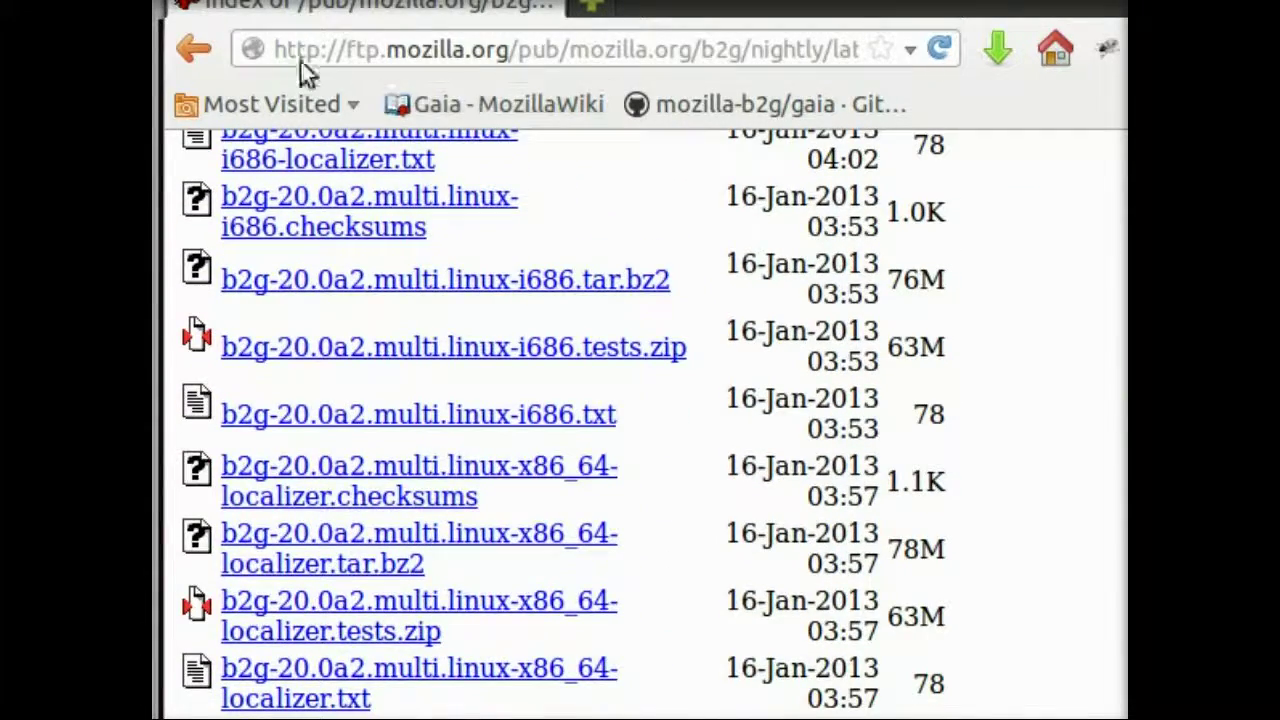
{"action": "left_click", "coordinate": [195, 50]}
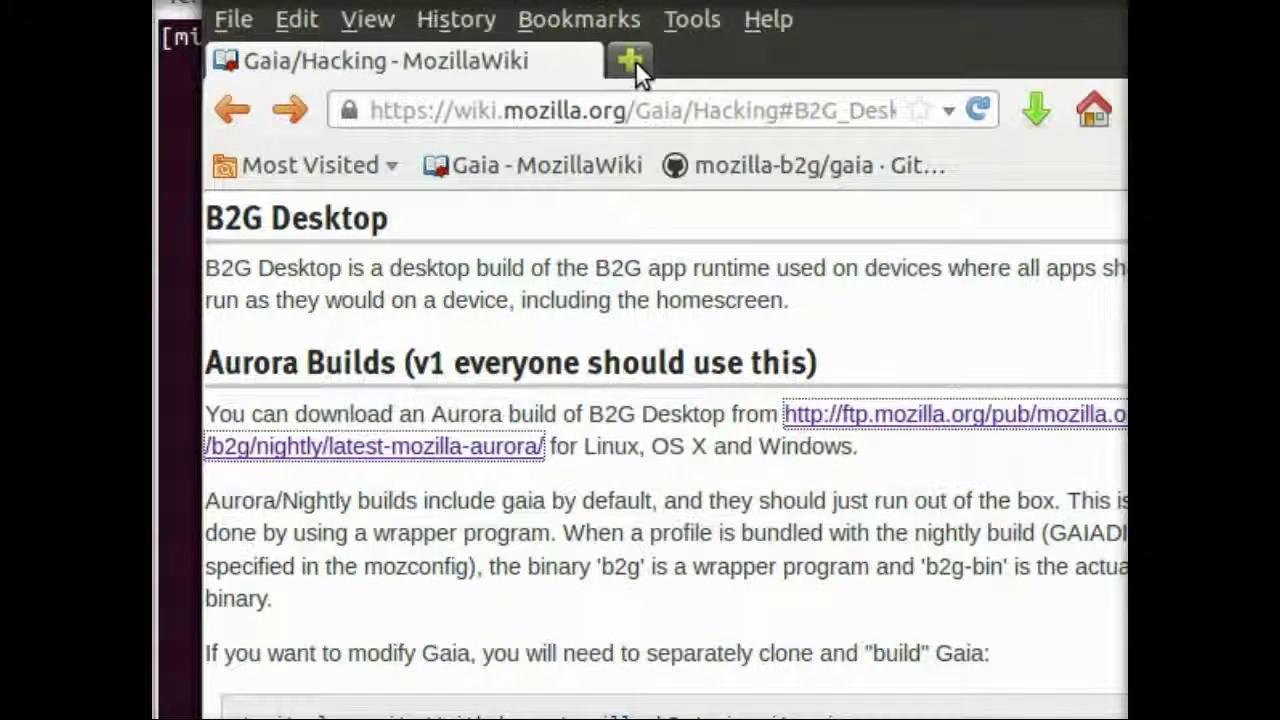
Open the bookmarked mozilla-b2g/gaia GitHub repository in a new tab and copy its HTTP clone URL
{"action": "left_click", "coordinate": [635, 60]}
{"action": "left_click", "coordinate": [752, 168]}
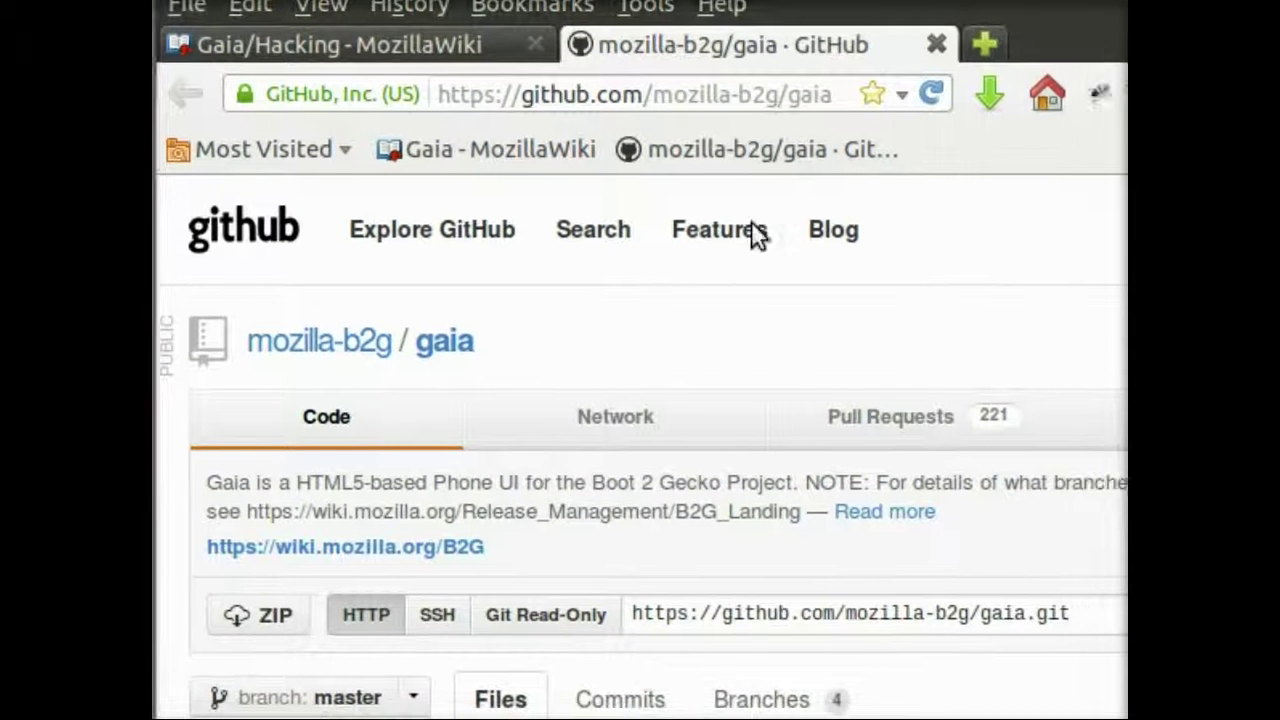
{"action": "scroll", "coordinate": [804, 250], "scroll_direction": "down", "scroll_amount": 2}
{"action": "left_click", "coordinate": [813, 640]}
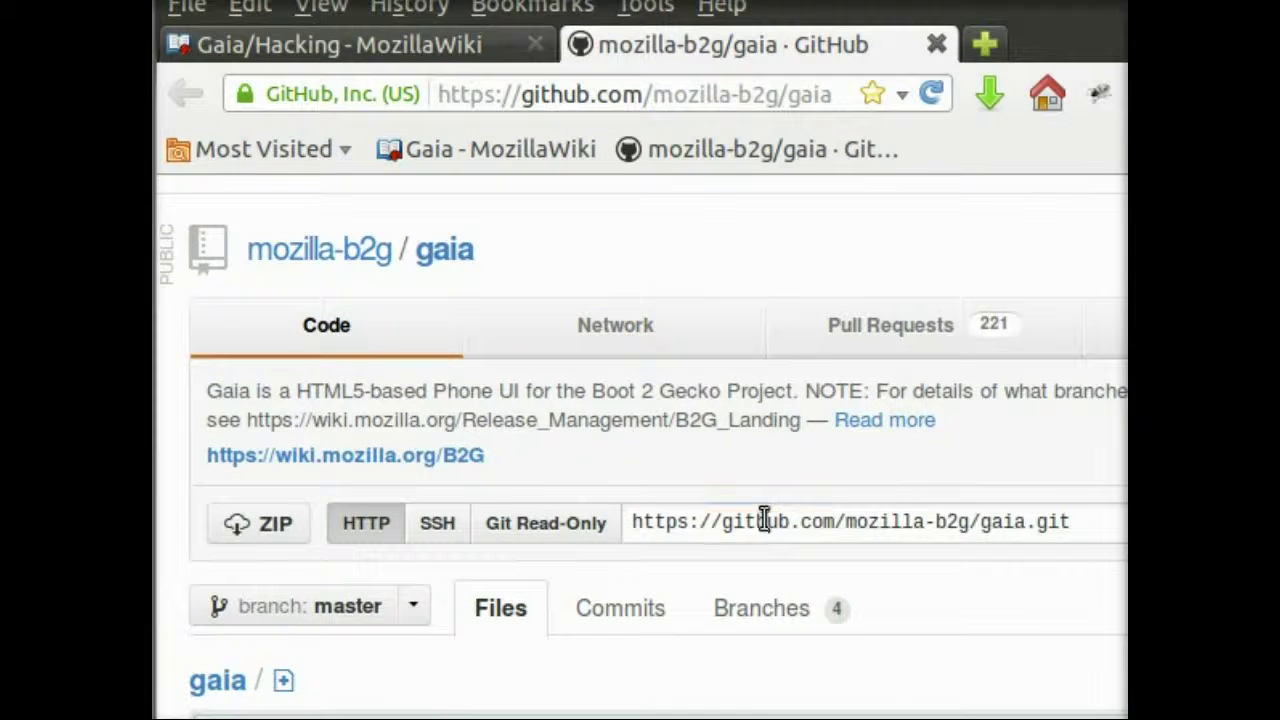
{"action": "right_click", "coordinate": [814, 630]}
{"action": "left_click", "coordinate": [872, 628]}
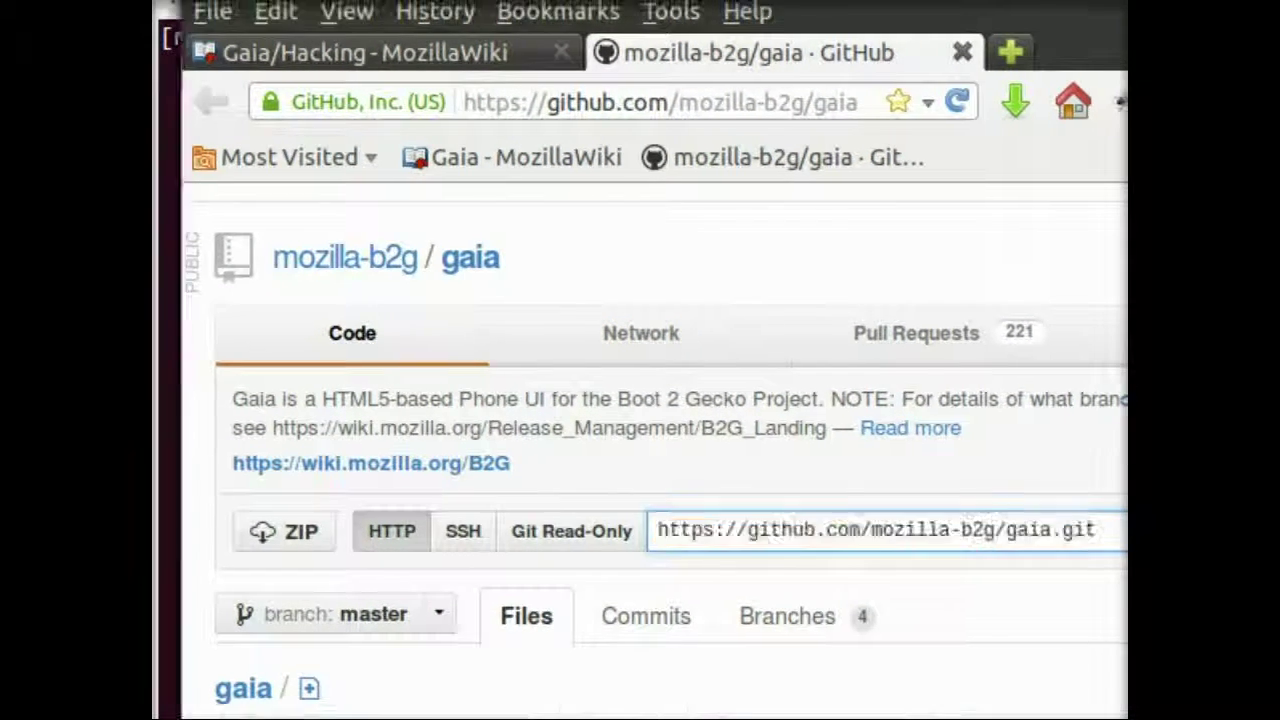
{"action": "key", "text": "alt+Tab"}
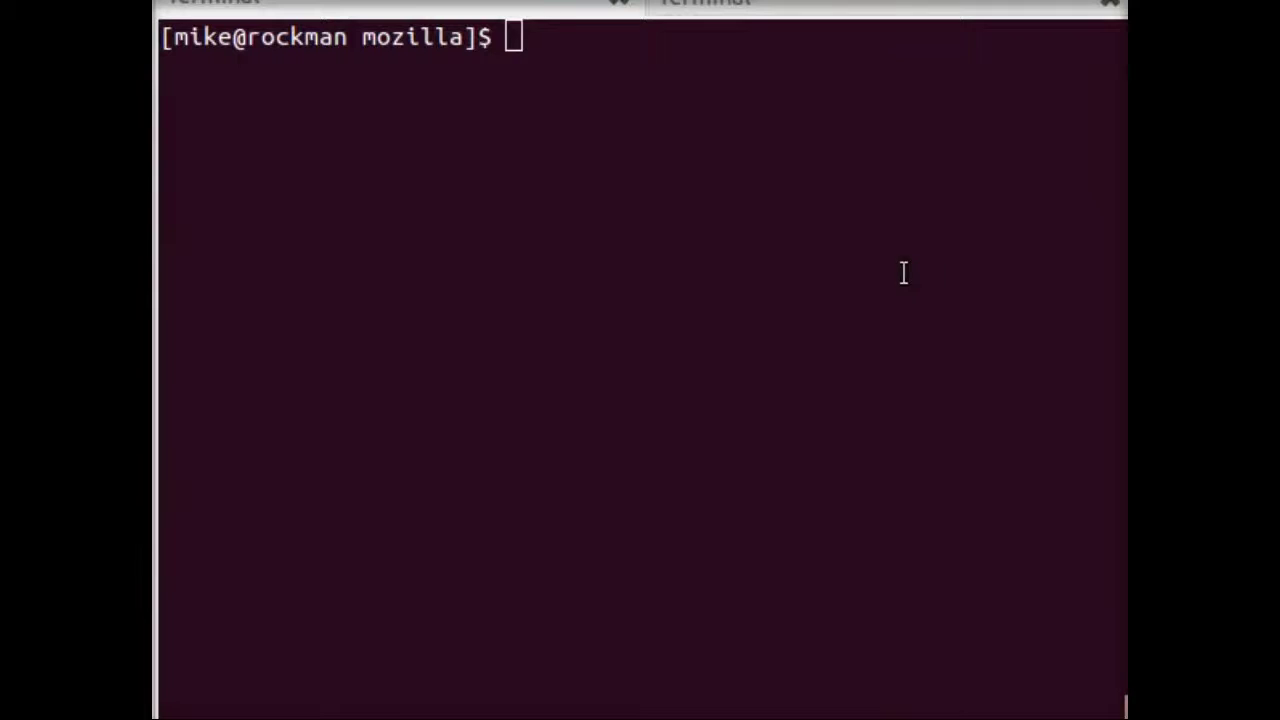
{"action": "type", "text": "git clone"}
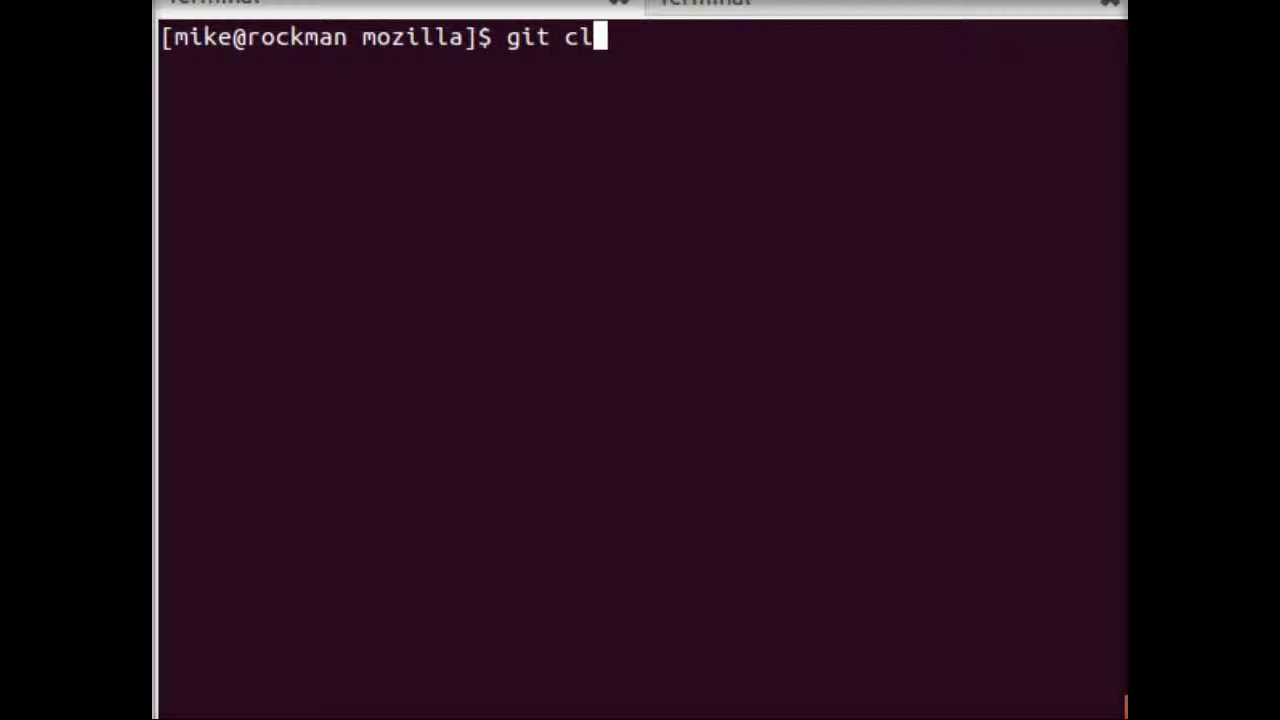
{"action": "right_click", "coordinate": [523, 257]}
{"action": "left_click", "coordinate": [654, 456]}
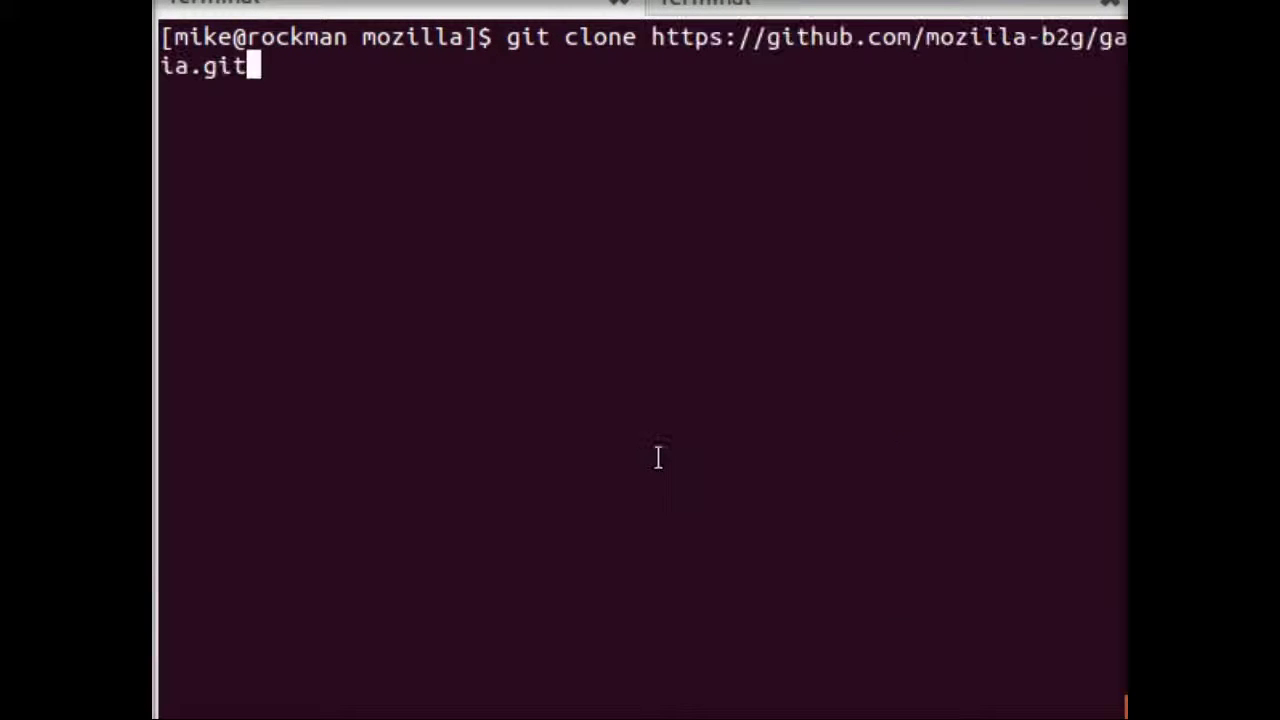
{"action": "key", "text": "ctrl+c"}
{"action": "key", "text": "ctrl+l"}
List the contents of the gaia directory and change into it
{"action": "type", "text": "ls gaia"}
{"action": "key", "text": "Return"}
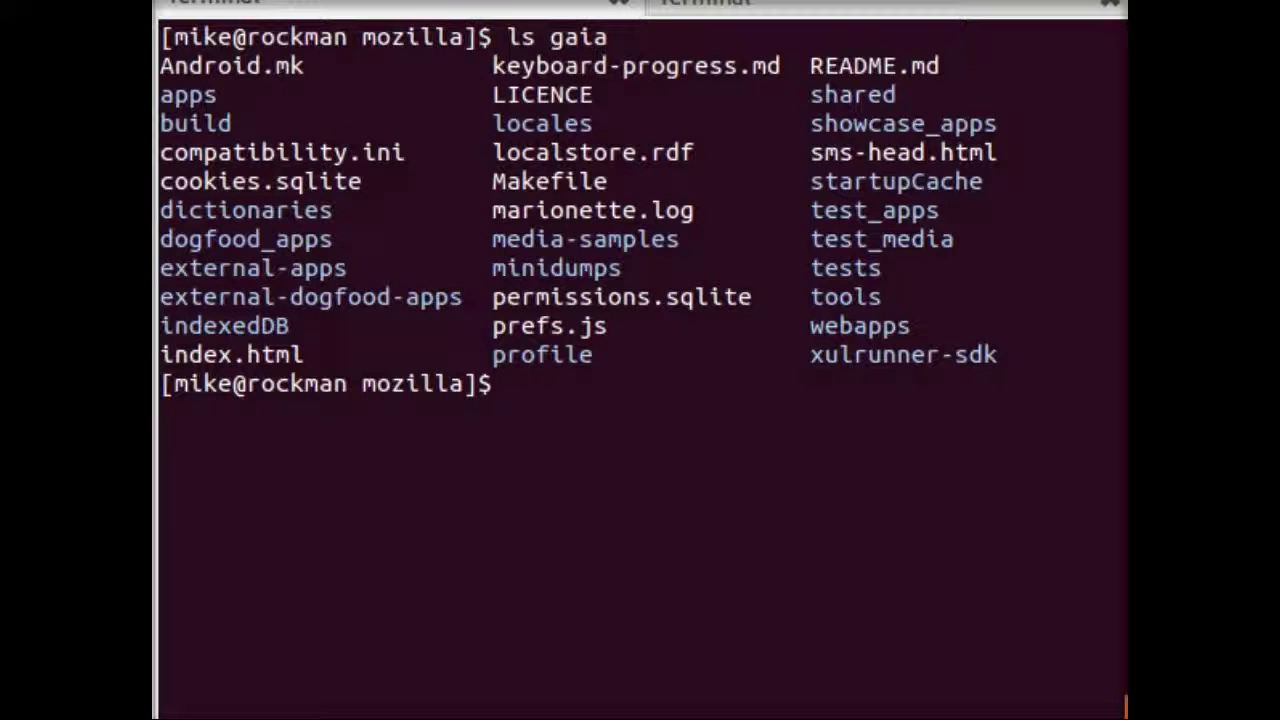
{"action": "type", "text": "cd gaia"}
{"action": "key", "text": "Return"}
Look up where the make tool is installed with which make
{"action": "type", "text": "wh"}
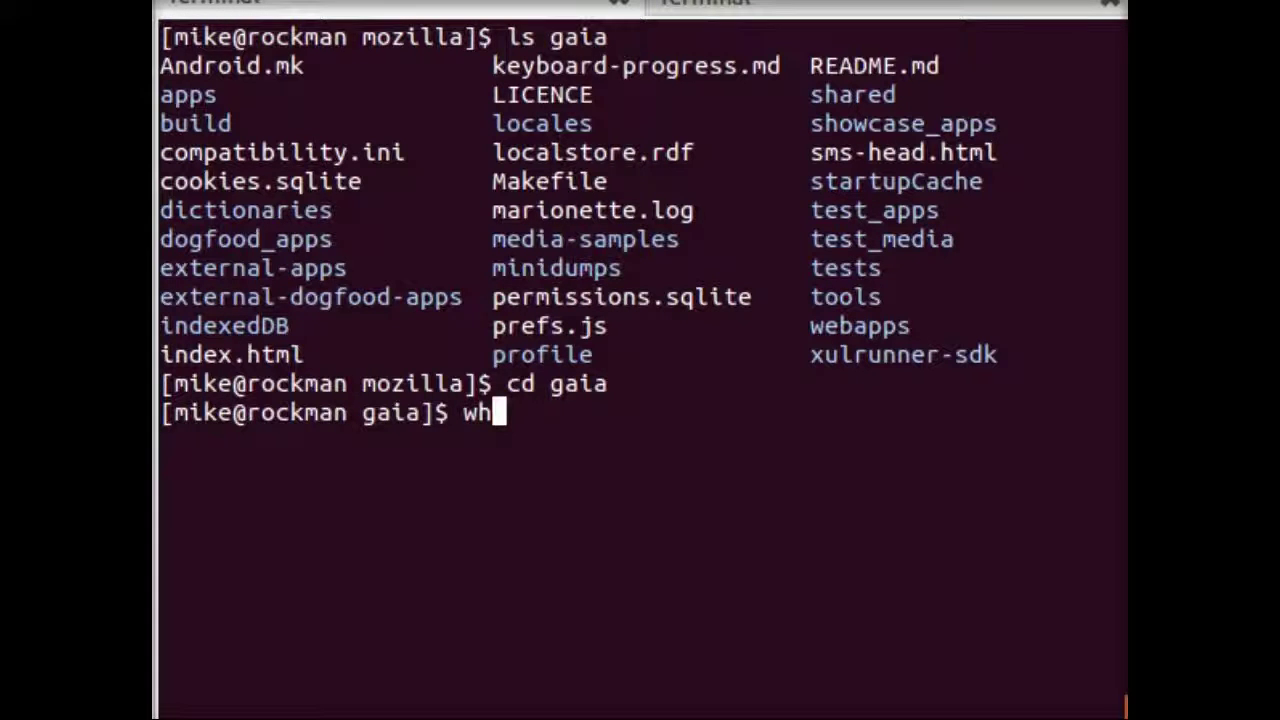
{"action": "type", "text": "ich mak"}
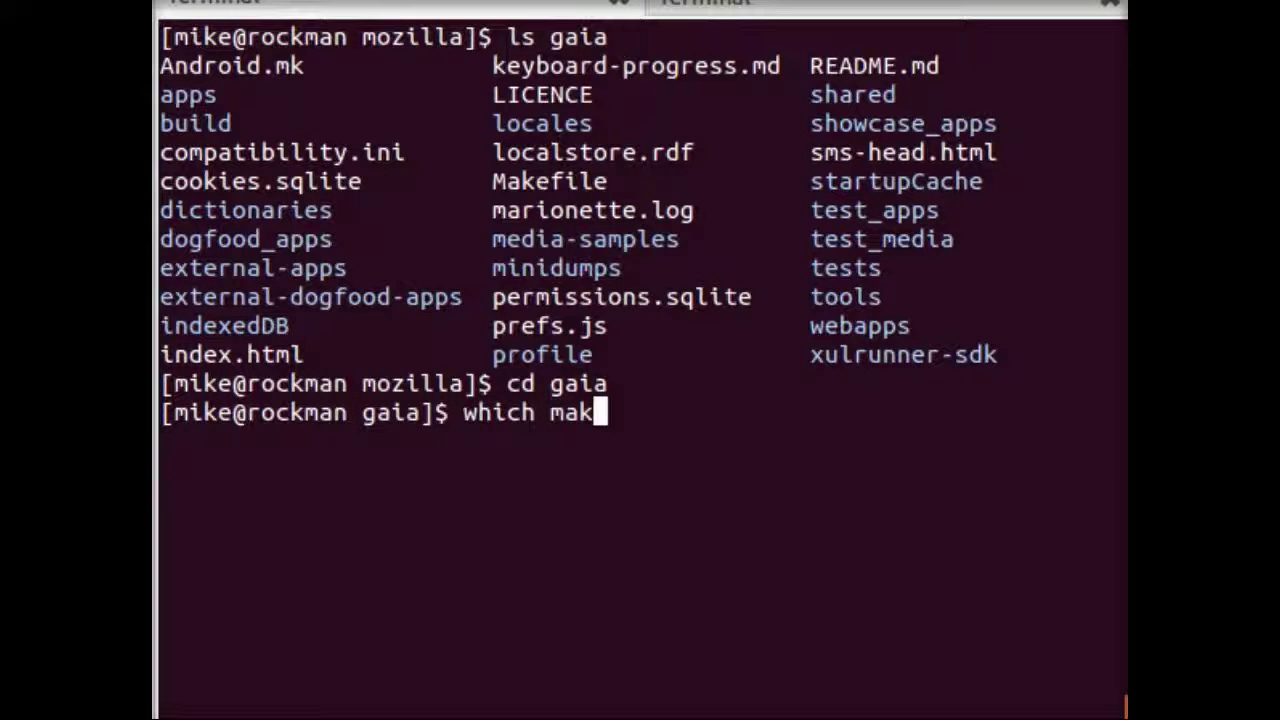
{"action": "type", "text": "e"}
{"action": "key", "text": "Return"}
Compose sudo apt-get install build-essential on a cleared terminal and discard the command without running it
{"action": "key", "text": "ctrl+l"}
{"action": "type", "text": "sudo apt-"}
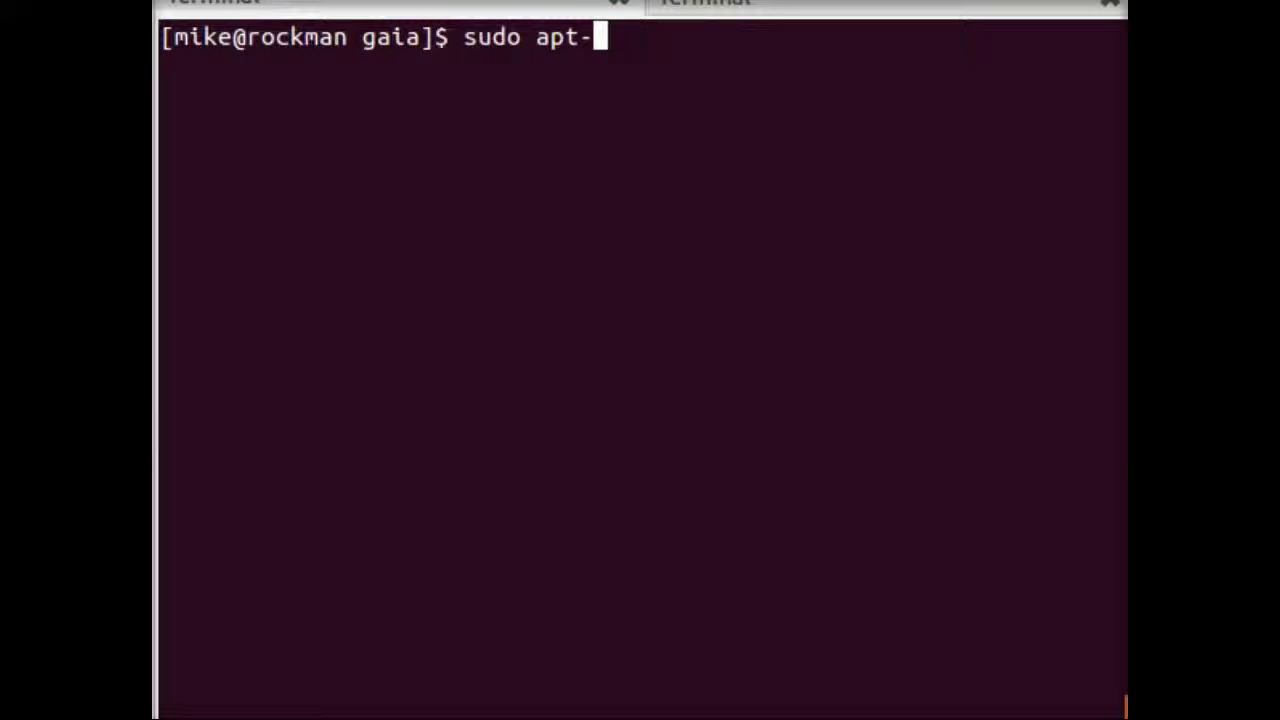
{"action": "type", "text": "get install buil"}
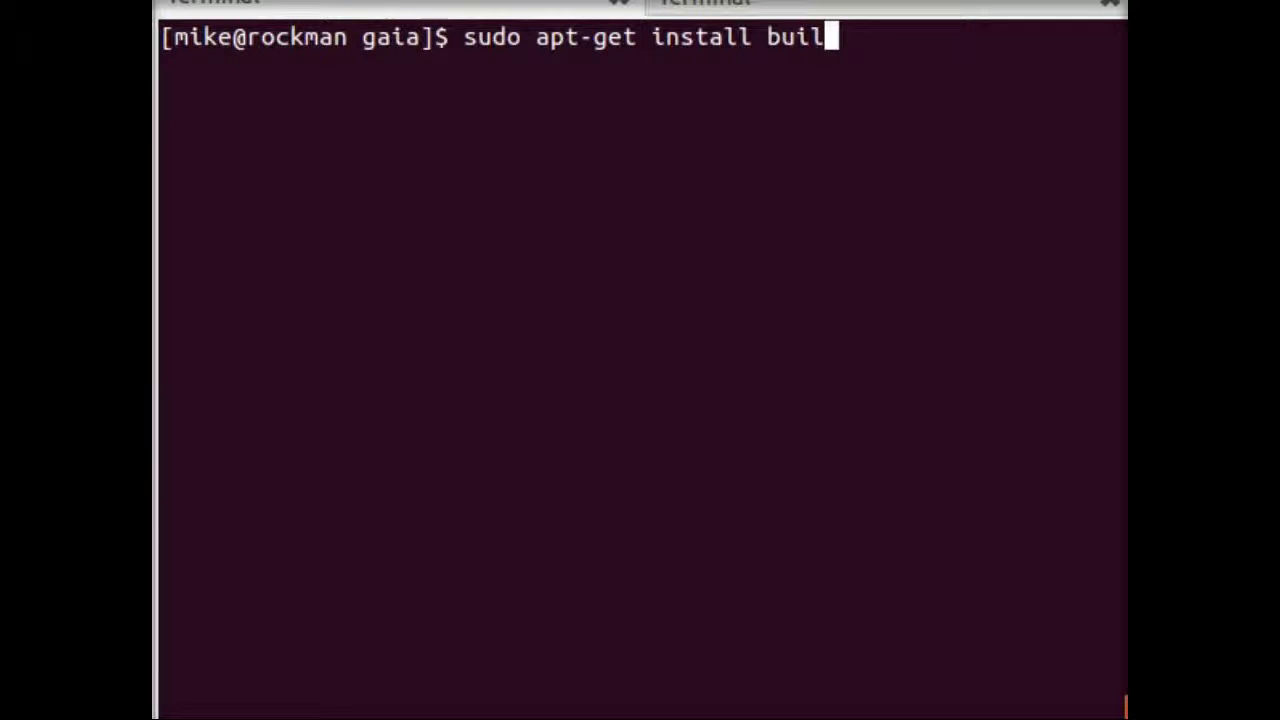
{"action": "type", "text": "d-essential"}
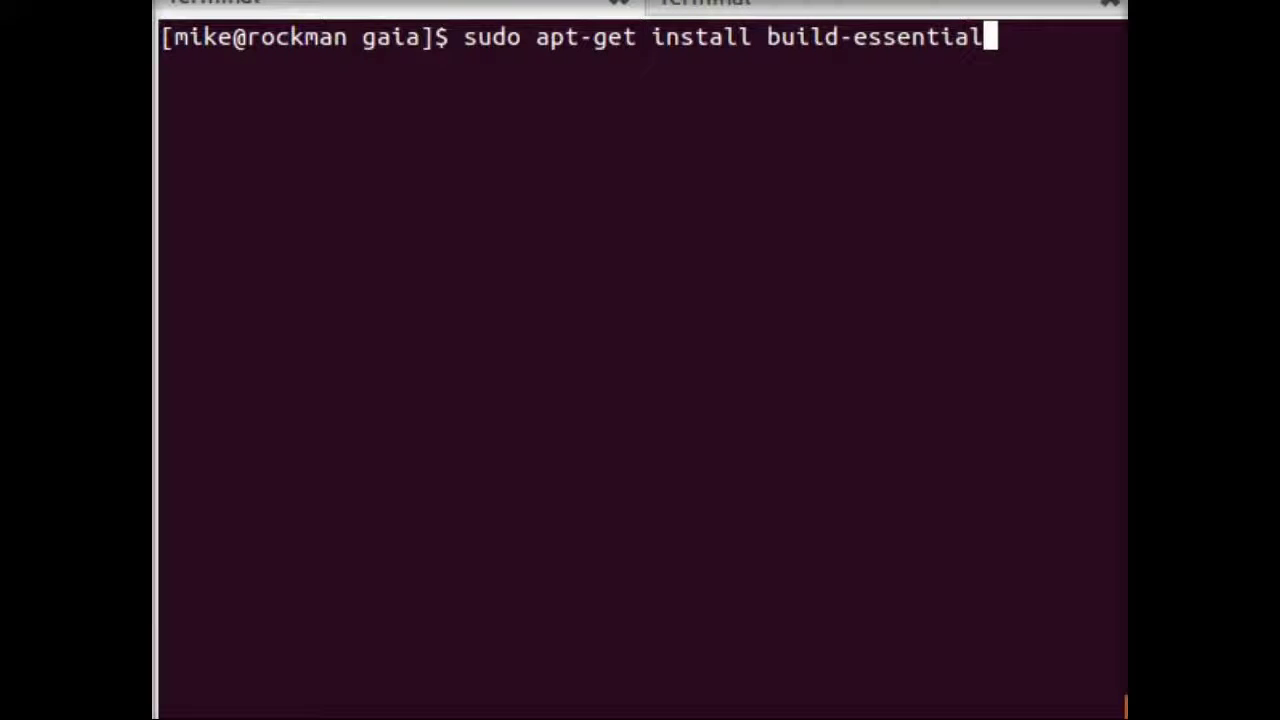
{"action": "key", "text": "ctrl+c"}
{"action": "key", "text": "ctrl+l"}
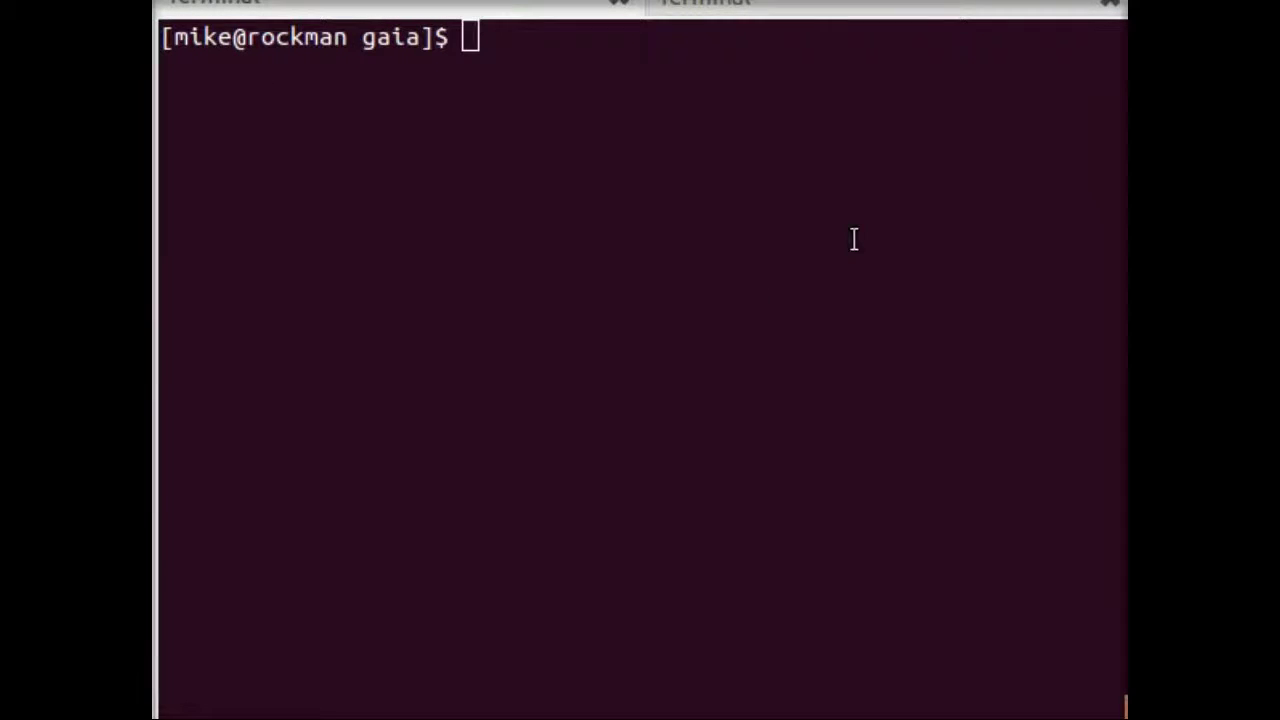
Open the /etc/hosts file in Vim
{"action": "type", "text": "vim /etc/"}
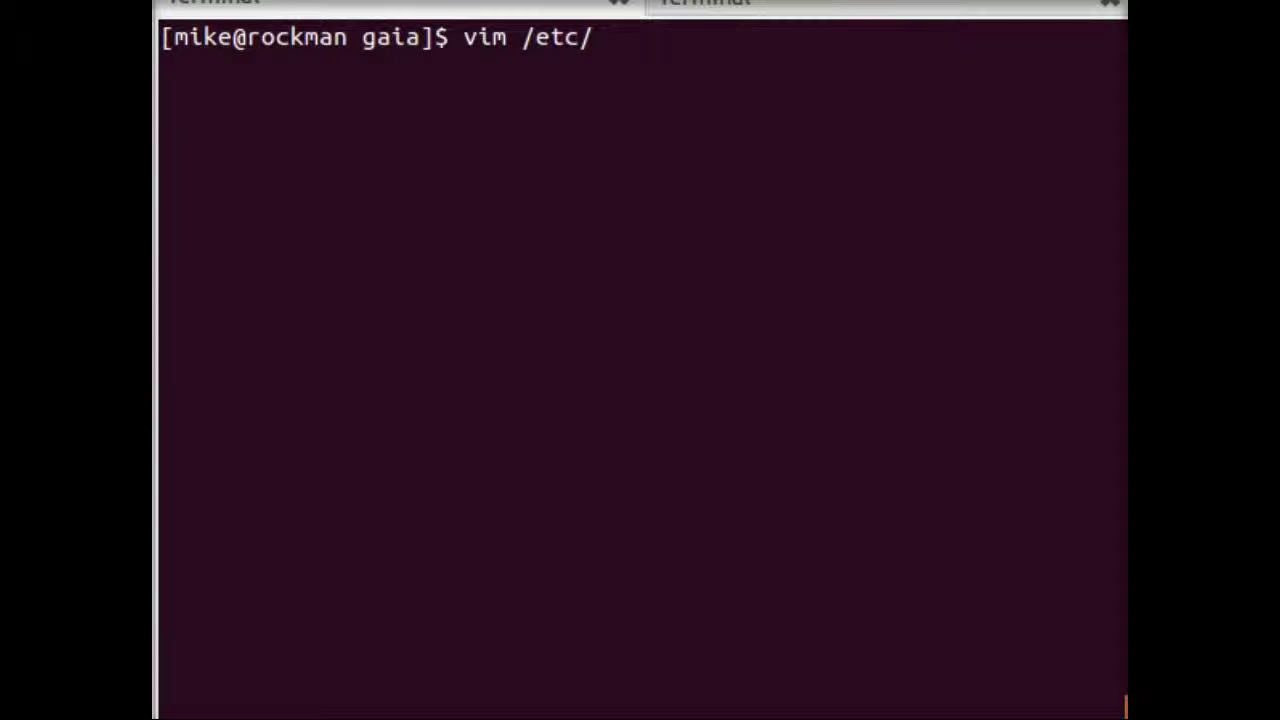
{"action": "type", "text": "hosts"}
{"action": "key", "text": "Return"}
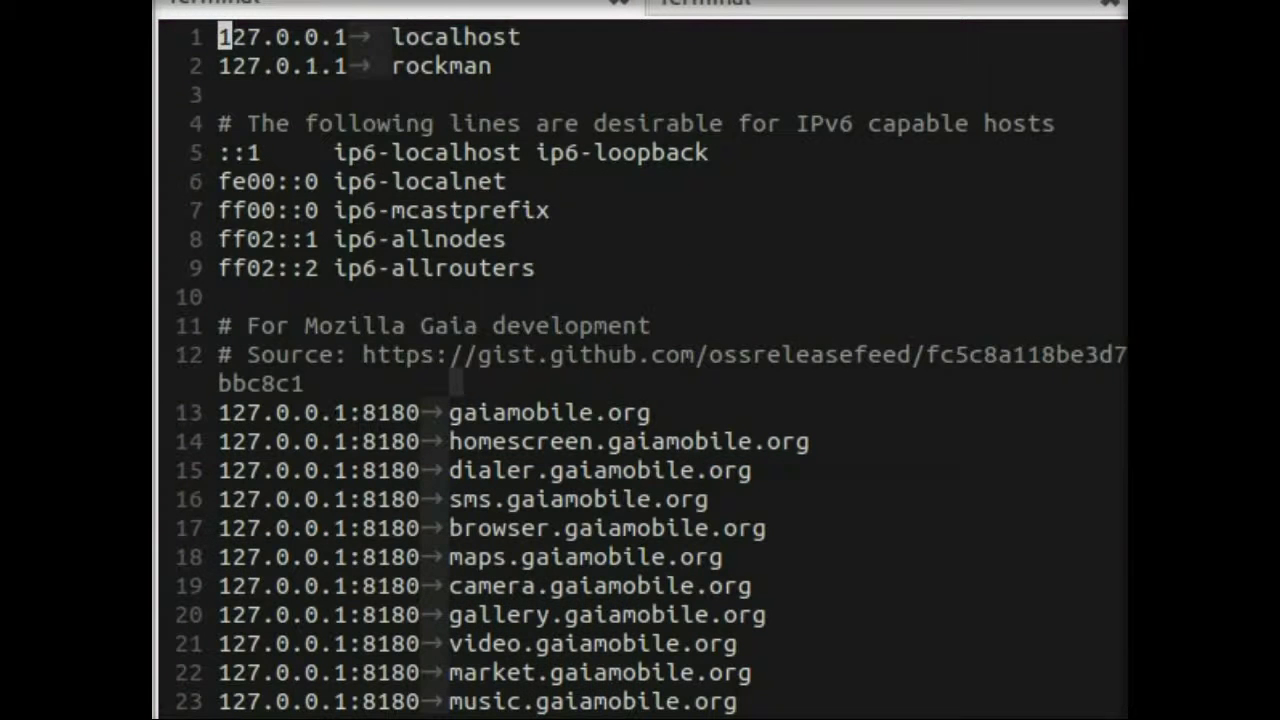
Look through the gaiamobile.org entries under the Mozilla Gaia development comment, and save and close the hosts file
{"action": "key", "text": "j"}
{"action": "key", "text": "j"}
{"action": "key", "text": "j"}
{"action": "key", "text": "j"}
{"action": "key", "text": "j"}
{"action": "key", "text": "j"}
{"action": "key", "text": "j"}
{"action": "key", "text": "j"}
{"action": "key", "text": "j"}
{"action": "key", "text": "j"}
{"action": "key", "text": "j"}
{"action": "key", "text": "j"}
{"action": "key", "text": "j"}
{"action": "key", "text": "j"}
{"action": "key", "text": "j"}
{"action": "key", "text": "j"}
{"action": "key", "text": "j"}
{"action": "key", "text": "j"}
{"action": "key", "text": "j"}
{"action": "key", "text": "j"}
{"action": "key", "text": "j"}
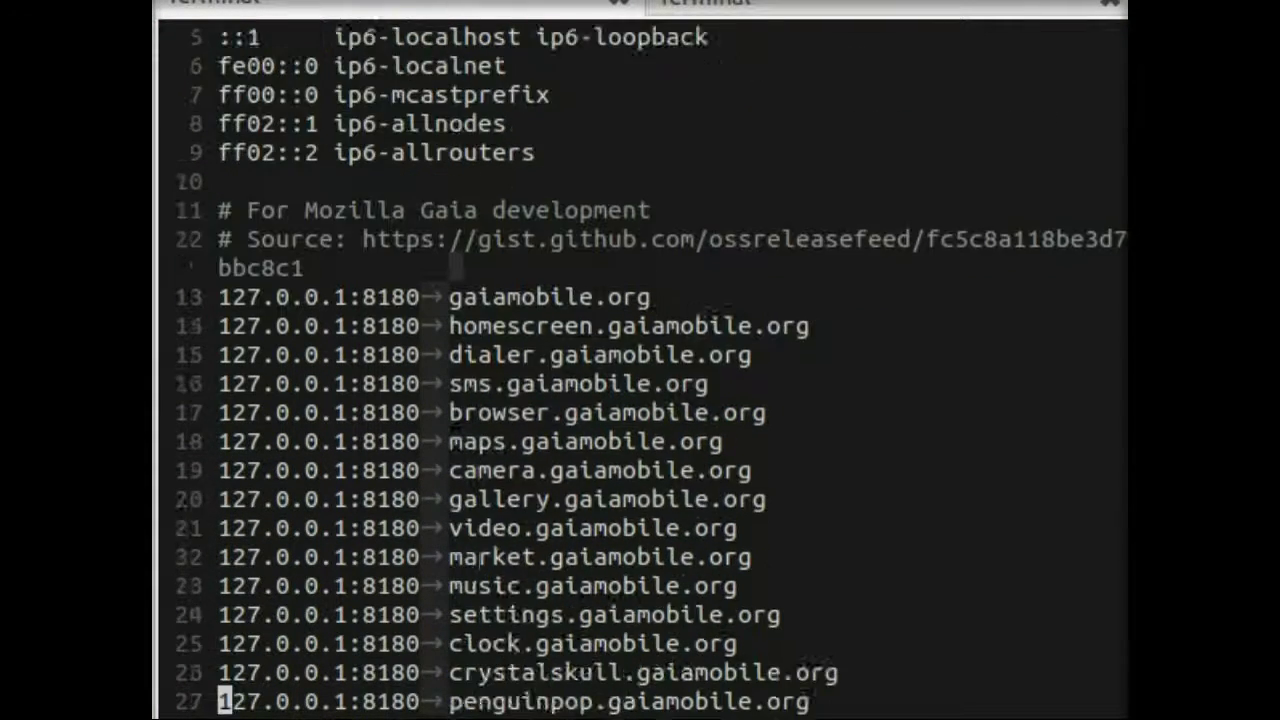
{"action": "key", "text": "k"}
{"action": "key", "text": "k"}
{"action": "key", "text": "k"}
{"action": "key", "text": "k"}
{"action": "key", "text": "k"}
{"action": "key", "text": "k"}
{"action": "key", "text": "k"}
{"action": "key", "text": "k"}
{"action": "key", "text": "k"}
{"action": "key", "text": "k"}
{"action": "key", "text": "k"}
{"action": "key", "text": "k"}
{"action": "key", "text": "k"}
{"action": "key", "text": "k"}
{"action": "key", "text": "k"}
{"action": "key", "text": "k"}
{"action": "key", "text": "k"}
{"action": "key", "text": "k"}
{"action": "key", "text": "k"}
{"action": "key", "text": "k"}
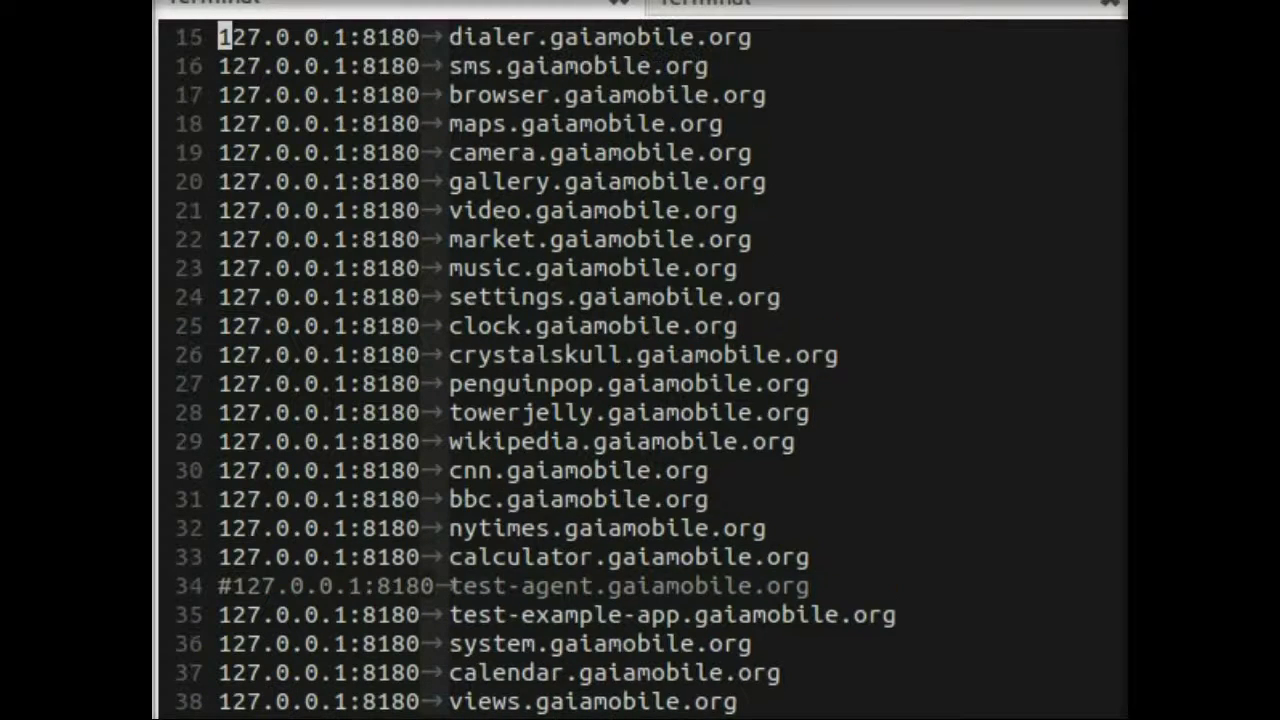
{"action": "key", "text": "j"}
{"action": "key", "text": "j"}
{"action": "key", "text": "j"}
{"action": "key", "text": "j"}
{"action": "key", "text": "j"}
{"action": "key", "text": "j"}
{"action": "key", "text": "j"}
{"action": "key", "text": "j"}
{"action": "key", "text": "j"}
{"action": "key", "text": "j"}
{"action": "key", "text": "j"}
{"action": "key", "text": "j"}
{"action": "key", "text": "j"}
{"action": "key", "text": "j"}
{"action": "key", "text": "j"}
{"action": "key", "text": "j"}
{"action": "key", "text": "j"}
{"action": "key", "text": "j"}
{"action": "key", "text": "j"}
{"action": "key", "text": "j"}
{"action": "key", "text": "j"}
{"action": "key", "text": "k"}
{"action": "key", "text": "k"}
{"action": "key", "text": "k"}
{"action": "key", "text": "k"}
{"action": "key", "text": "k"}
{"action": "key", "text": "k"}
{"action": "key", "text": "k"}
{"action": "key", "text": "k"}
{"action": "key", "text": "k"}
{"action": "key", "text": "k"}
{"action": "key", "text": "k"}
{"action": "key", "text": "k"}
{"action": "key", "text": "k"}
{"action": "key", "text": "k"}
{"action": "key", "text": "k"}
{"action": "key", "text": "k"}
{"action": "key", "text": "k"}
{"action": "key", "text": "k"}
{"action": "key", "text": "k"}
{"action": "key", "text": "k"}
{"action": "key", "text": "k"}
{"action": "key", "text": "k"}
{"action": "type", "text": ":wq"}
{"action": "key", "text": "Return"}
Build the Gaia debug profile with DEBUG=1 make, and return to the parent mozilla directory with a cleared terminal
{"action": "type", "text": "DEBUG=1 make"}
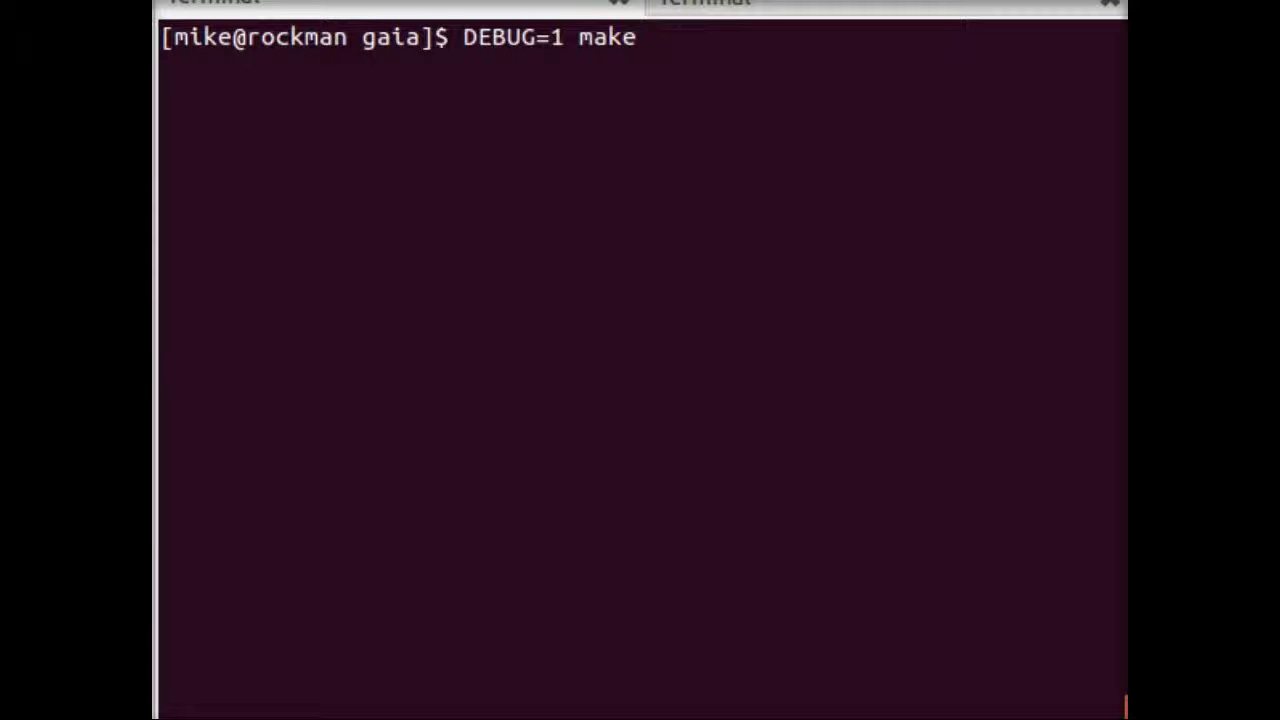
{"action": "key", "text": "Return"}
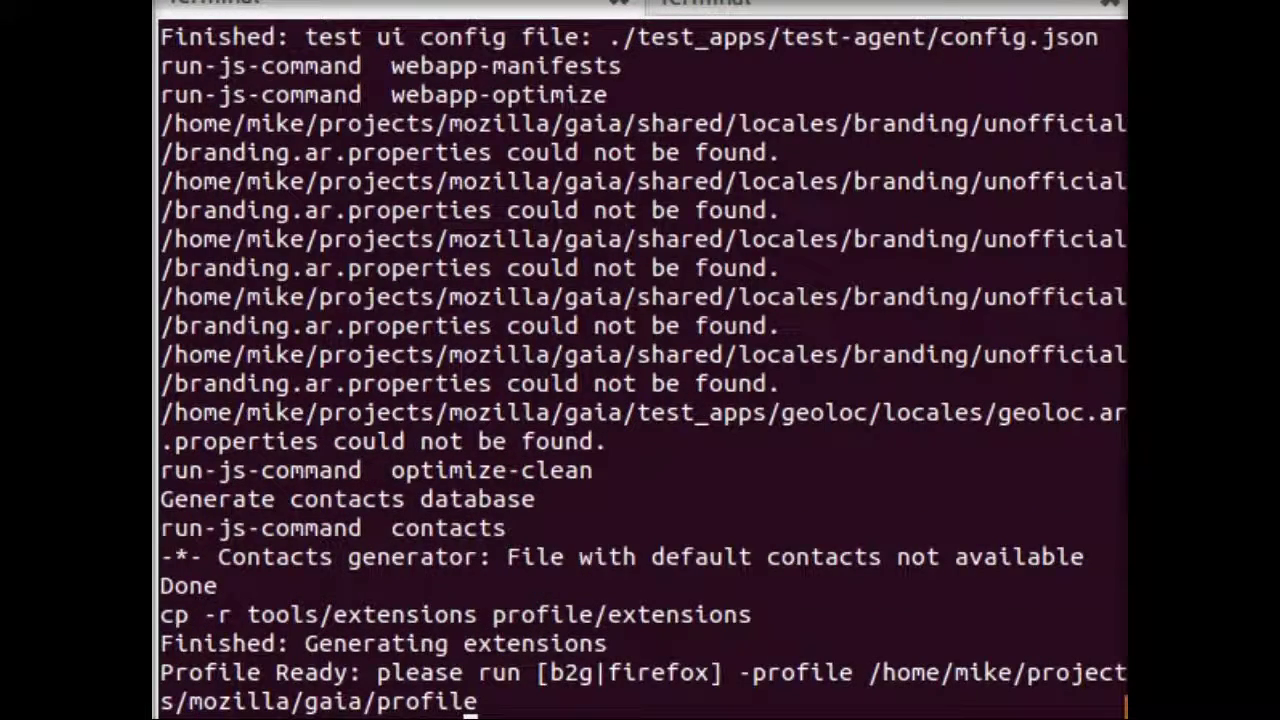
{"action": "type", "text": "cd .."}
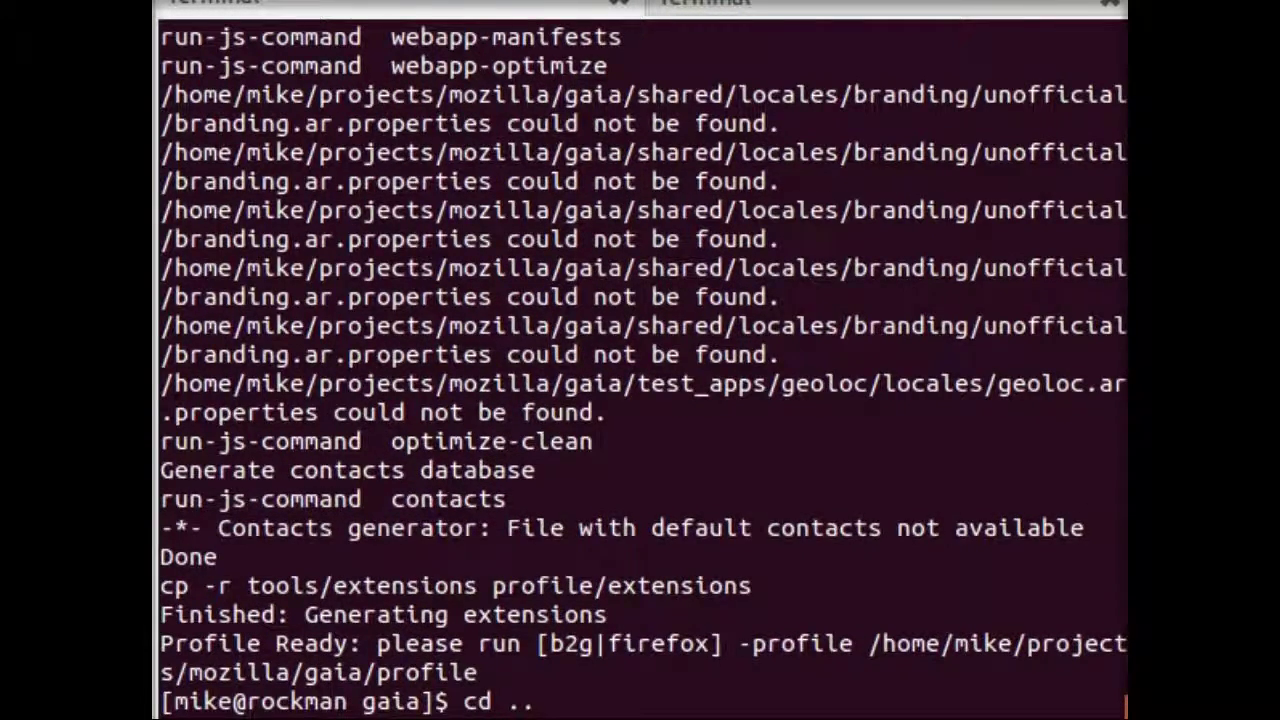
{"action": "key", "text": "Return"}
{"action": "key", "text": "ctrl+l"}
Launch the B2G desktop simulator with b2g/b2g-bin -profile $(pwd)/gaia/profile
{"action": "type", "text": "b2g/b2g"}
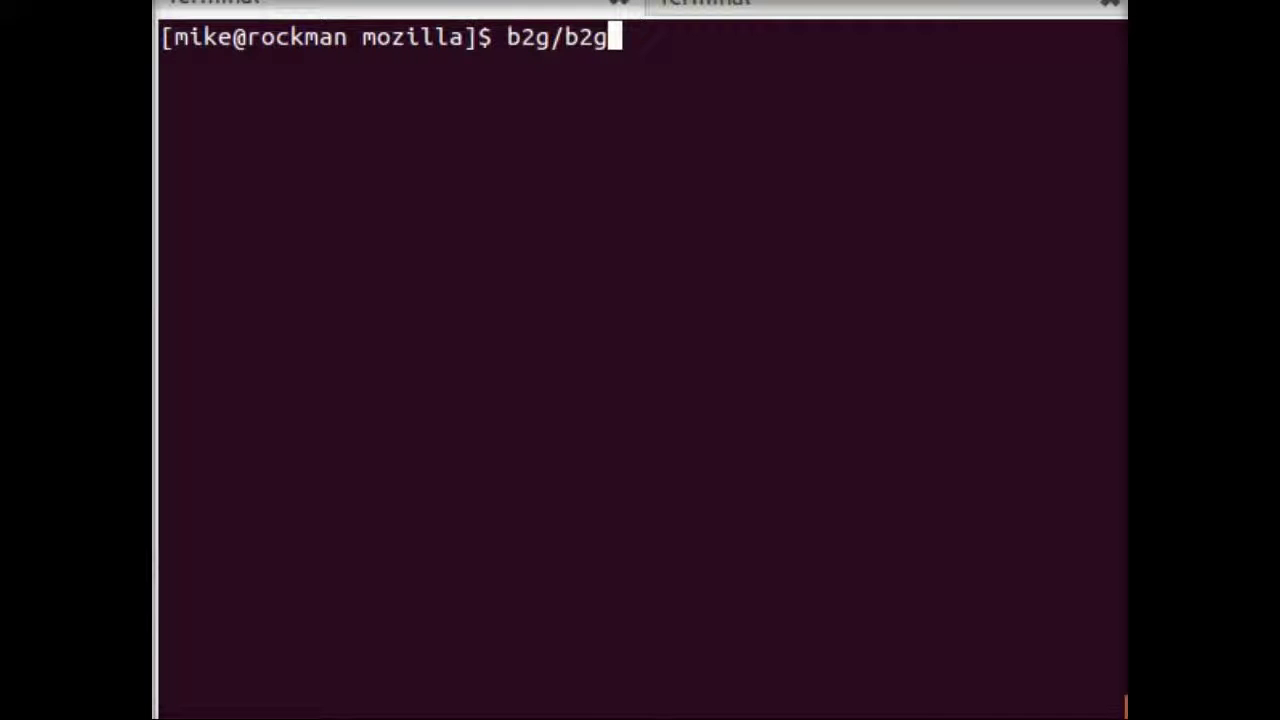
{"action": "type", "text": "-bin -"}
{"action": "key", "text": "BackSpace"}
{"action": "key", "text": "BackSpace"}
{"action": "type", "text": "-profile $(pwd)/gaia/pr"}
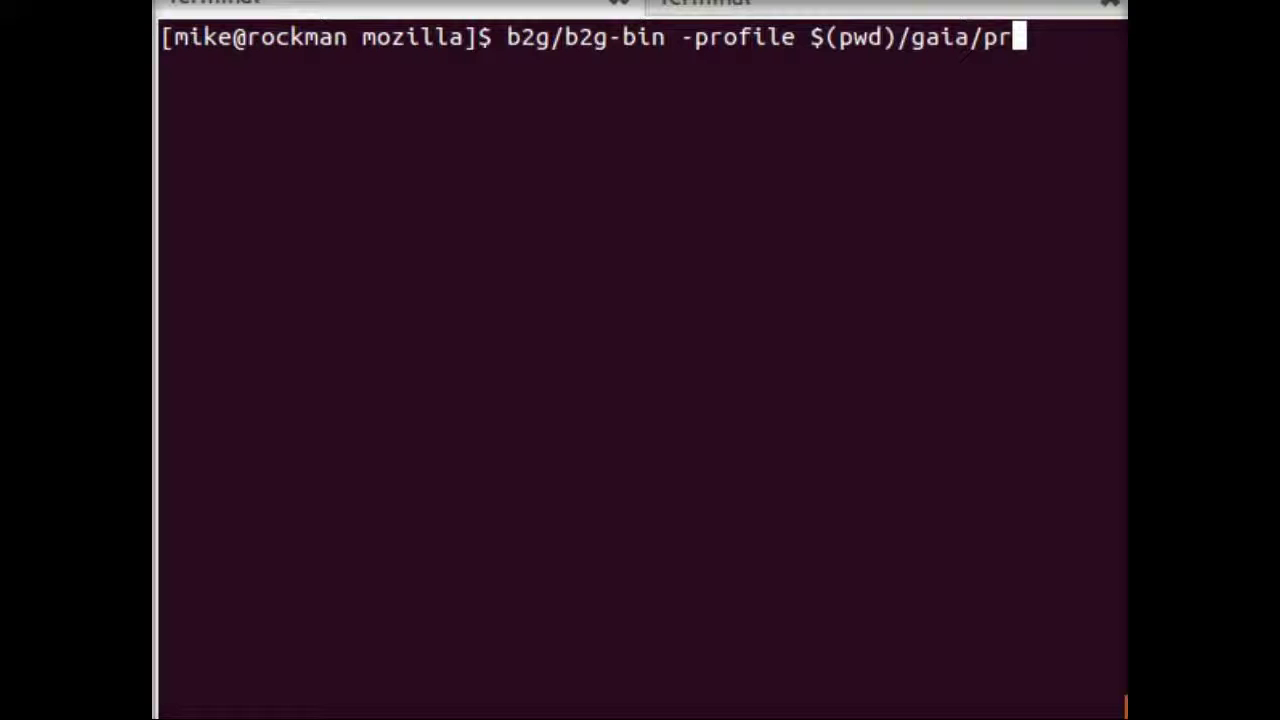
{"action": "type", "text": "ofile"}
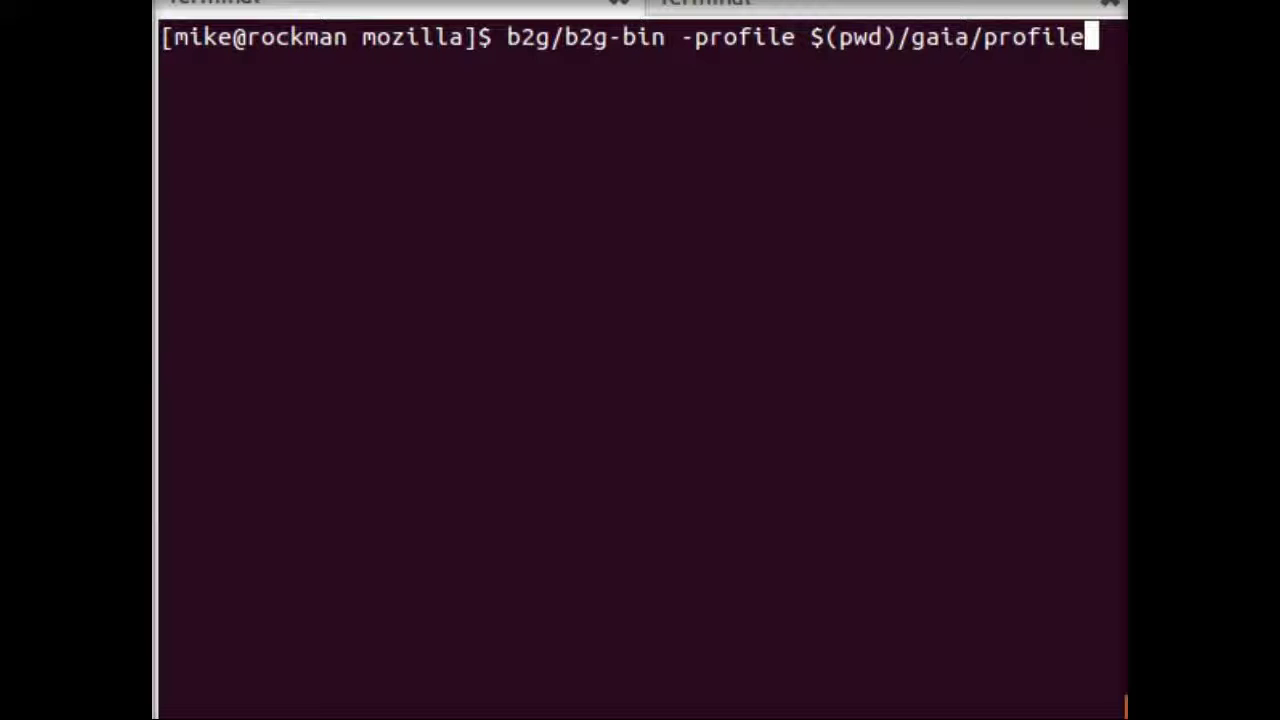
{"action": "key", "text": "Return"}
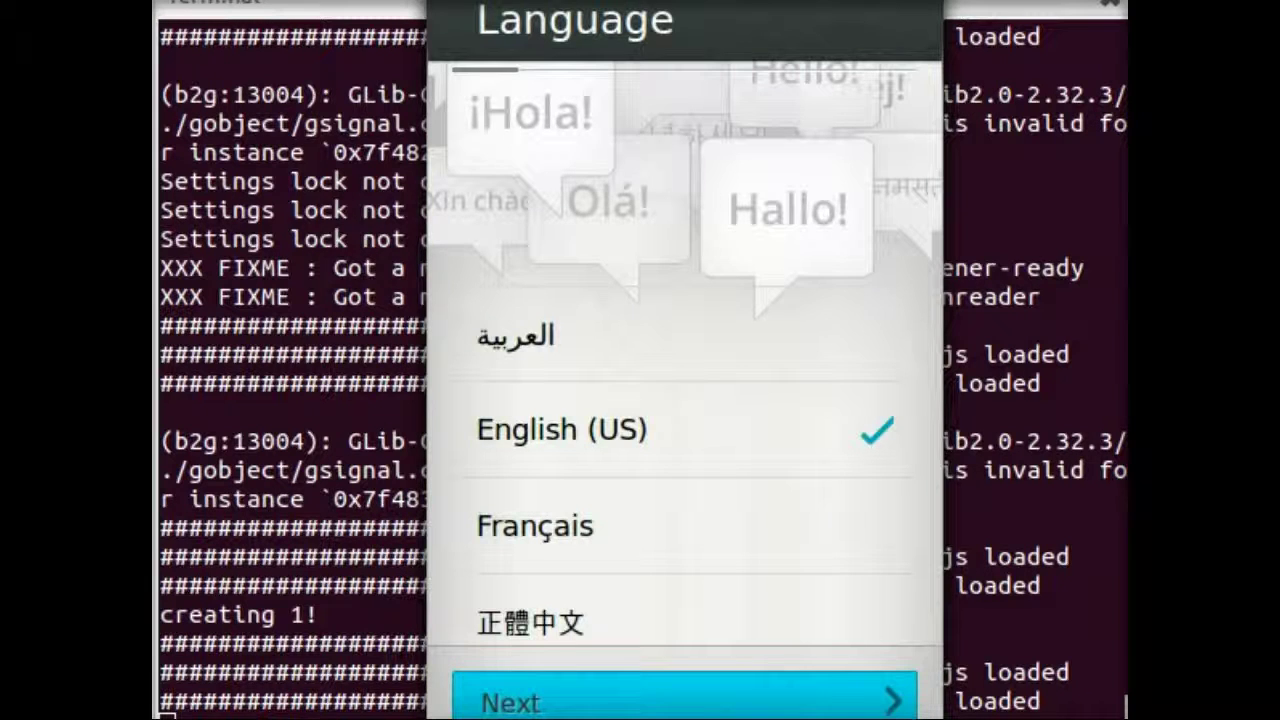
Complete the simulator's first-run setup with the default settings, leaving the email address blank, and continue to the lock screen
{"action": "left_click", "coordinate": [828, 700]}
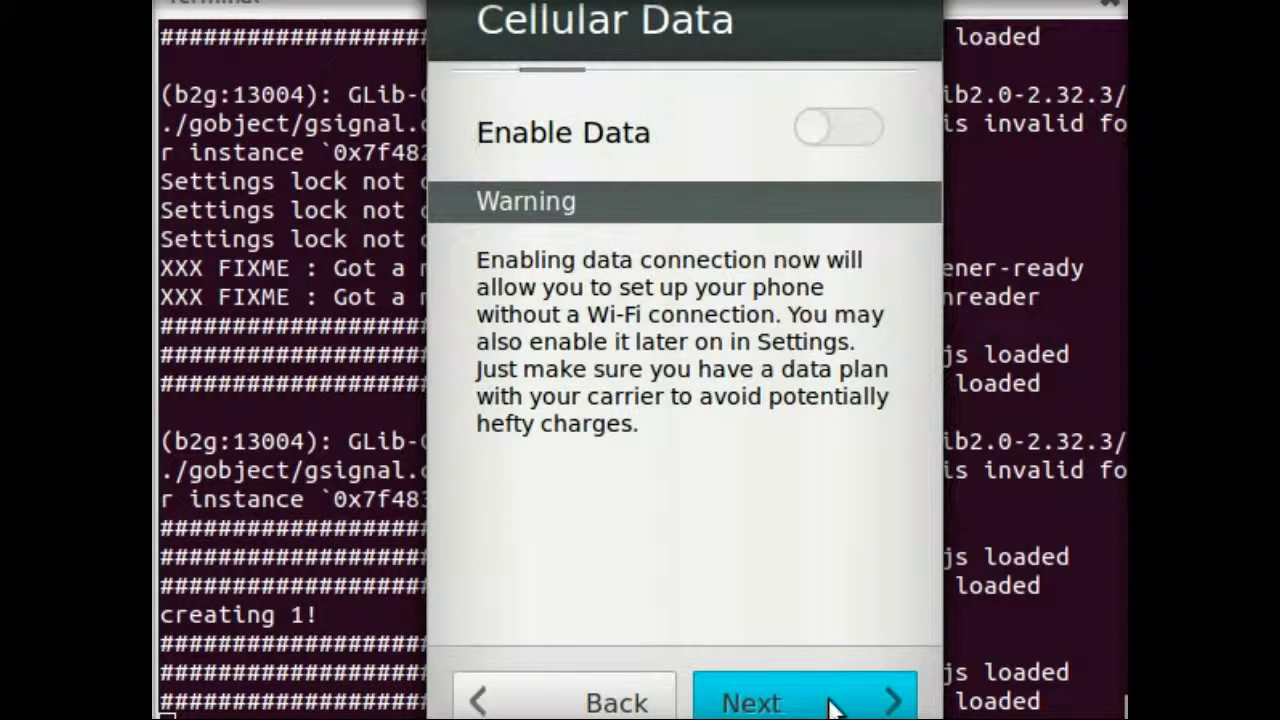
{"action": "left_click", "coordinate": [828, 702]}
{"action": "left_click", "coordinate": [805, 700]}
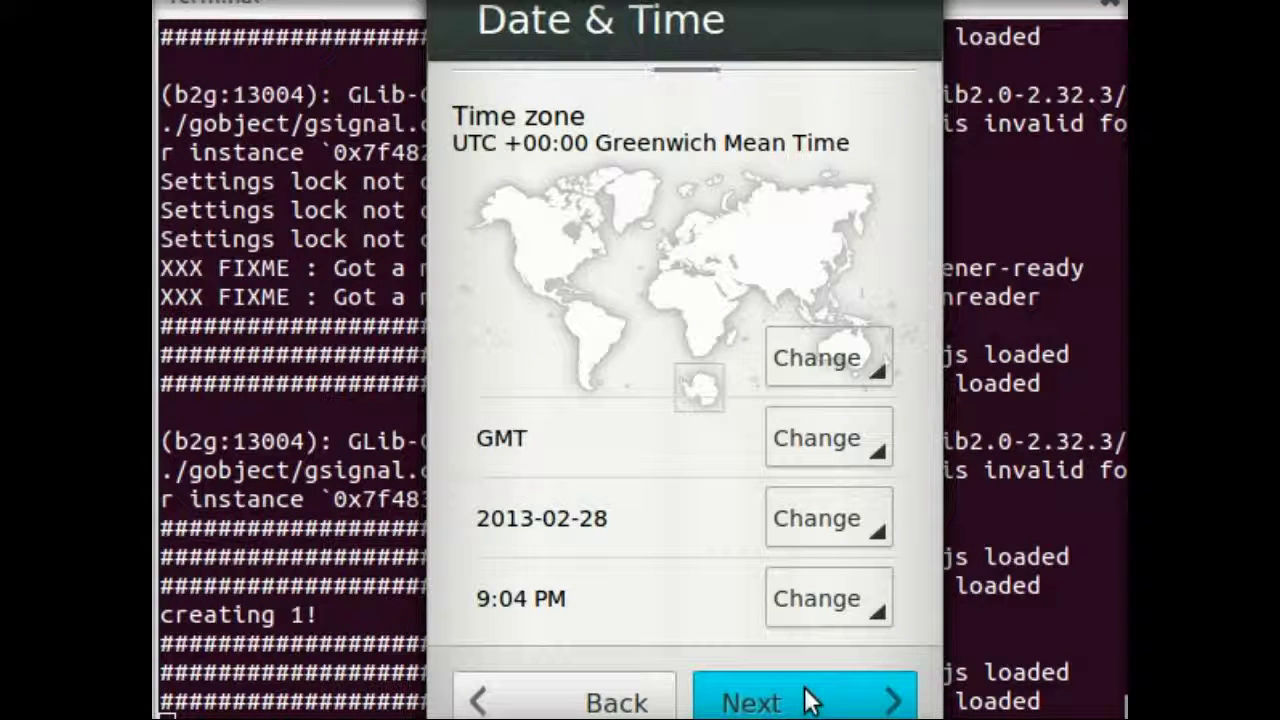
{"action": "left_click", "coordinate": [760, 703]}
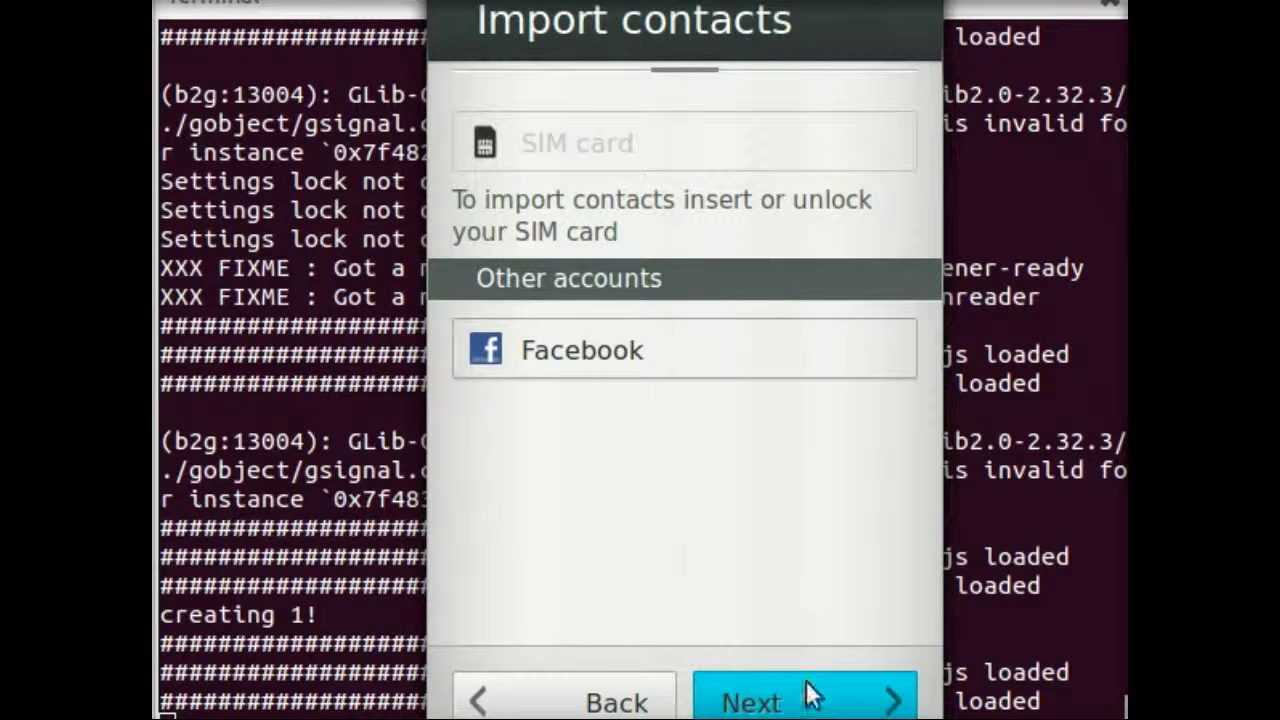
{"action": "left_click", "coordinate": [795, 701]}
{"action": "left_click", "coordinate": [722, 697]}
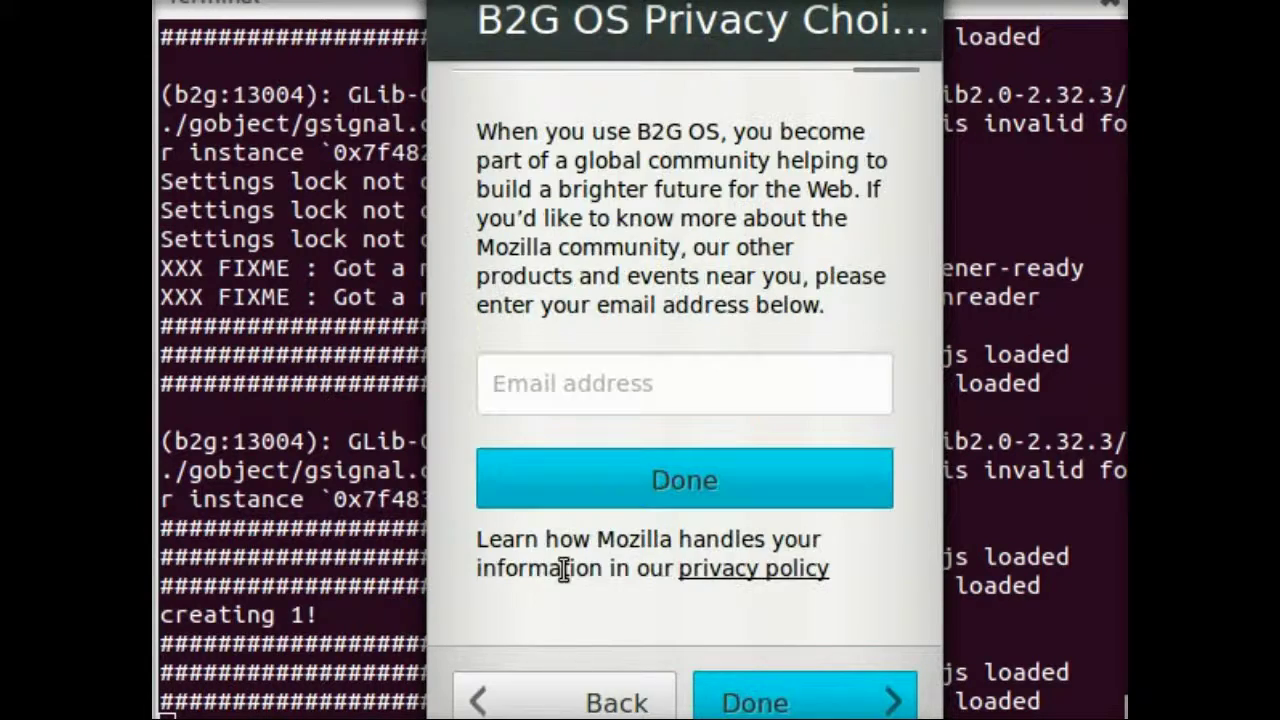
{"action": "left_click", "coordinate": [757, 699]}
{"action": "left_click", "coordinate": [620, 703]}
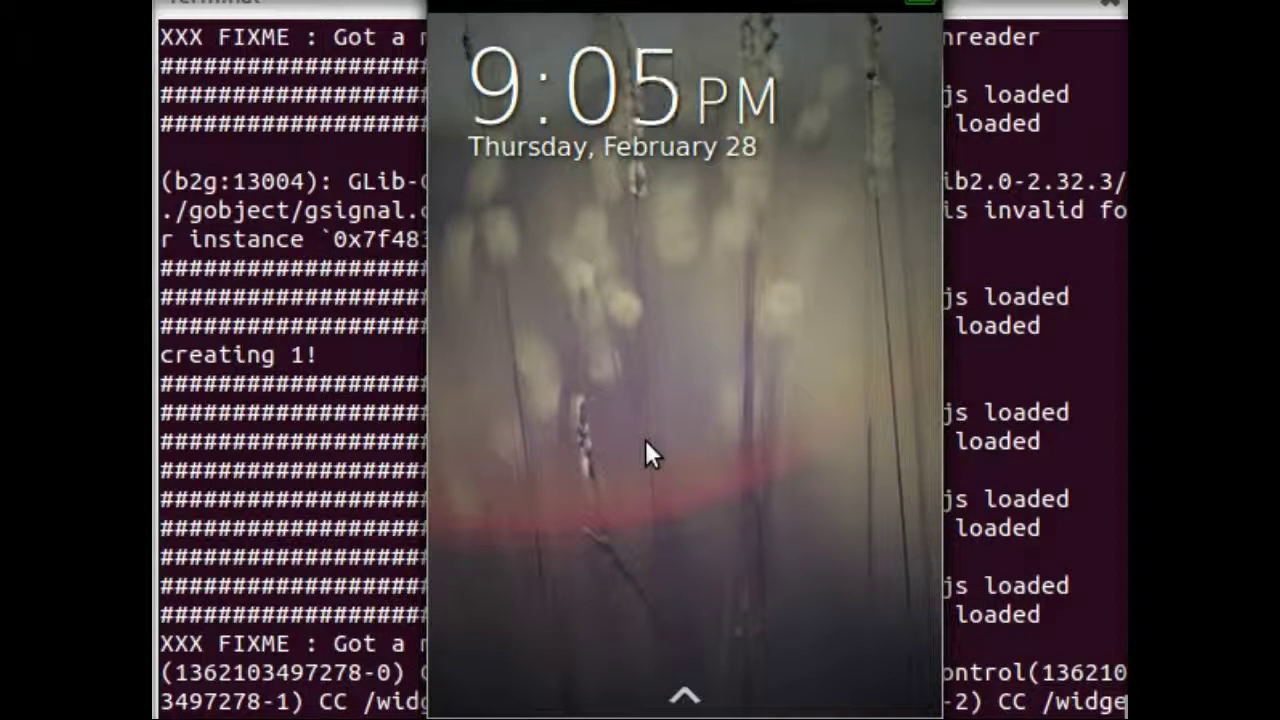
Unlock the simulated phone, open its Messages app and return to the home screen
{"action": "left_click_drag", "start_coordinate": [709, 686], "coordinate": [686, 571]}
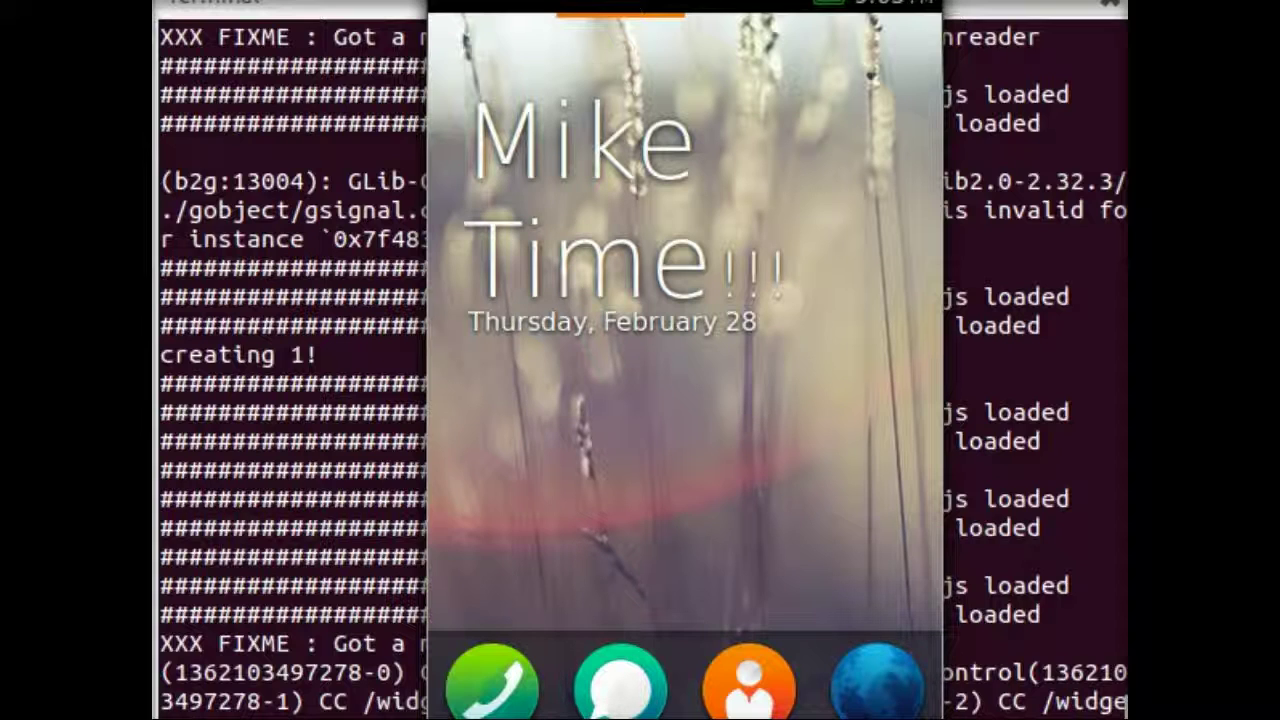
{"action": "left_click_drag", "start_coordinate": [711, 223], "coordinate": [687, 229]}
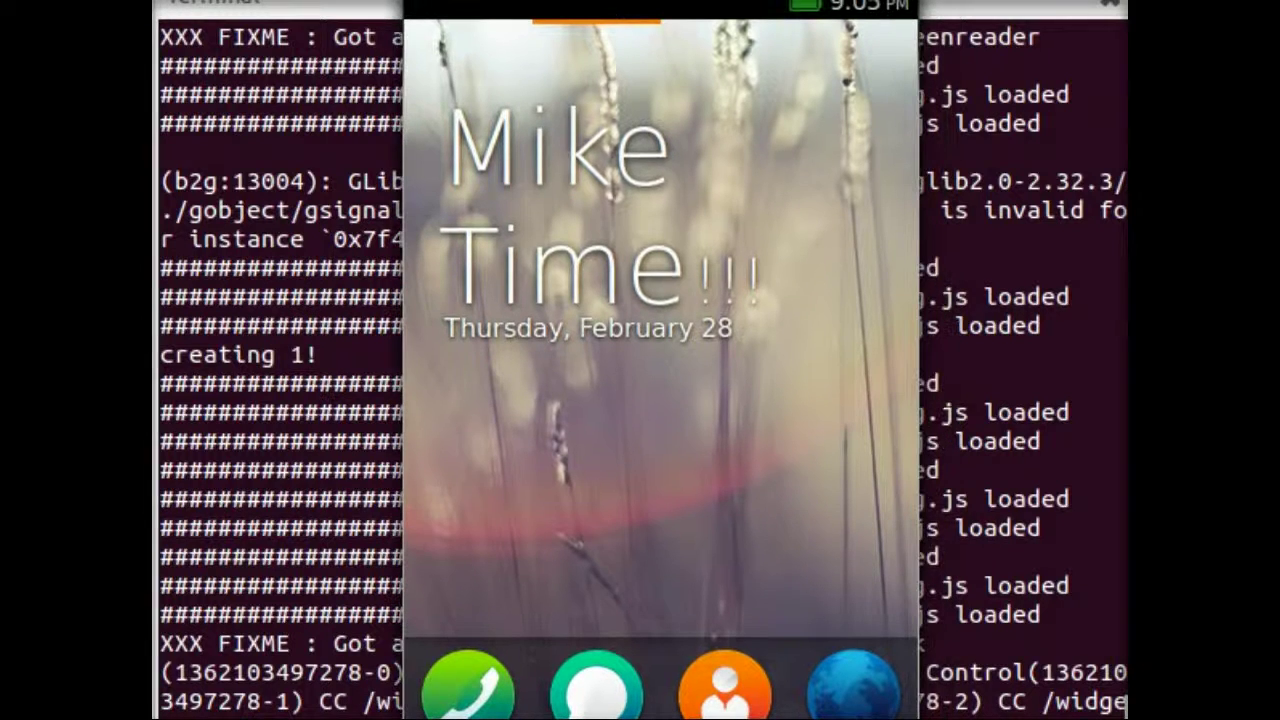
{"action": "left_click", "coordinate": [596, 688]}
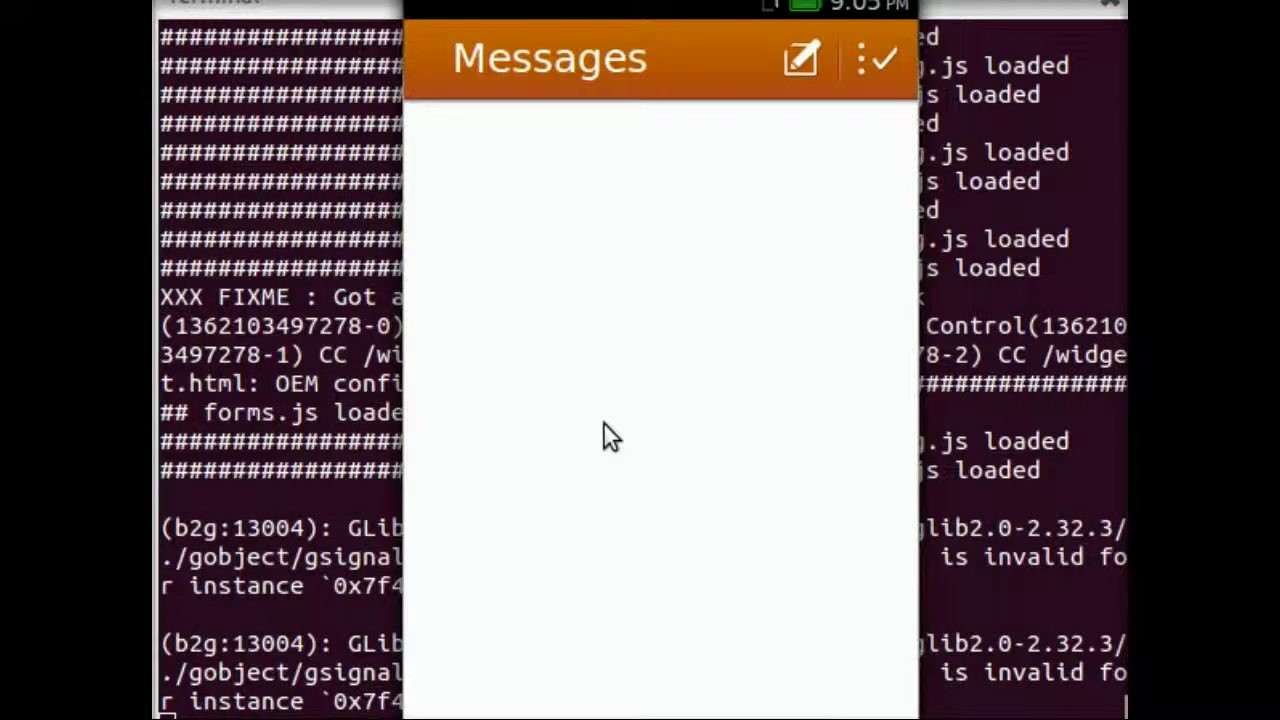
{"action": "key", "text": "Home"}
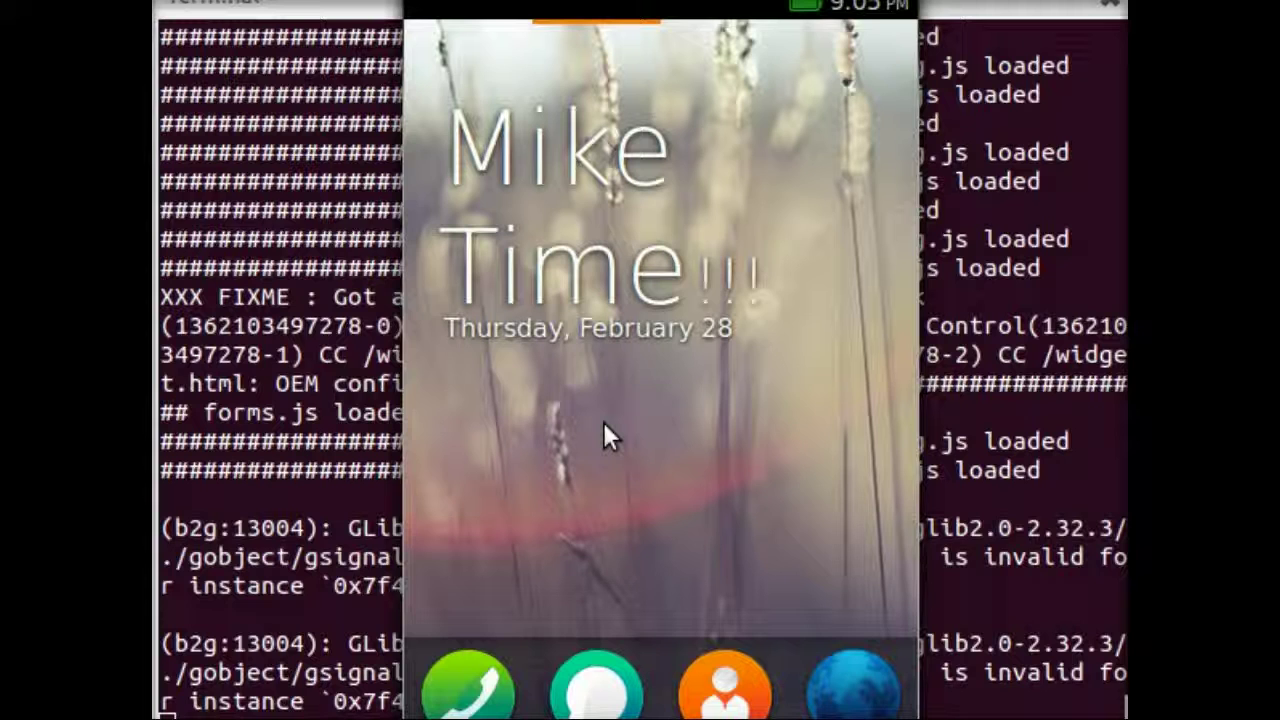
Switch the simulated phone's screen off and on again, and unlock it
{"action": "key", "text": "End"}
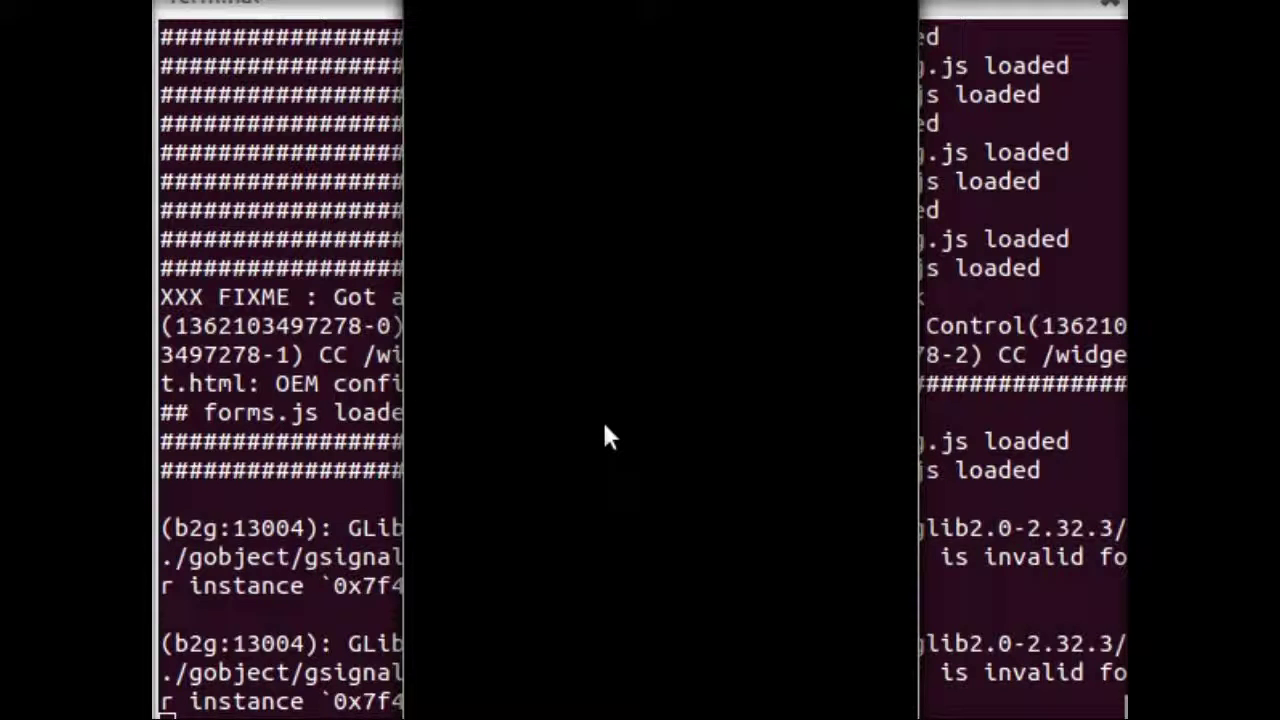
{"action": "key", "text": "End"}
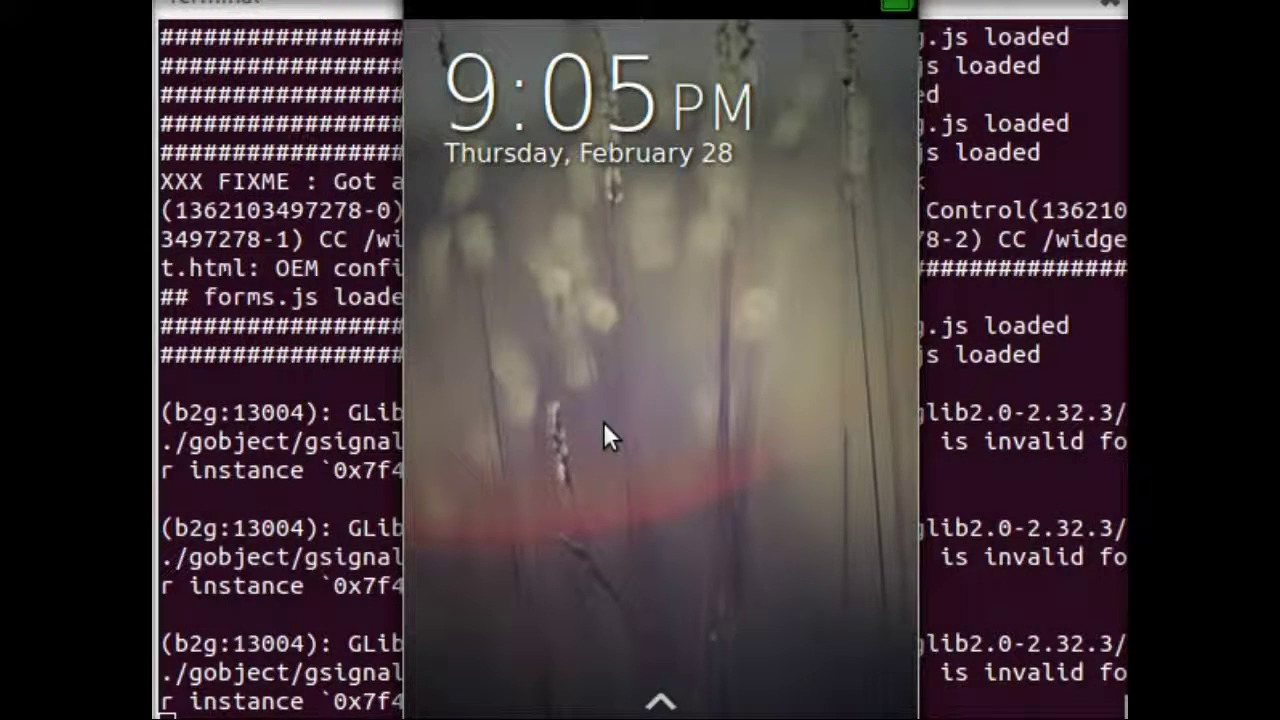
{"action": "left_click_drag", "start_coordinate": [663, 692], "coordinate": [691, 437]}
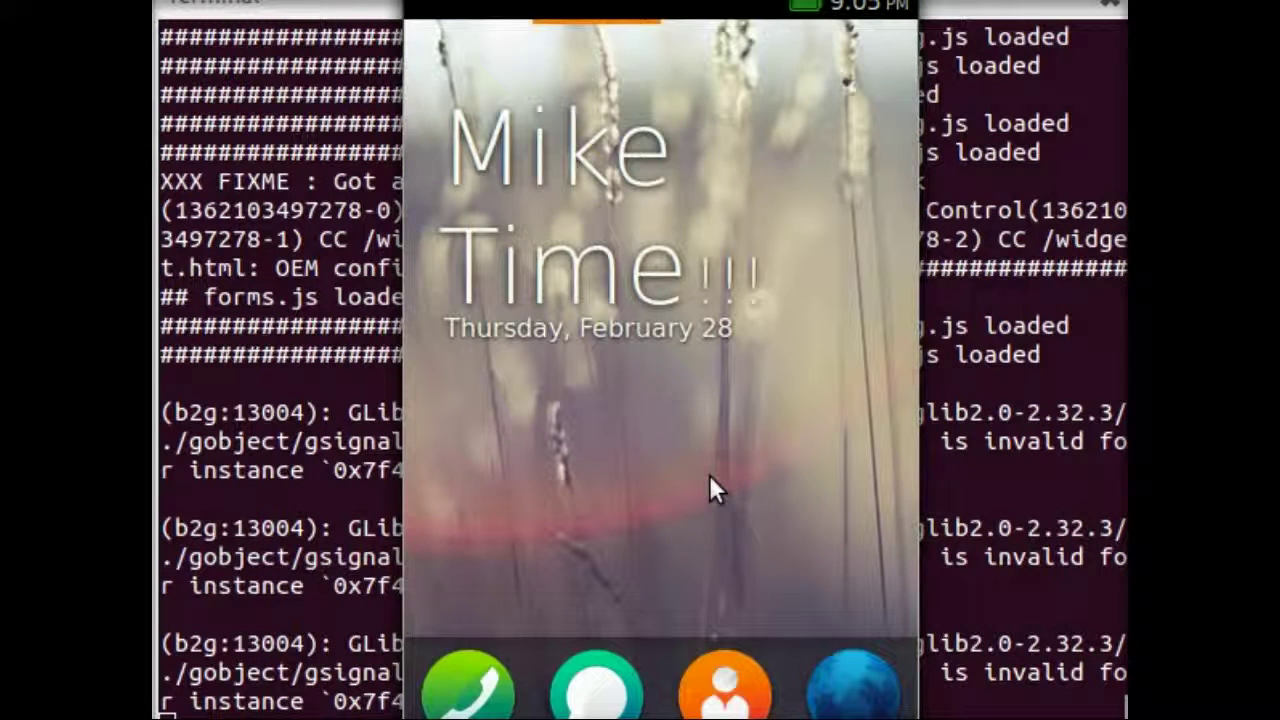
Bring up the simulated phone's power options and cancel them
{"action": "key", "text": "End"}
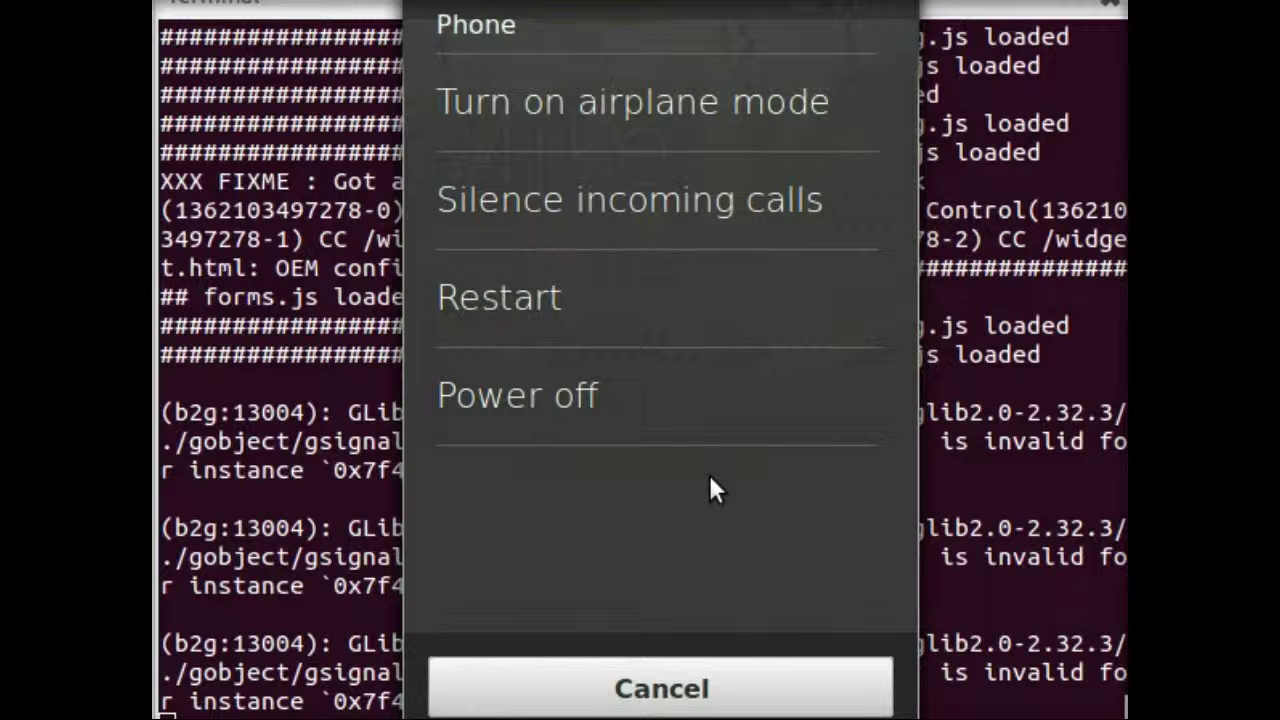
{"action": "left_click", "coordinate": [690, 700]}
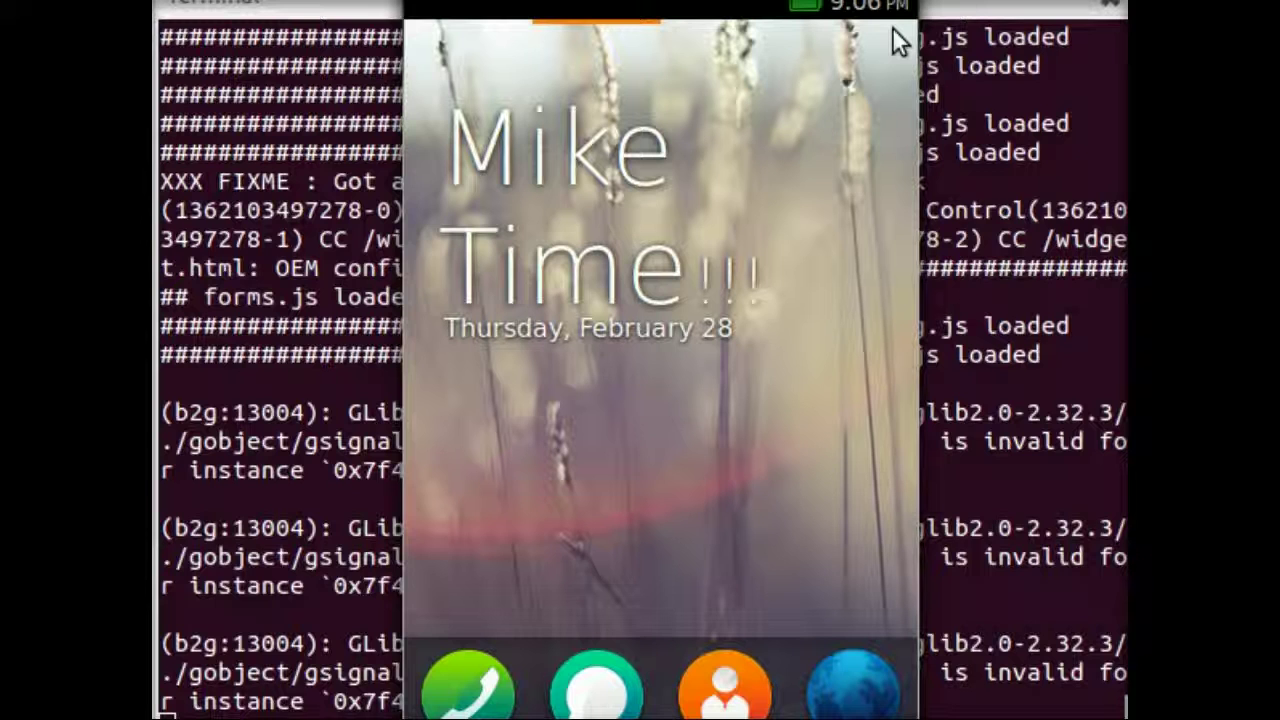
Close the simulator, clear the terminal and change into the gaia directory
{"action": "key", "text": "alt+F4"}
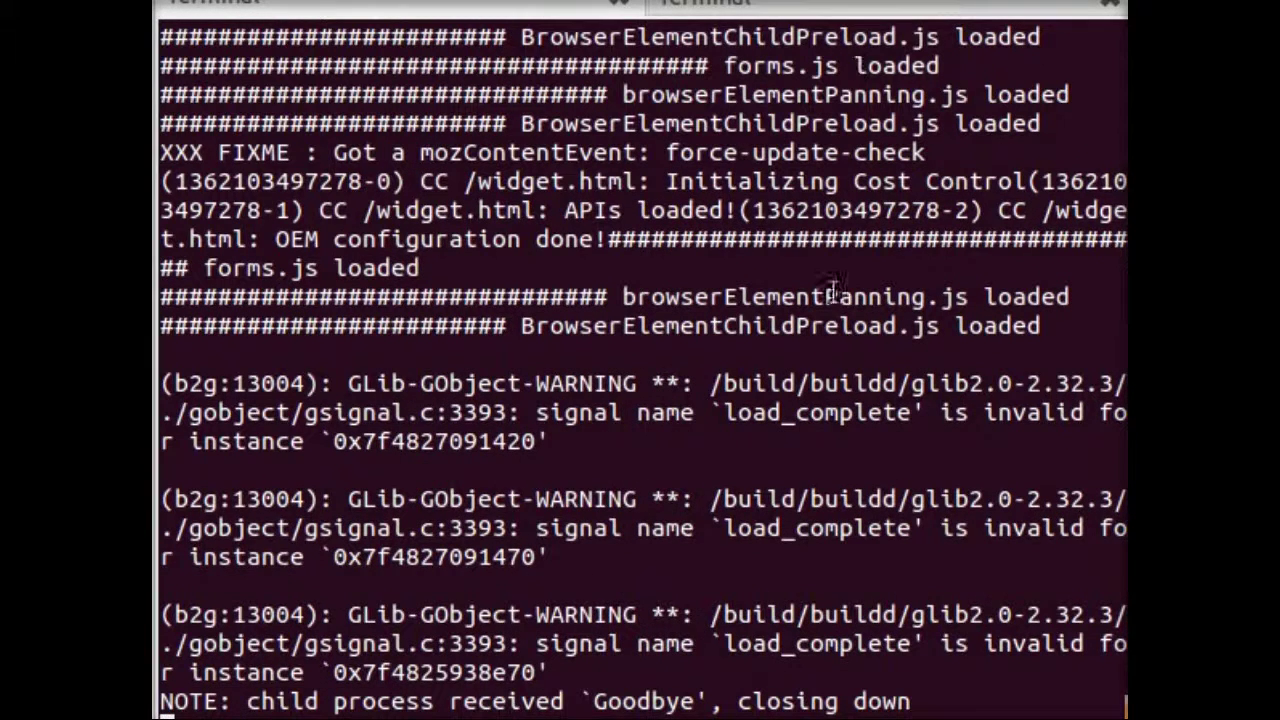
{"action": "key", "text": "ctrl+l"}
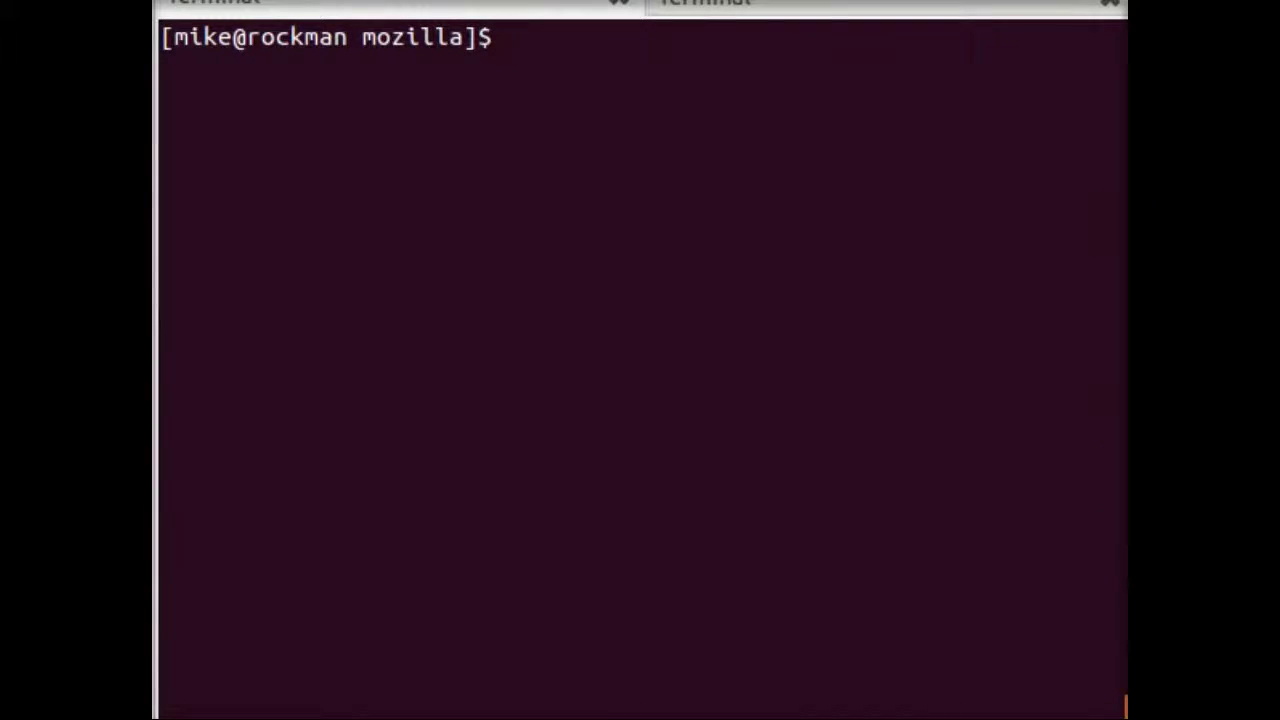
{"action": "type", "text": "git pull ups"}
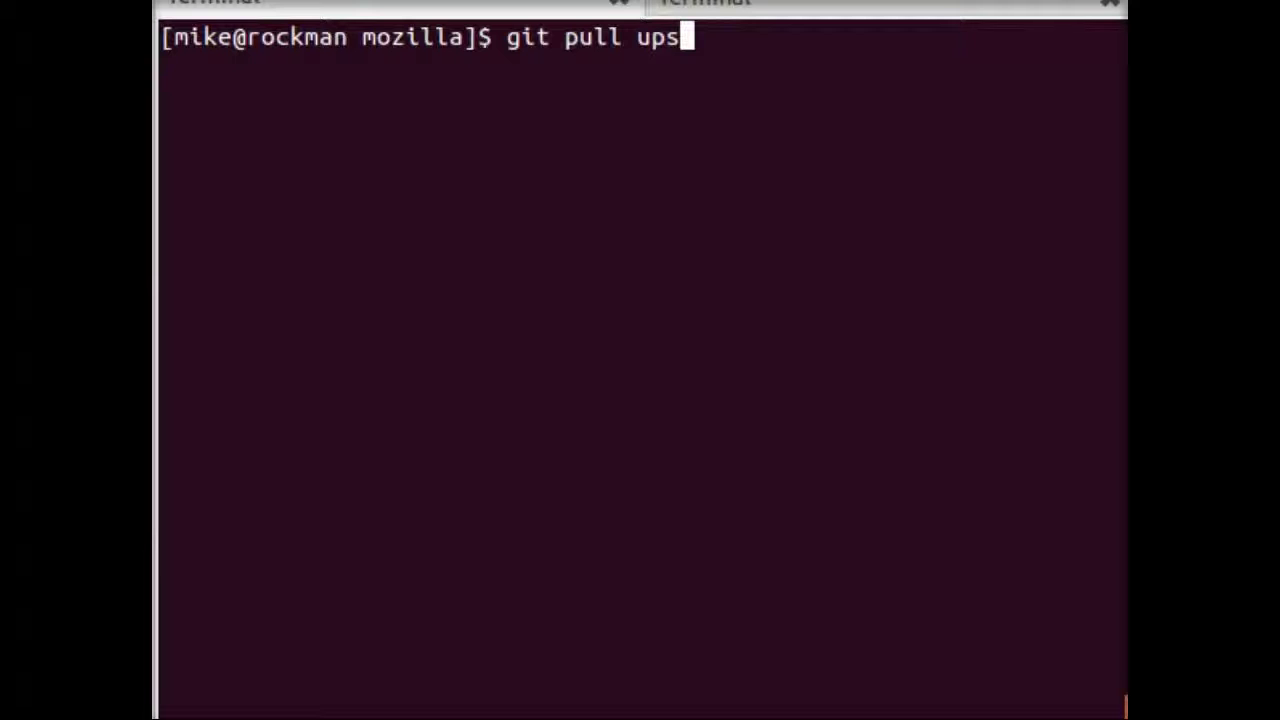
{"action": "type", "text": "tream master"}
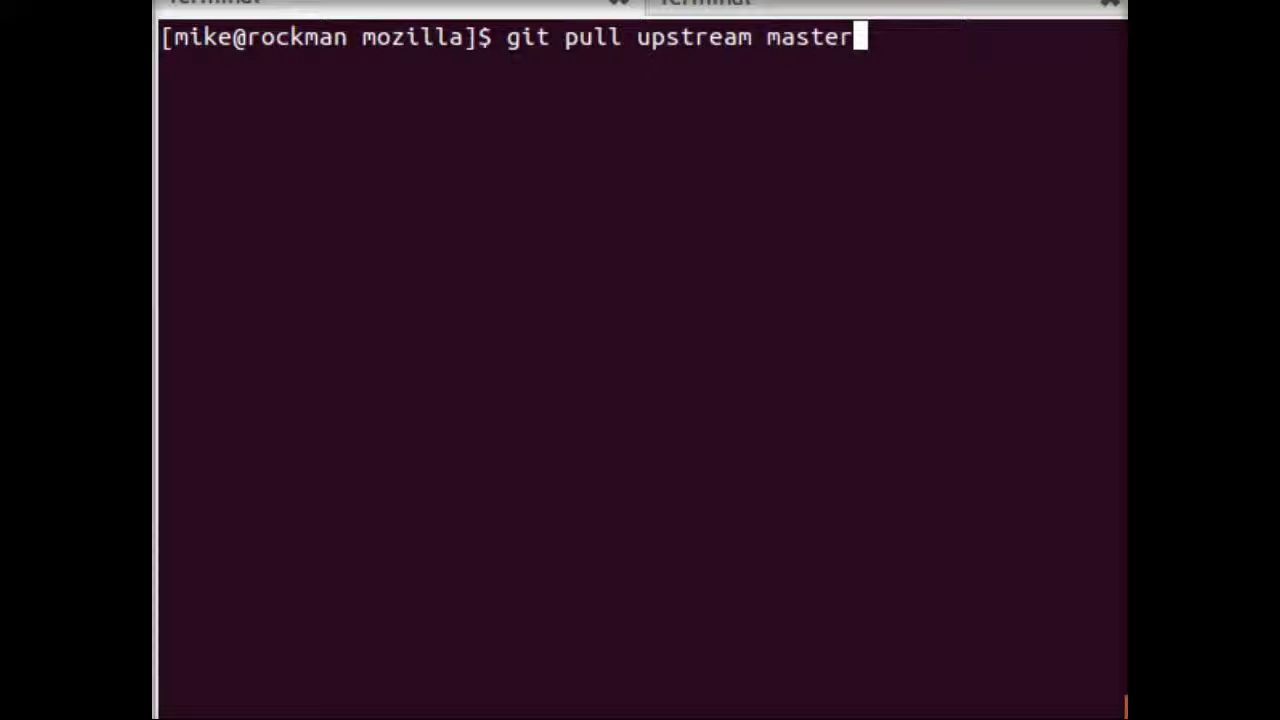
{"action": "key", "text": "ctrl+a"}
{"action": "type", "text": "cd gaia"}
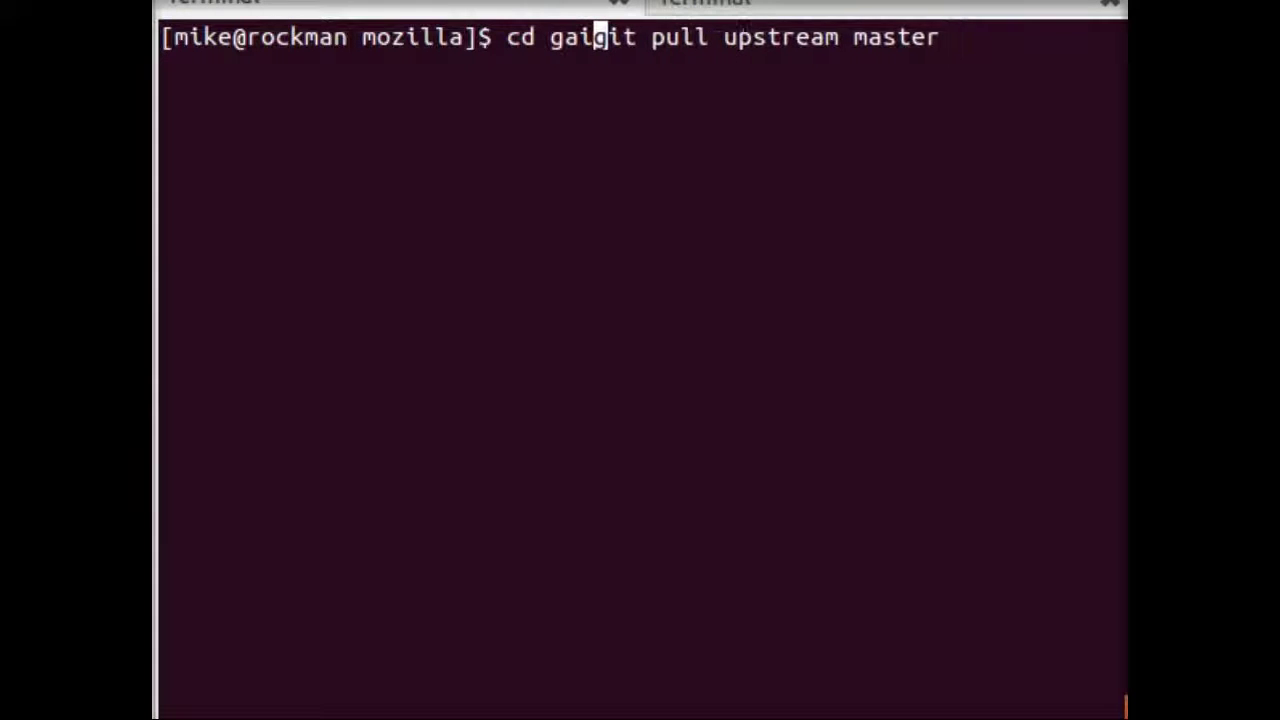
{"action": "key", "text": "Return"}
Pull the latest Gaia source with git pull upstream master
{"action": "type", "text": "git pul"}
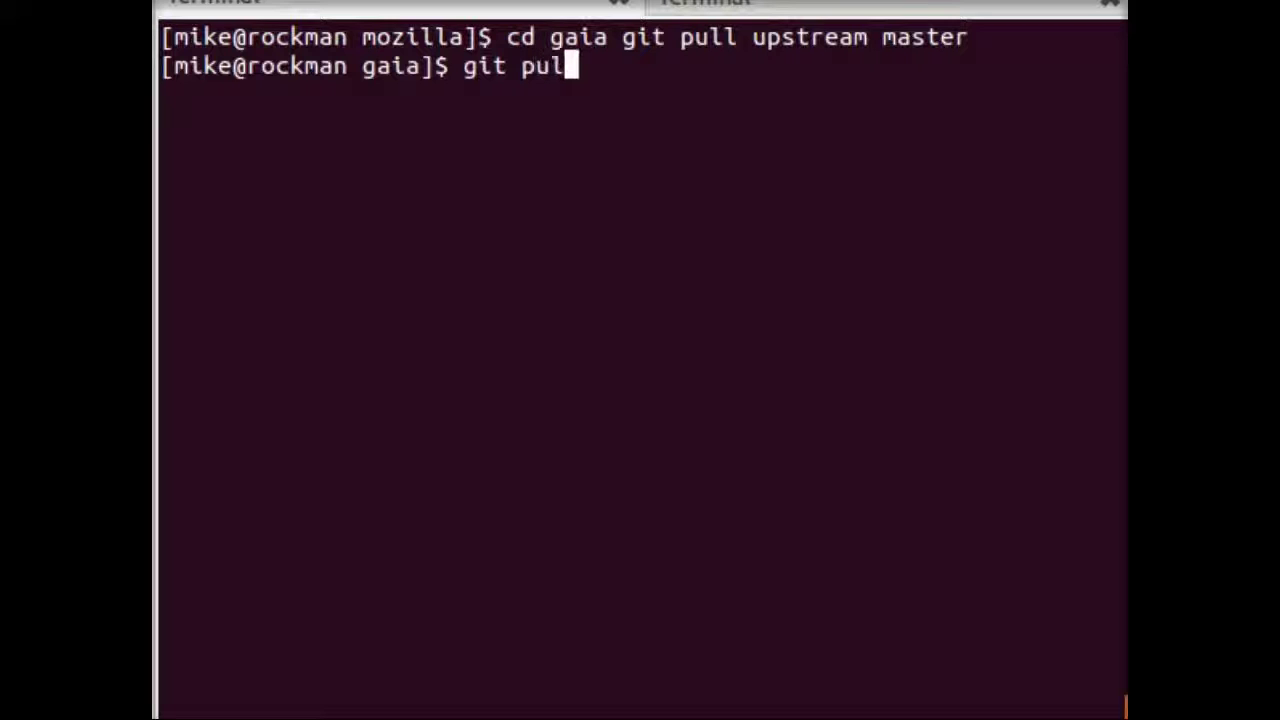
{"action": "type", "text": "l upstream master"}
{"action": "key", "text": "Return"}
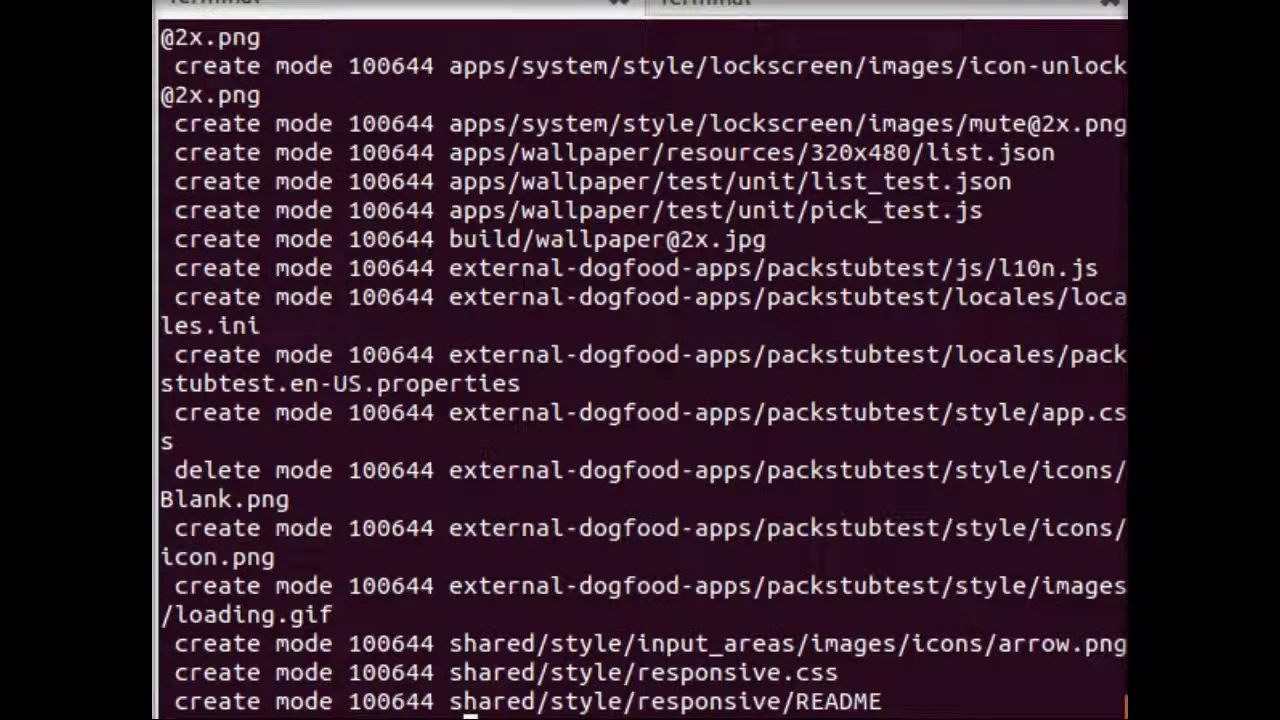
Clear the terminal and rebuild the Gaia debug profile with DEBUG=1 make
{"action": "key", "text": "ctrl+l"}
{"action": "type", "text": "DEBUG=1 make"}
{"action": "key", "text": "Return"}
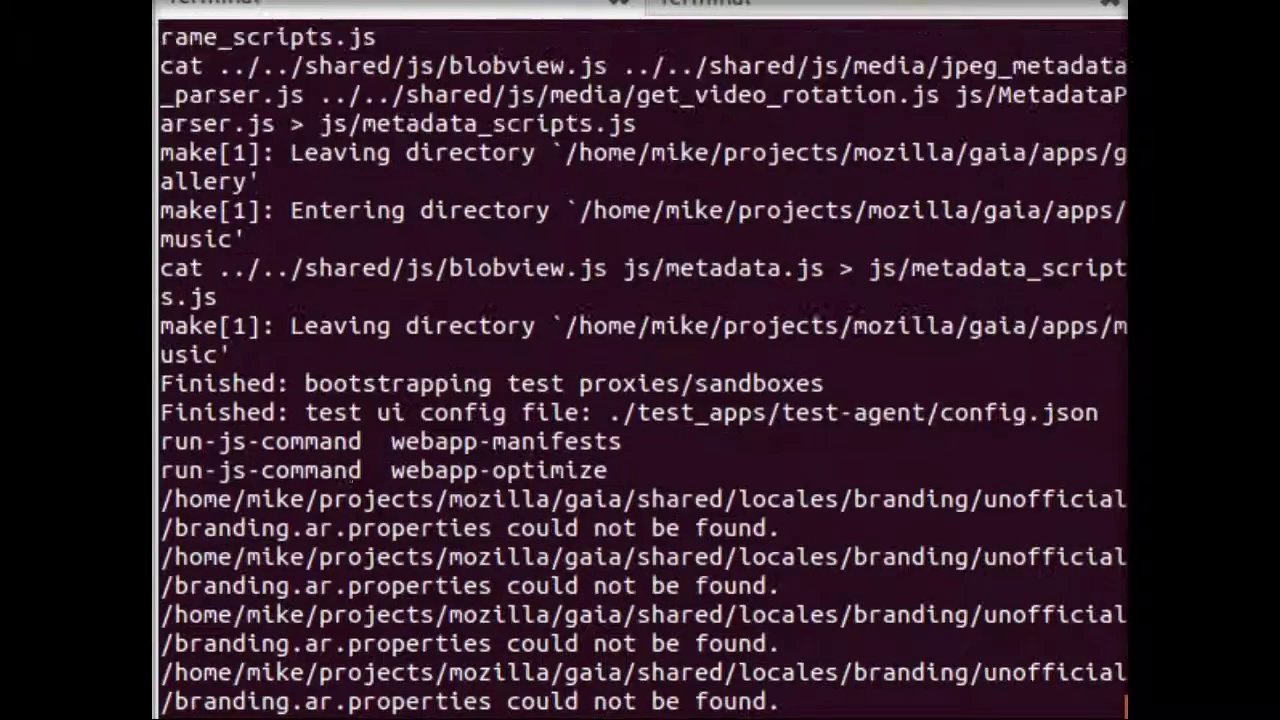
{"action": "key", "text": "ctrl+l"}
{"action": "type", "text": "/opt/mozilla/fir"}
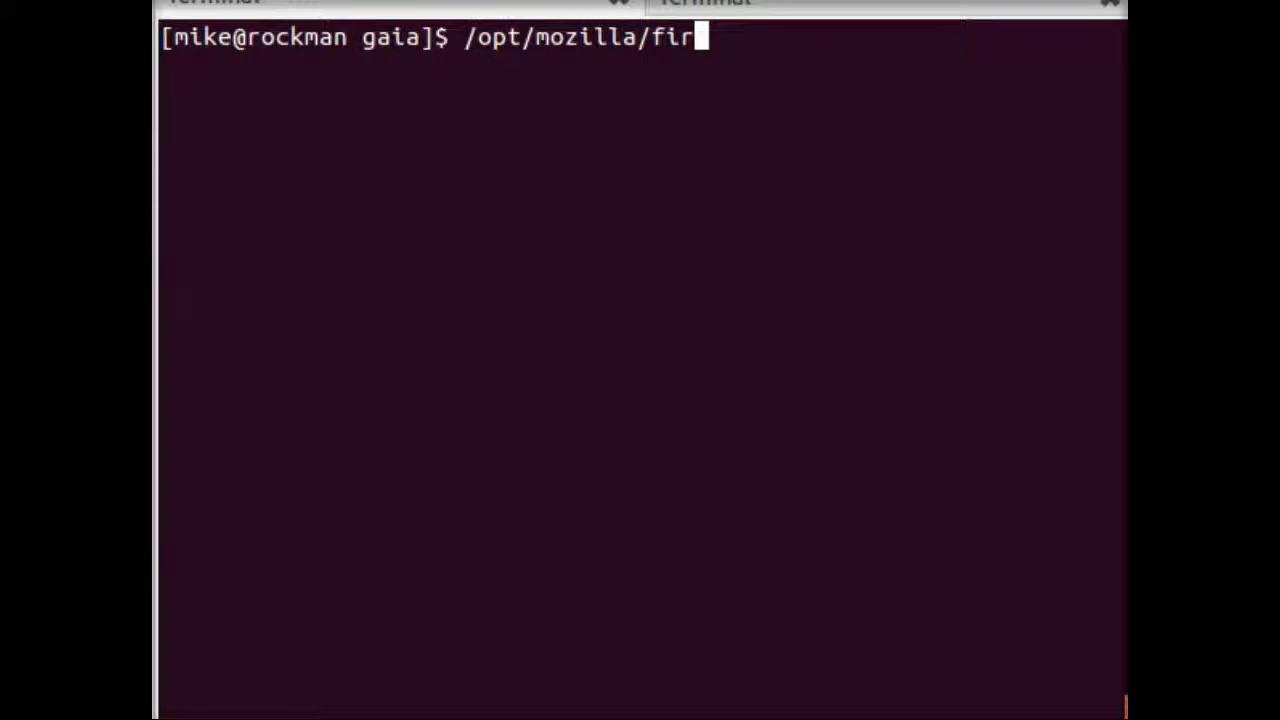
{"action": "key", "text": "Tab"}
{"action": "type", "text": "-"}
{"action": "key", "text": "Tab"}
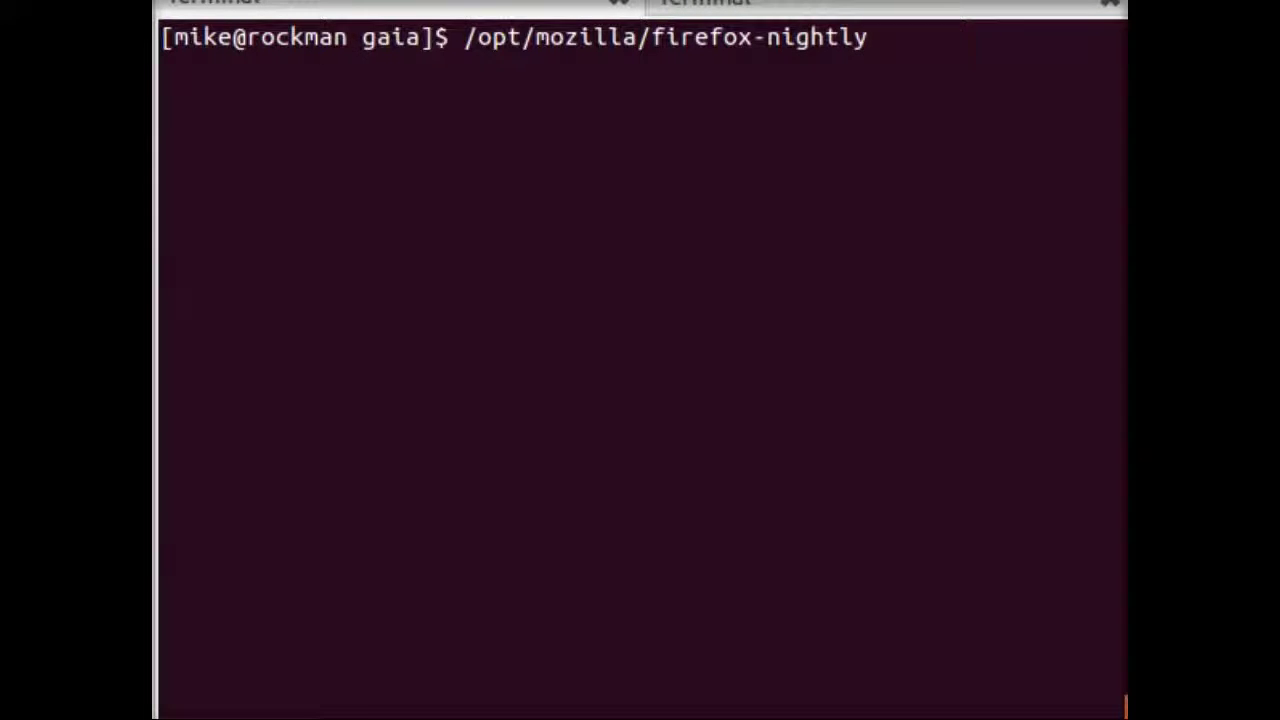
{"action": "type", "text": "/f"}
{"action": "key", "text": "Tab"}
{"action": "type", "text": "-prf"}
{"action": "key", "text": "BackSpace"}
{"action": "type", "text": "ofil"}
{"action": "key", "text": "BackSpace"}
{"action": "key", "text": "BackSpace"}
{"action": "type", "text": "i"}
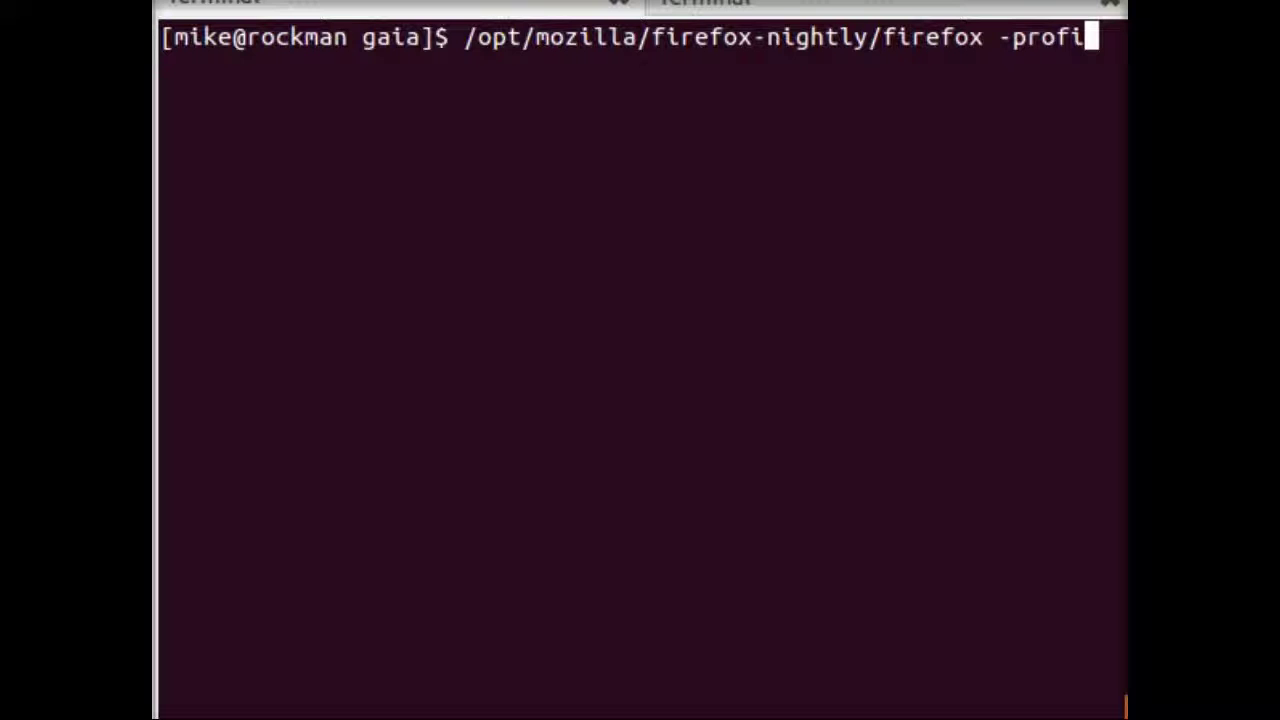
{"action": "type", "text": "le $(pw"}
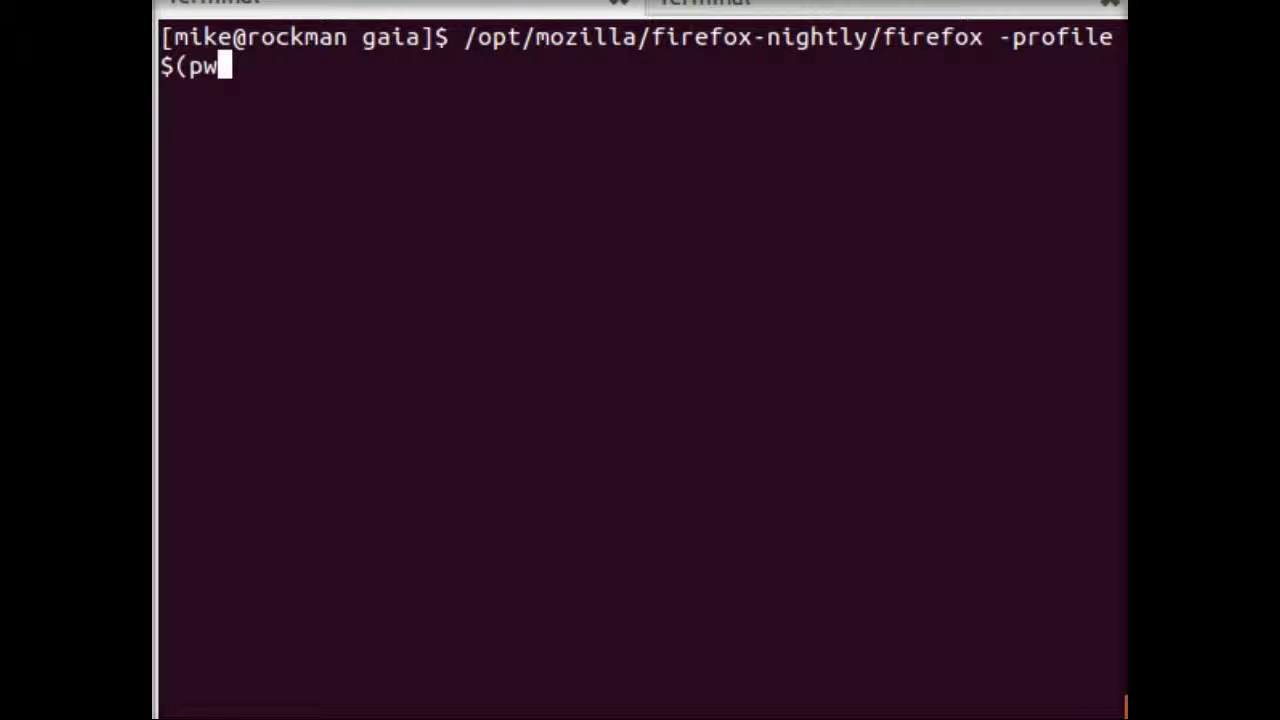
{"action": "type", "text": "d)/profile http://"}
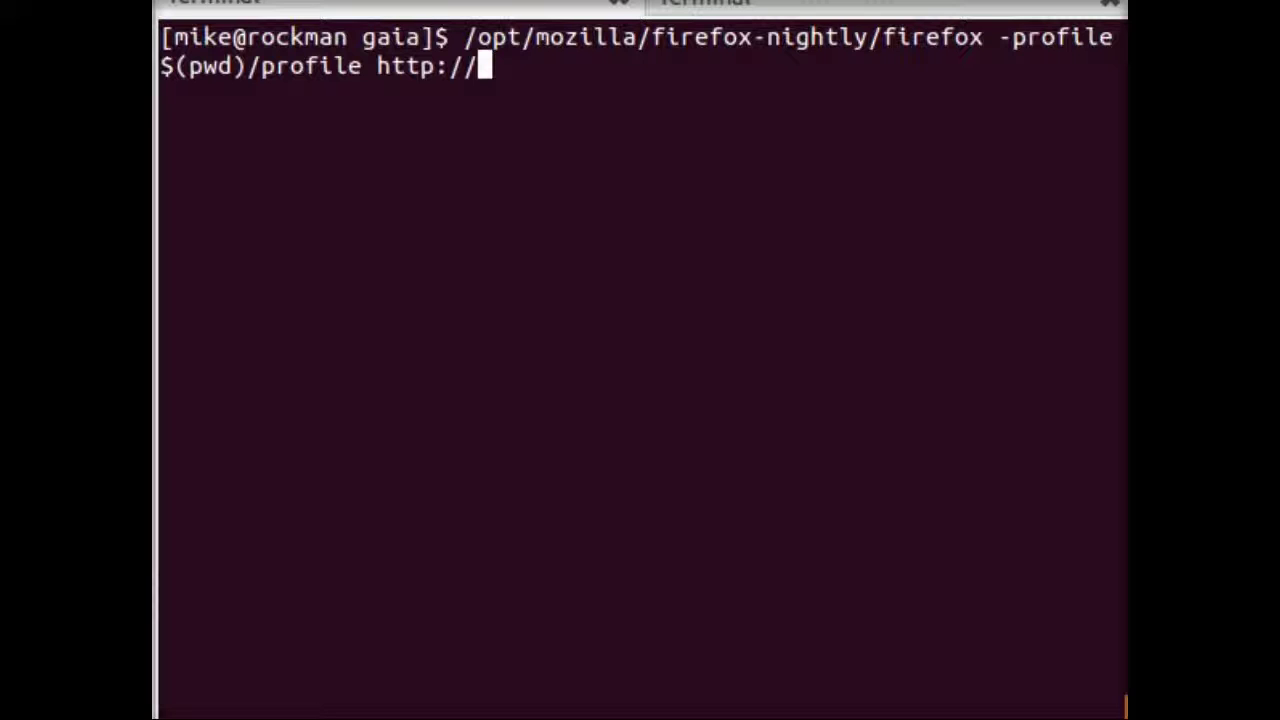
{"action": "type", "text": "sms.gaiam"}
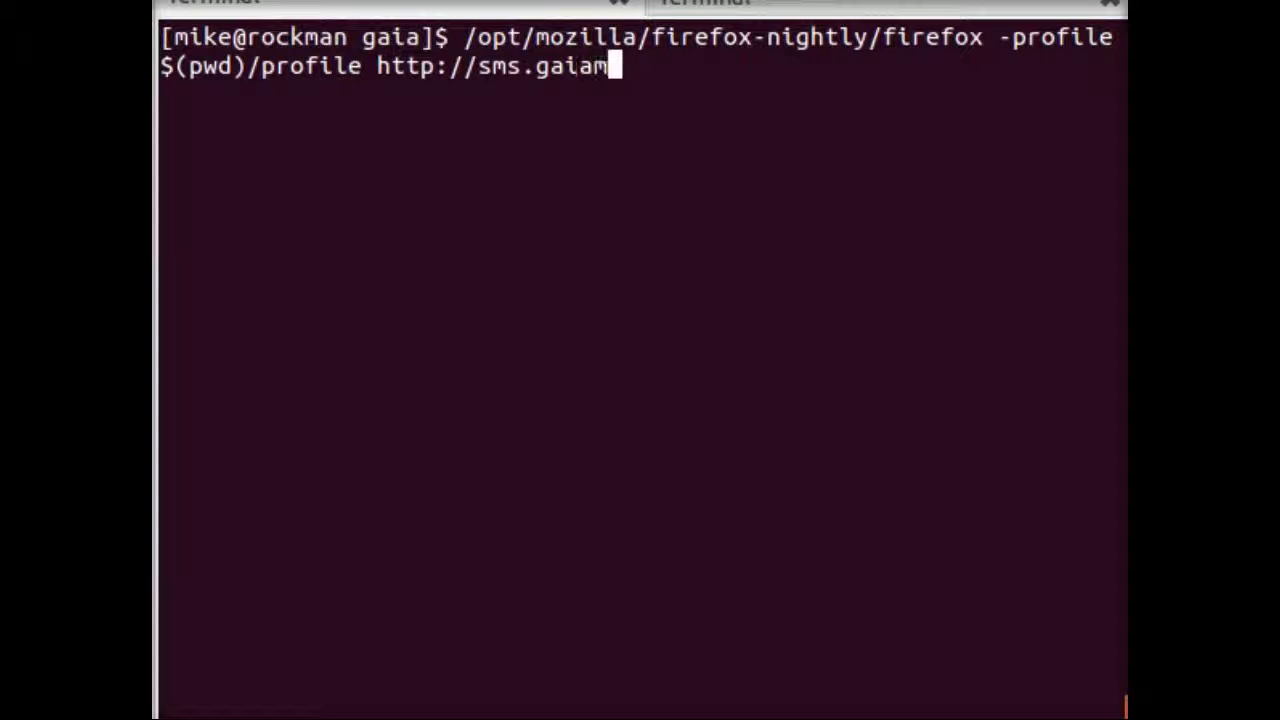
{"action": "type", "text": "obile.org:"}
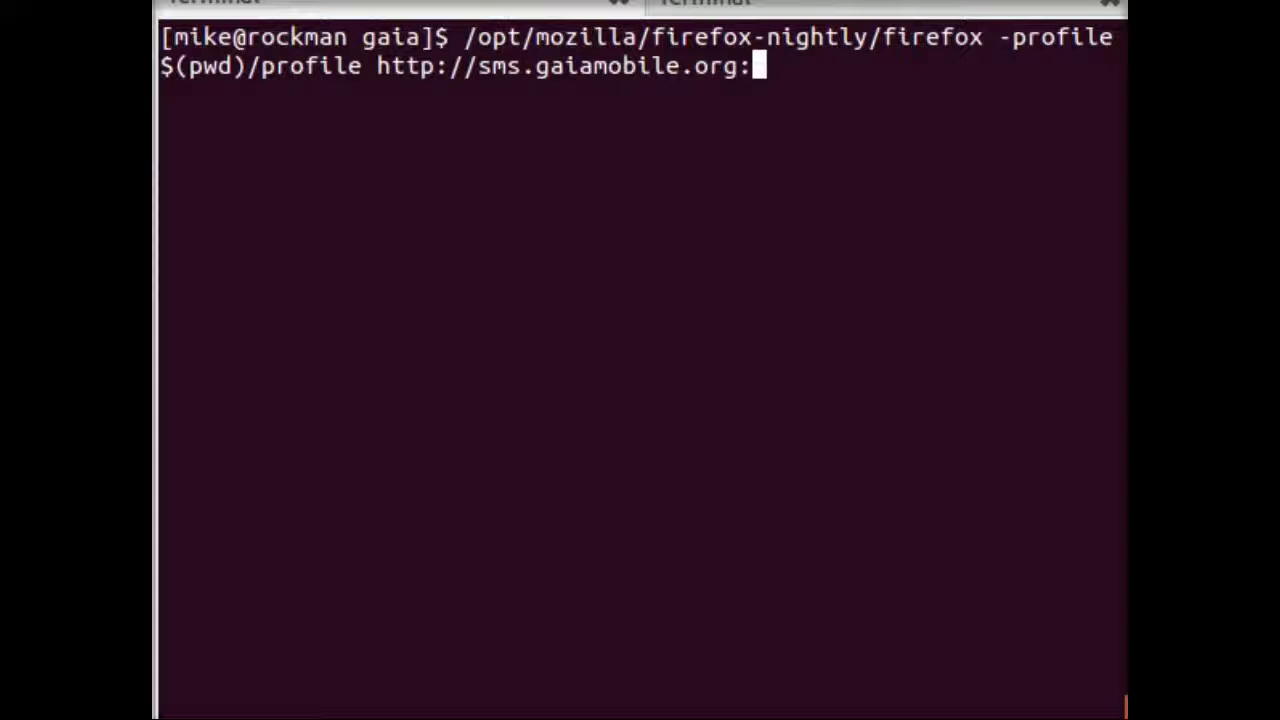
{"action": "type", "text": "8080"}
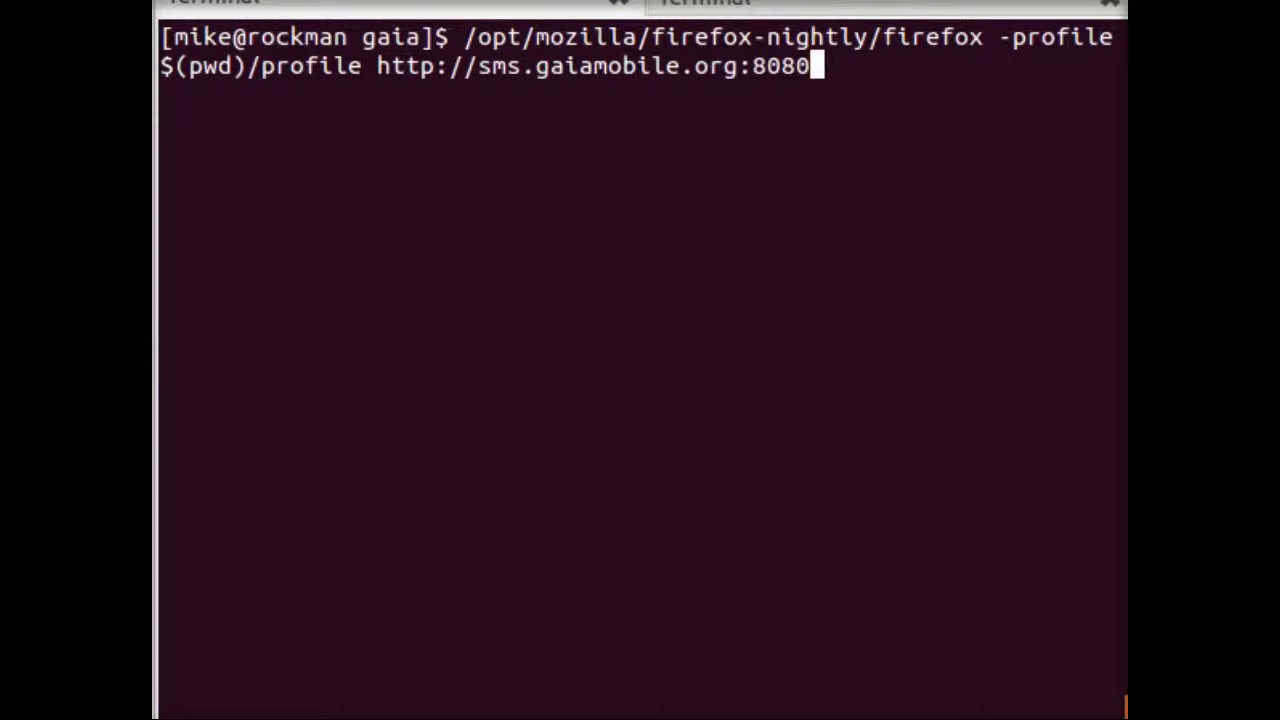
{"action": "key", "text": "Return"}
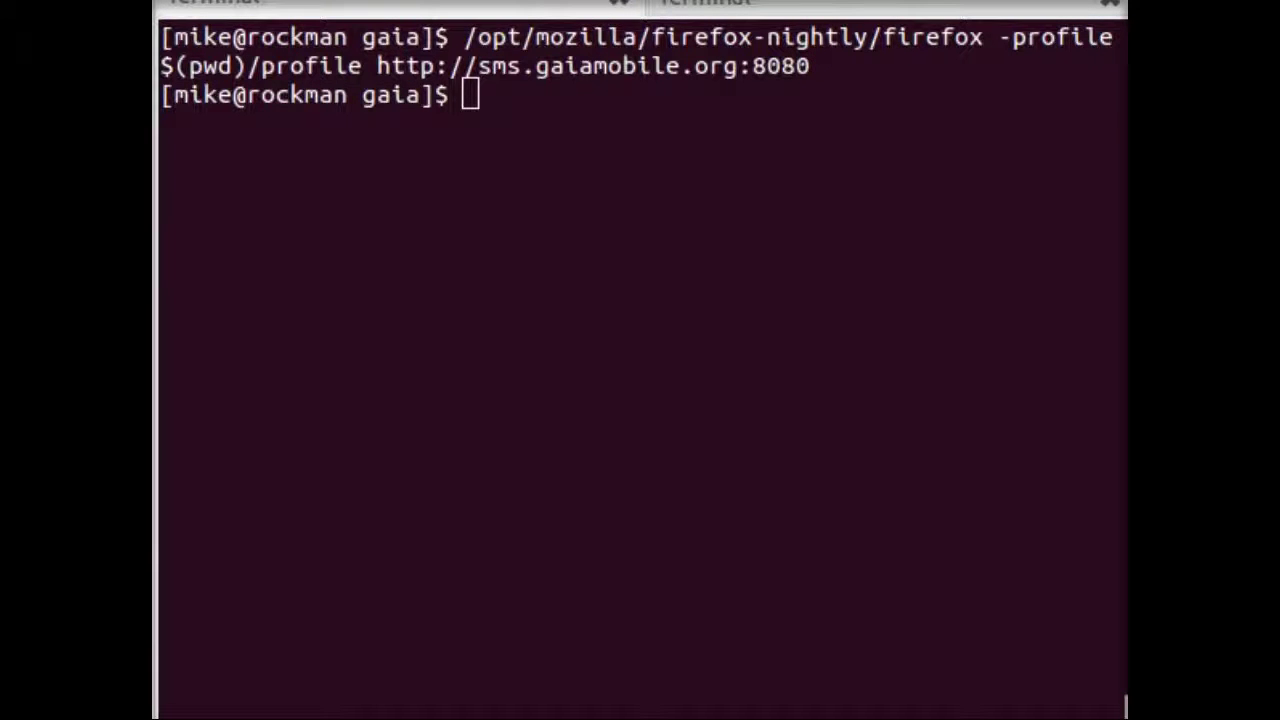
Close the connecting sms.gaiamobile.org:8080 tab and the already running browser window, returning to the terminal
{"action": "left_click_drag", "start_coordinate": [1100, 290], "coordinate": [710, 5]}
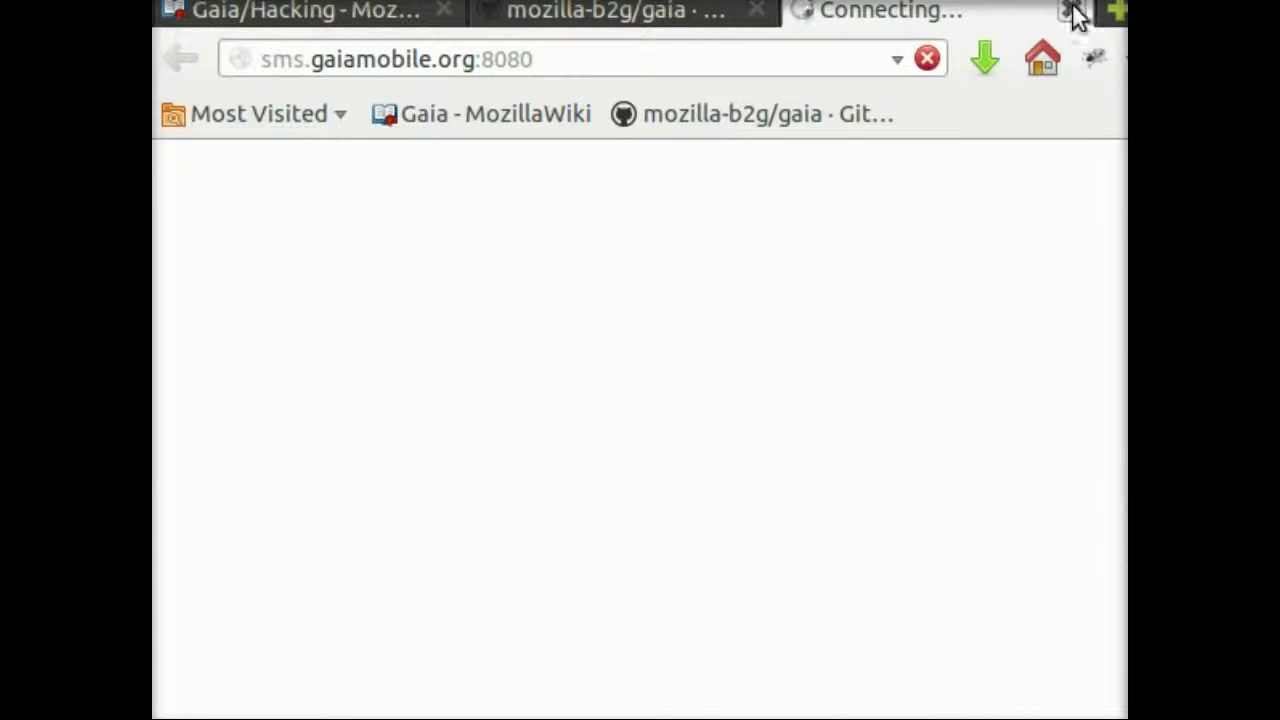
{"action": "left_click", "coordinate": [1068, 28]}
{"action": "left_click", "coordinate": [931, 12]}
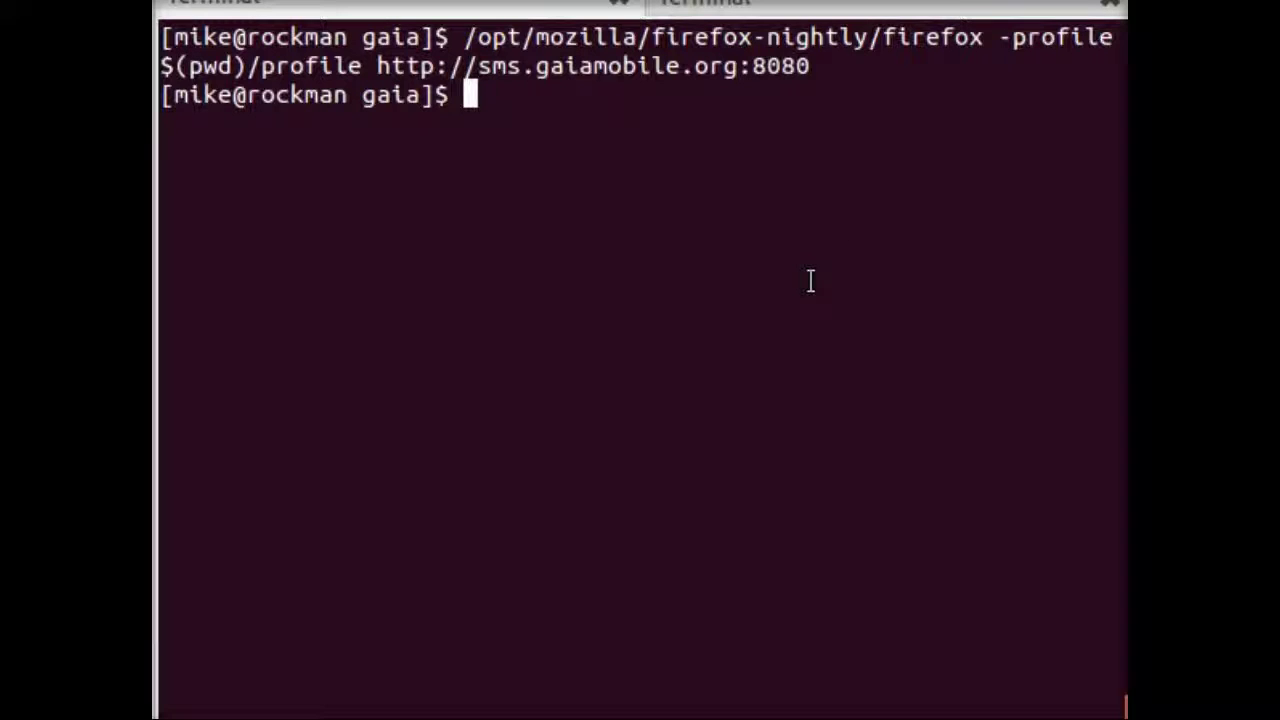
Rerun the same Firefox Nightly command on a cleared terminal and decline the default browser check
{"action": "key", "text": "Up"}
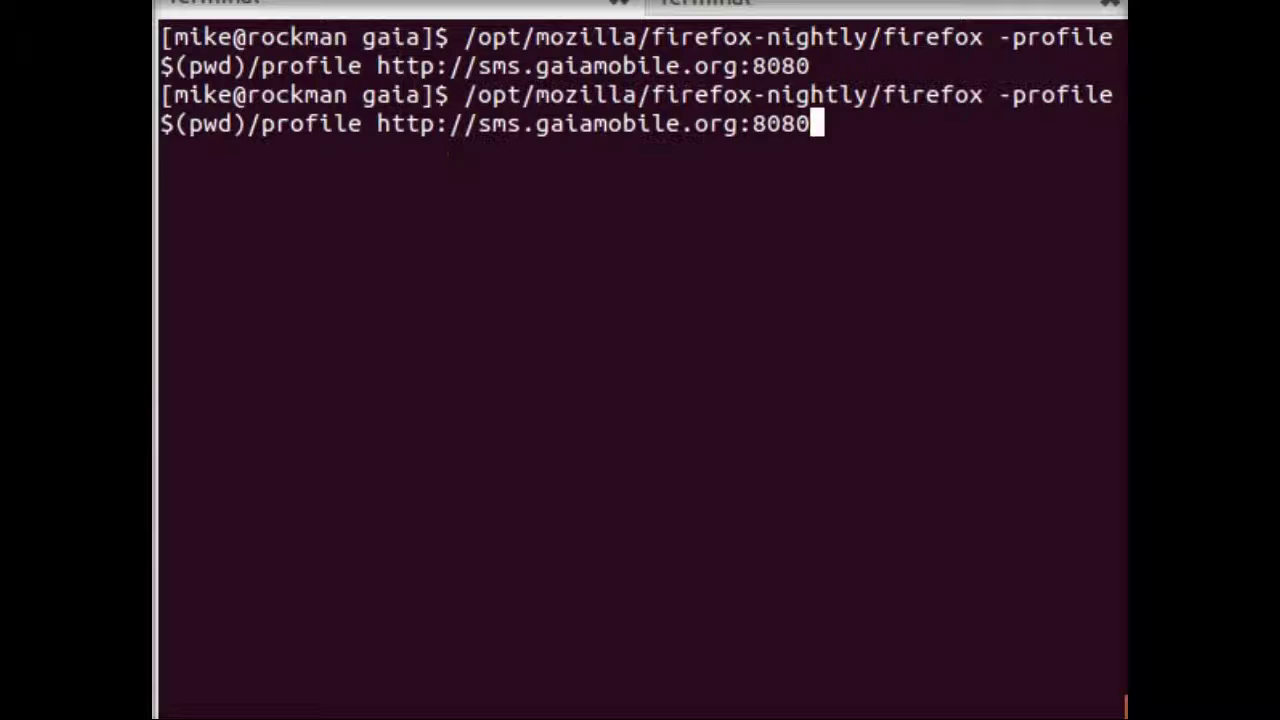
{"action": "key", "text": "ctrl+l"}
{"action": "key", "text": "Return"}
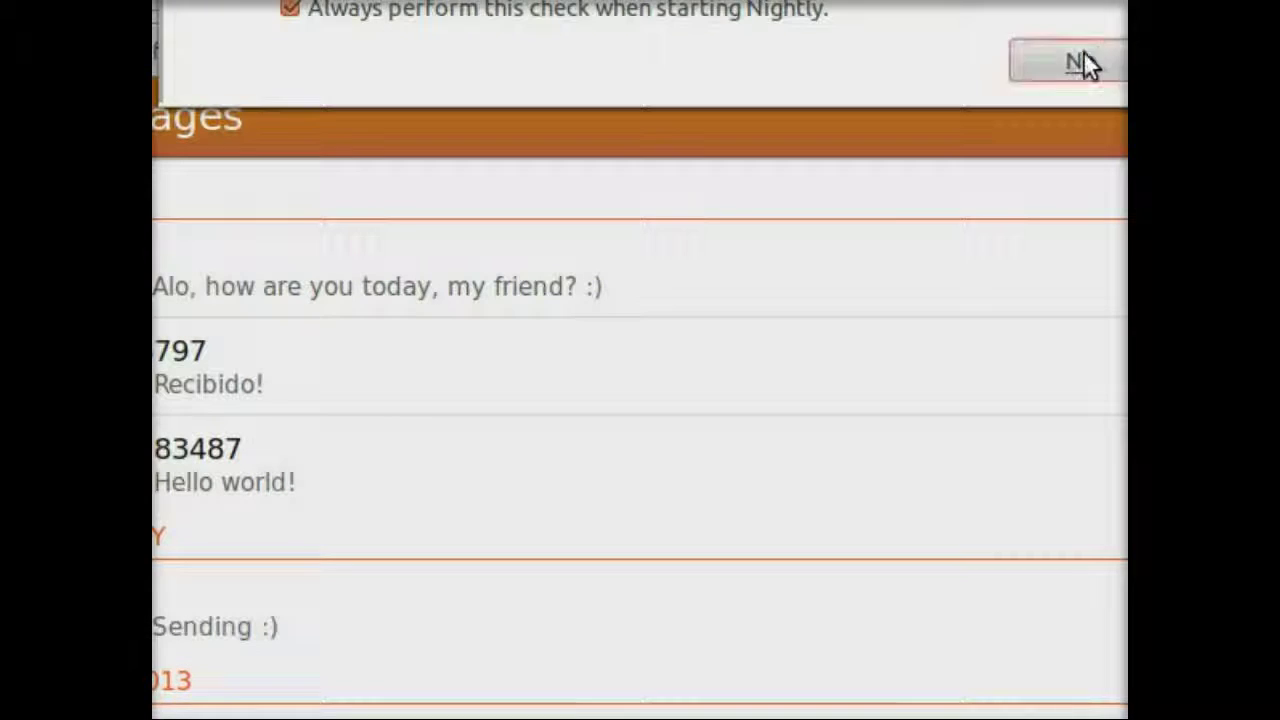
{"action": "left_click", "coordinate": [1080, 63]}
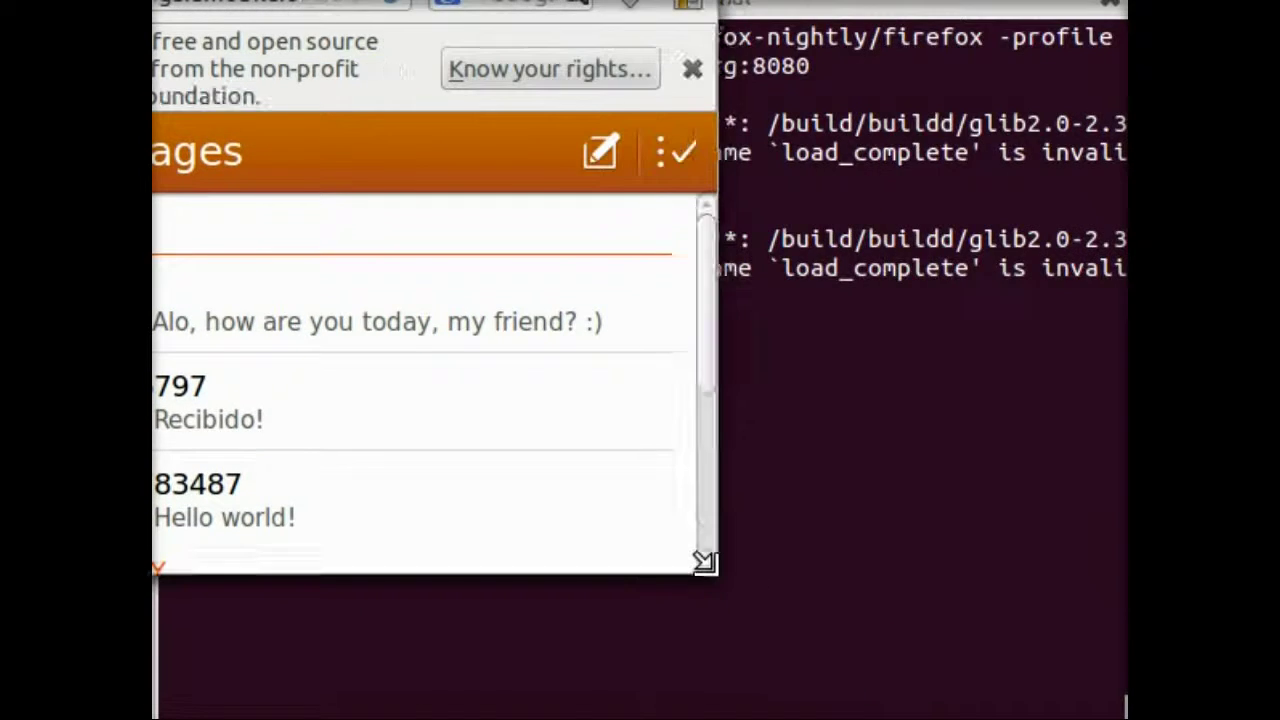
Make the Nightly window taller, dismiss the rights notice and reposition the window to show the Messages app
{"action": "left_click_drag", "start_coordinate": [697, 563], "coordinate": [694, 700]}
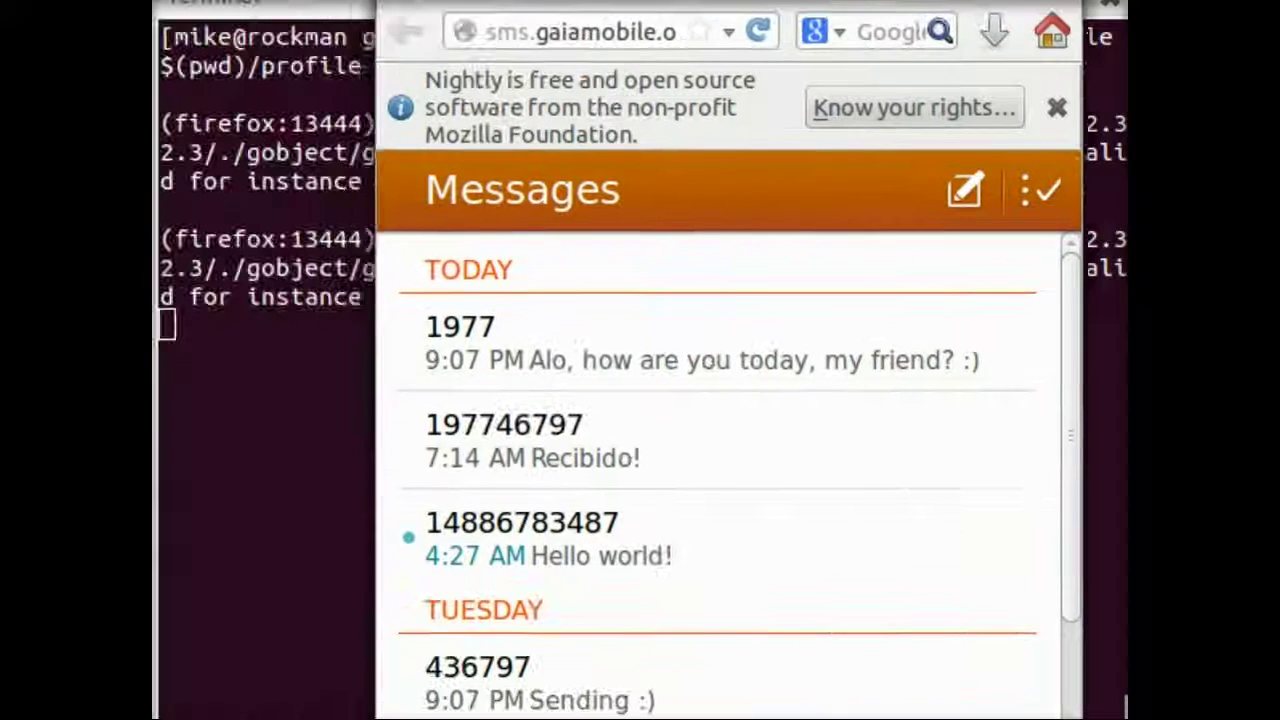
{"action": "left_click", "coordinate": [1045, 113]}
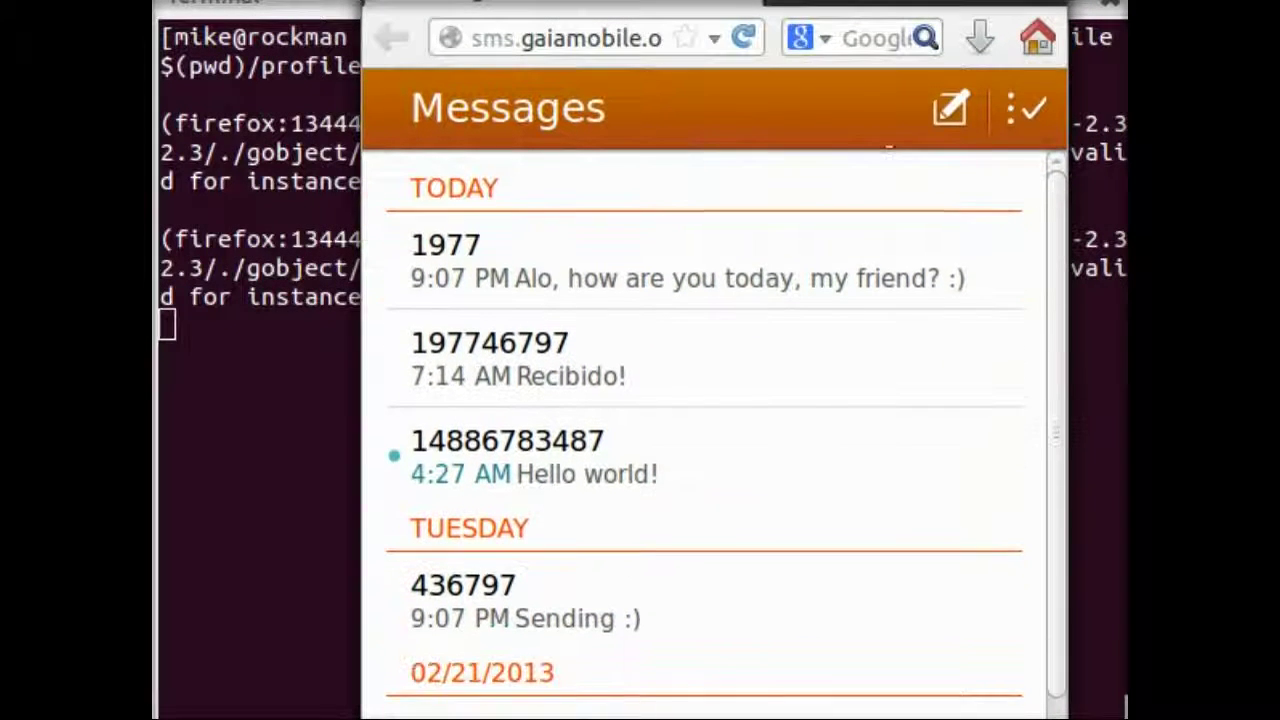
{"action": "left_click_drag", "start_coordinate": [735, 233], "coordinate": [815, 0]}
Open the first conversation in the Messages app and return to the message list
{"action": "left_click", "coordinate": [650, 287]}
{"action": "left_click", "coordinate": [381, 35]}
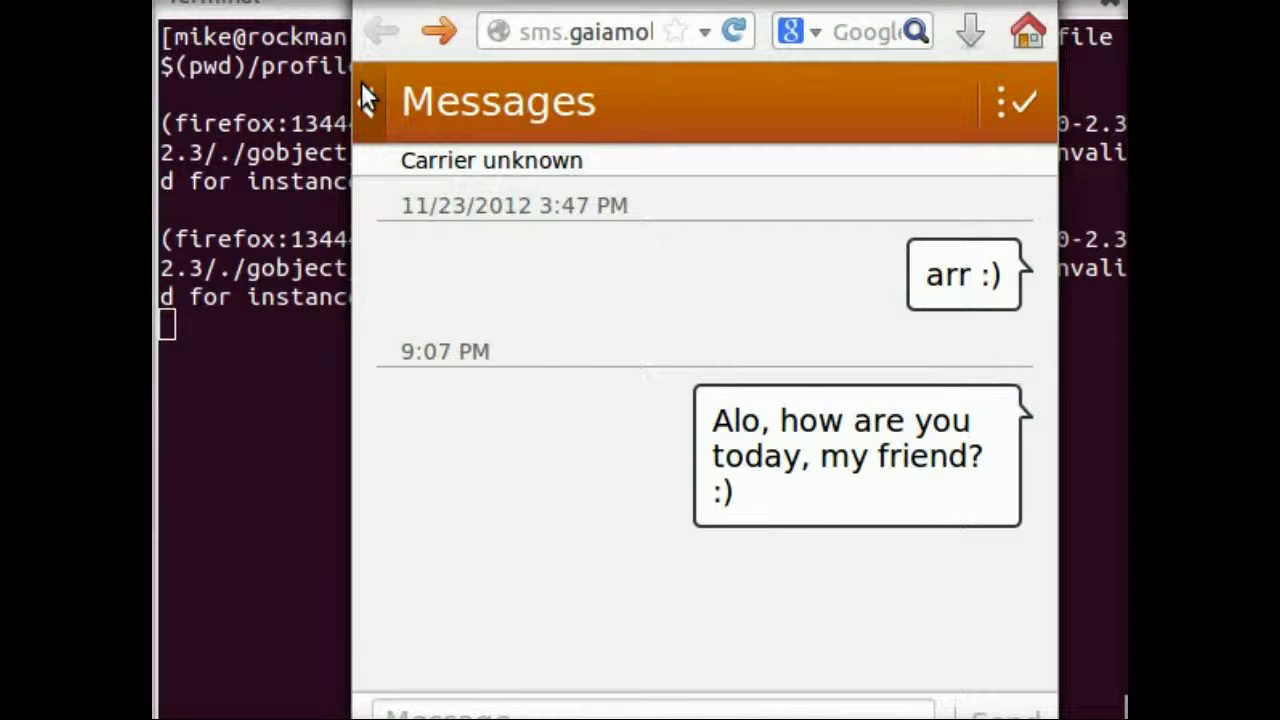
{"action": "left_click", "coordinate": [438, 31]}
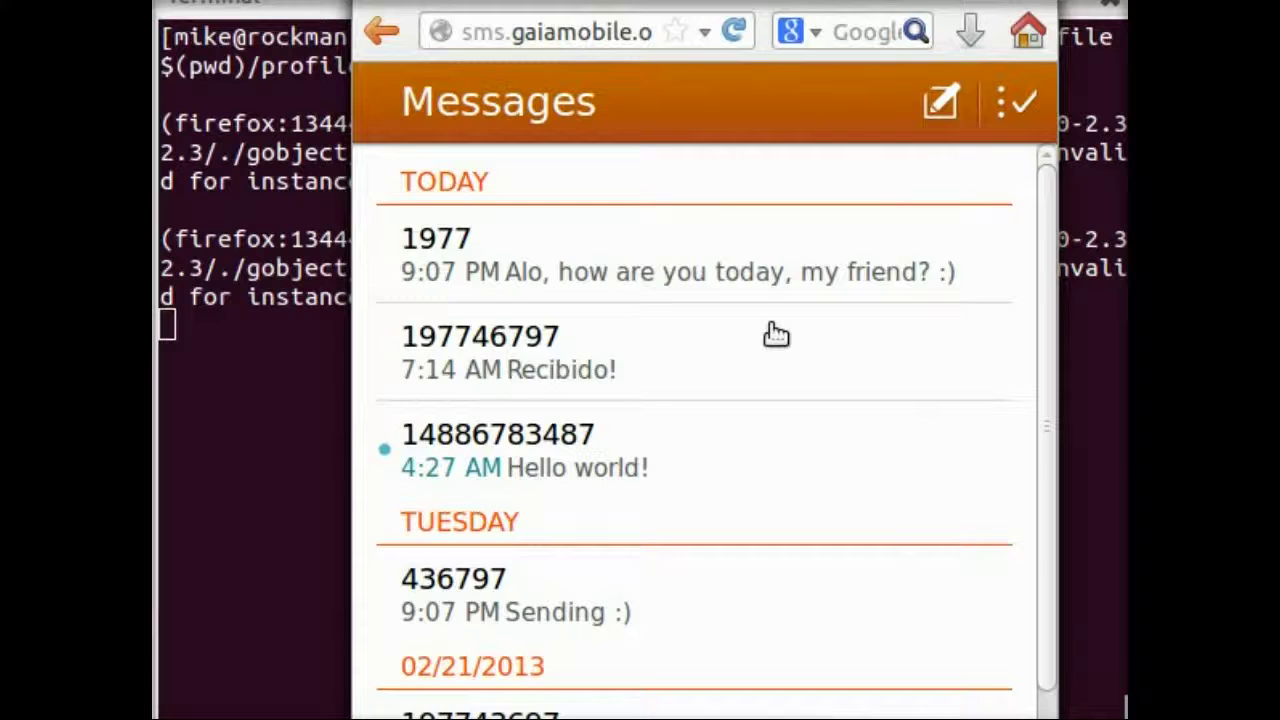
Open the second conversation and examine its send-message button element in an enlarged developer tools Inspector
{"action": "left_click", "coordinate": [776, 334]}
{"action": "key", "text": "ctrl+shift+i"}
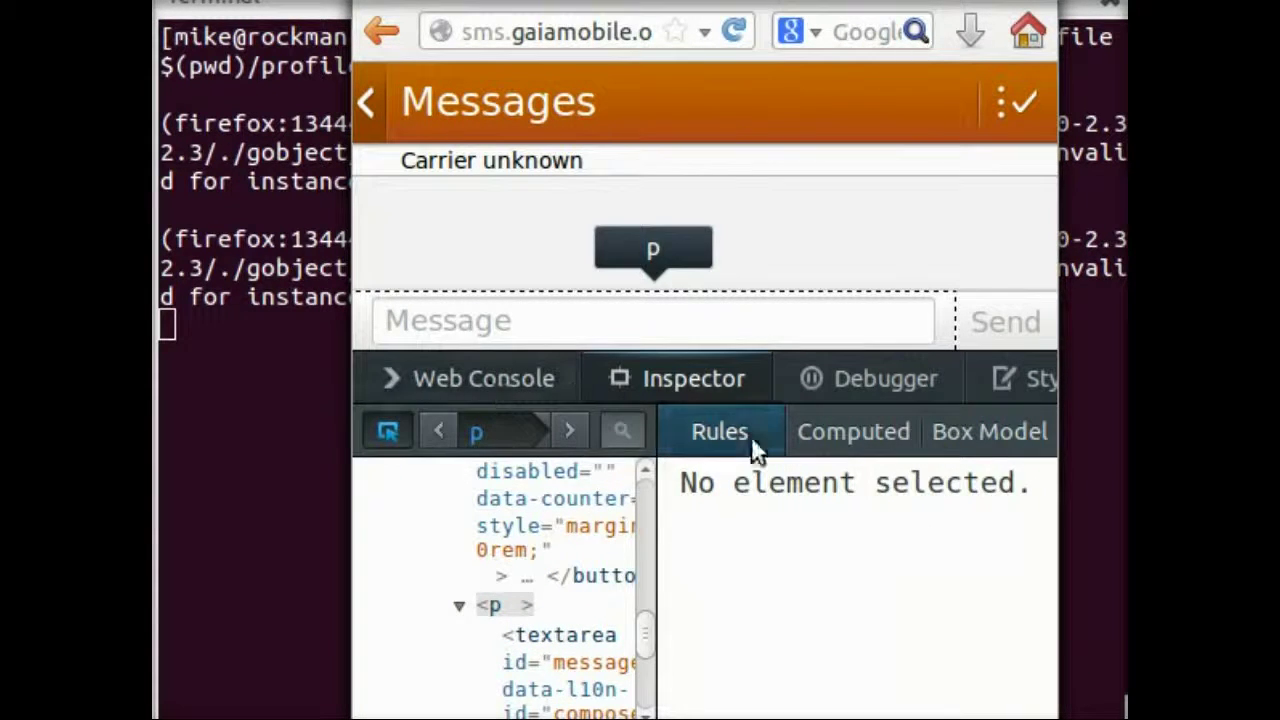
{"action": "scroll", "coordinate": [650, 528], "scroll_direction": "up", "scroll_amount": 3}
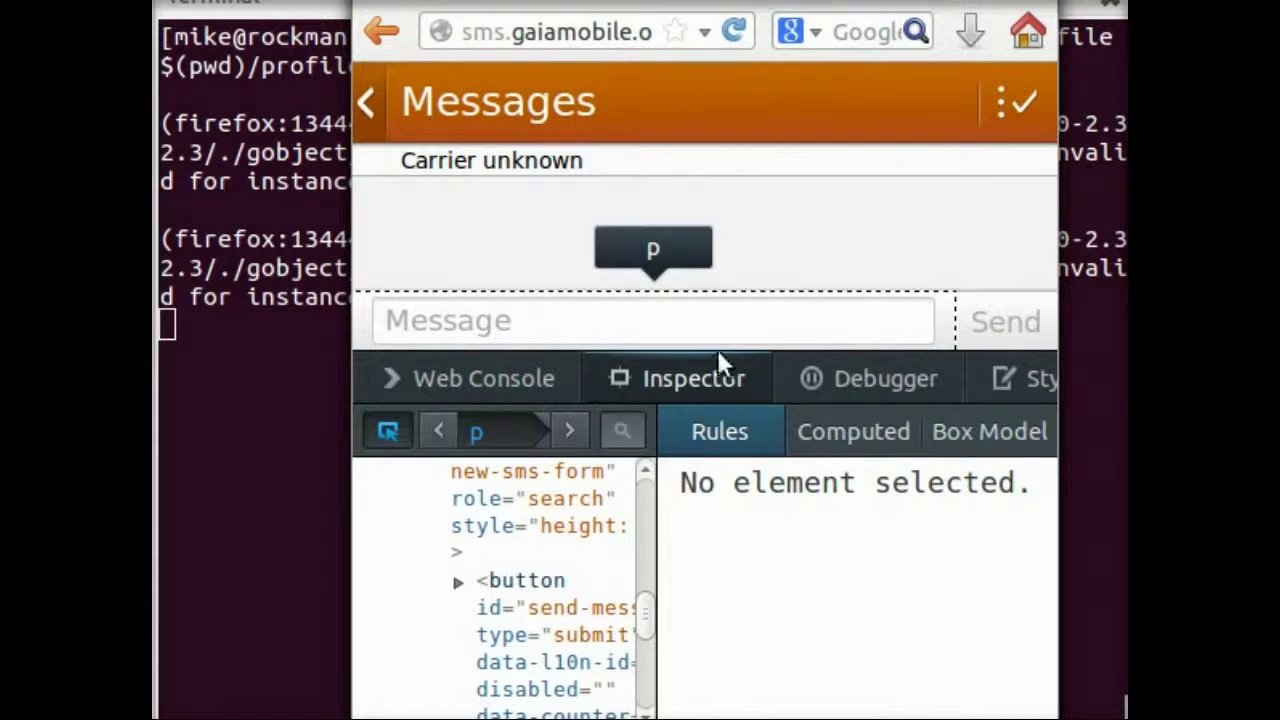
{"action": "left_click_drag", "start_coordinate": [720, 352], "coordinate": [734, 177]}
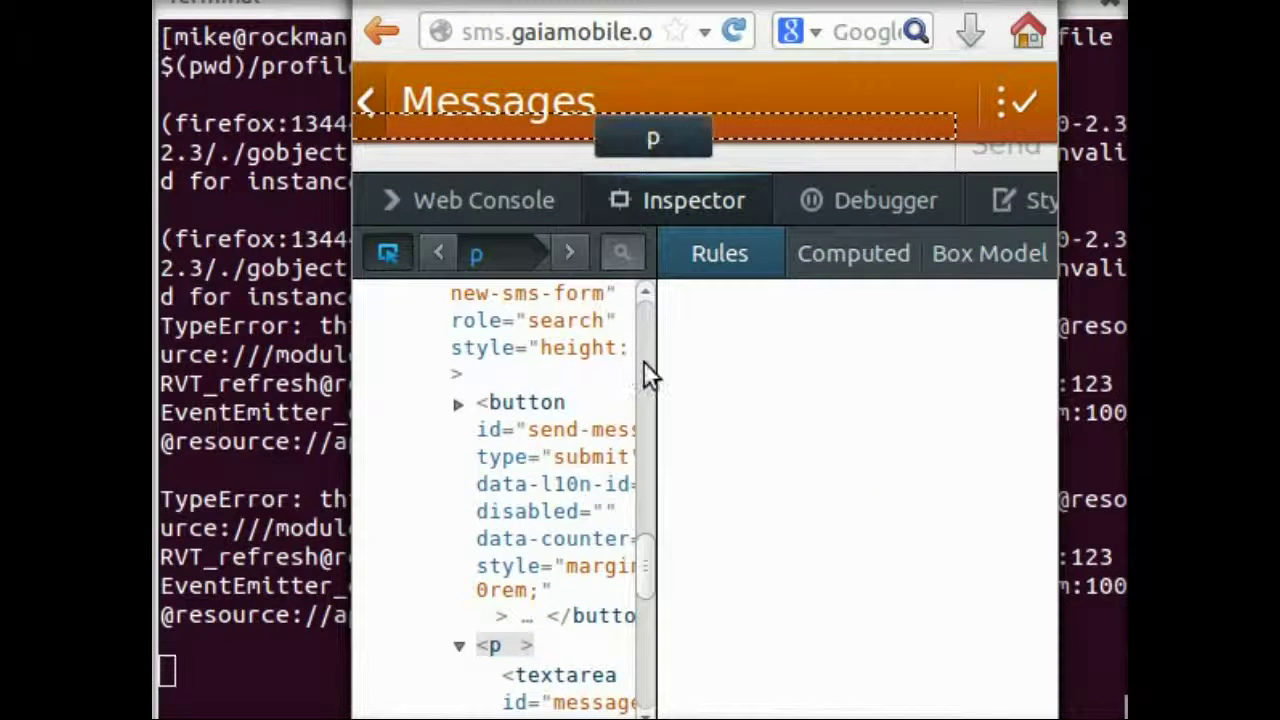
{"action": "left_click", "coordinate": [546, 428]}
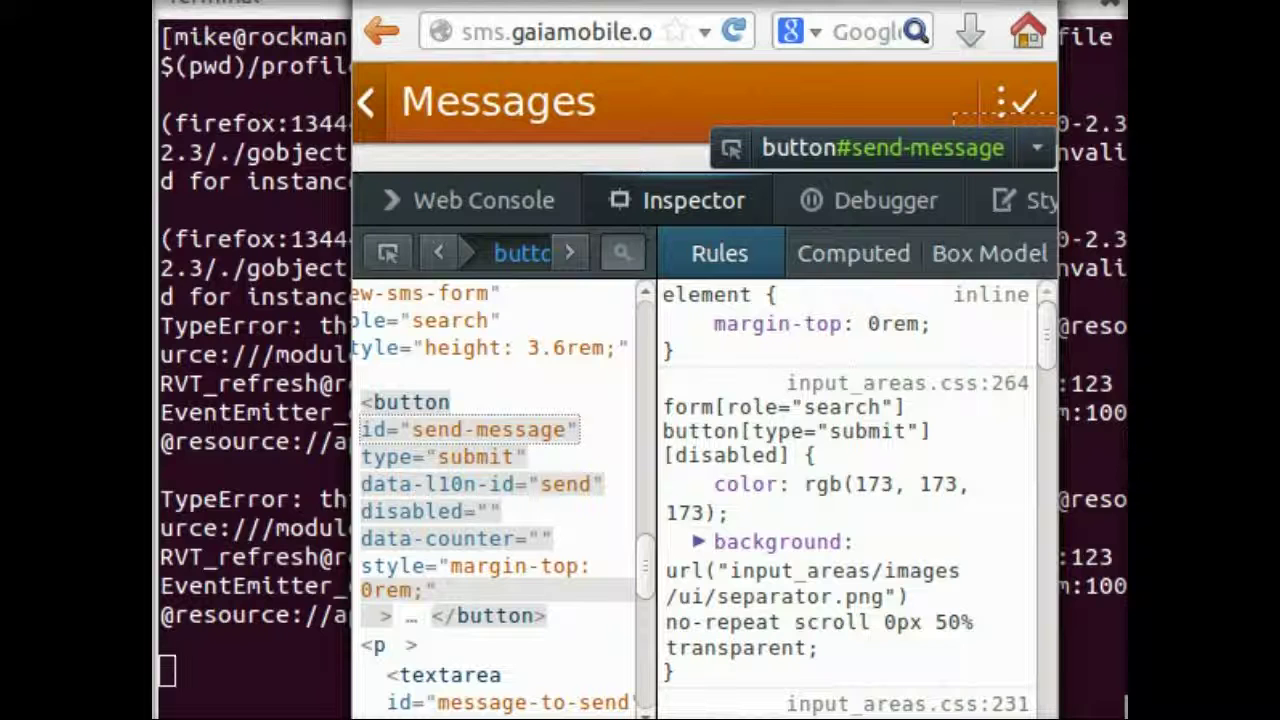
Quit Firefox Nightly, clear the terminal and list the contents of the apps/ directory
{"action": "key", "text": "ctrl+q"}
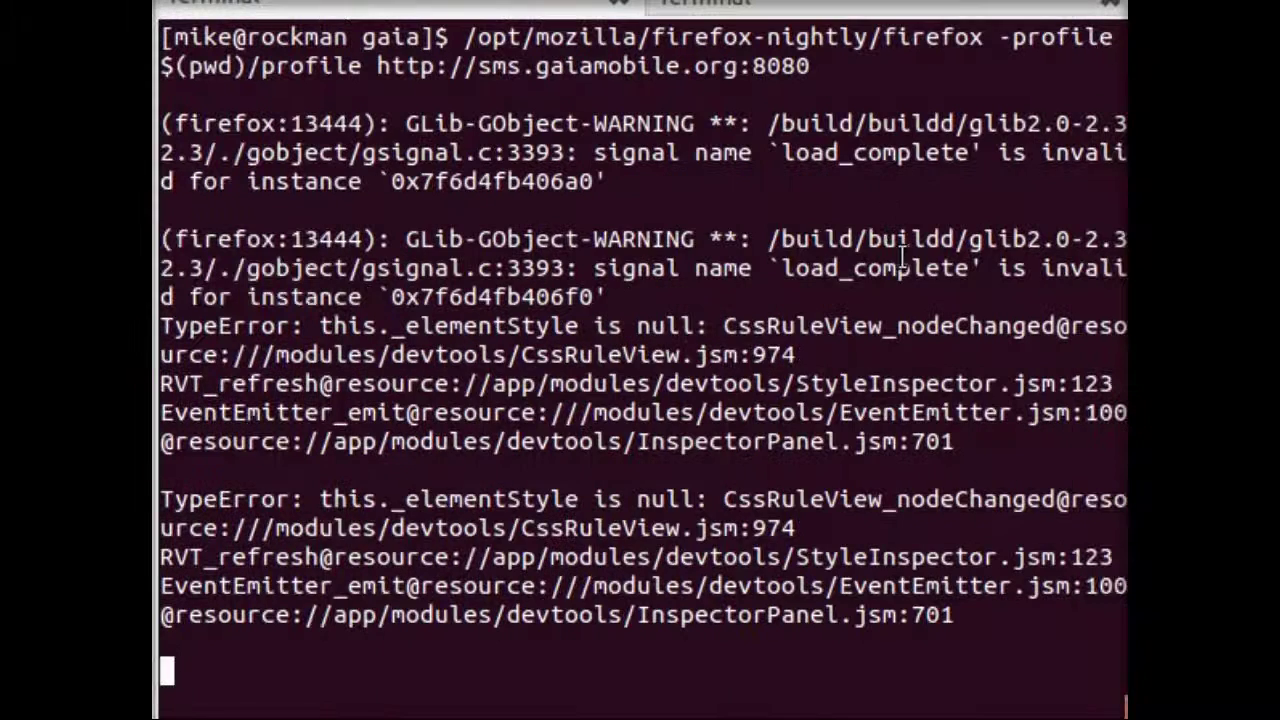
{"action": "key", "text": "ctrl+l"}
{"action": "type", "text": "ls apps/"}
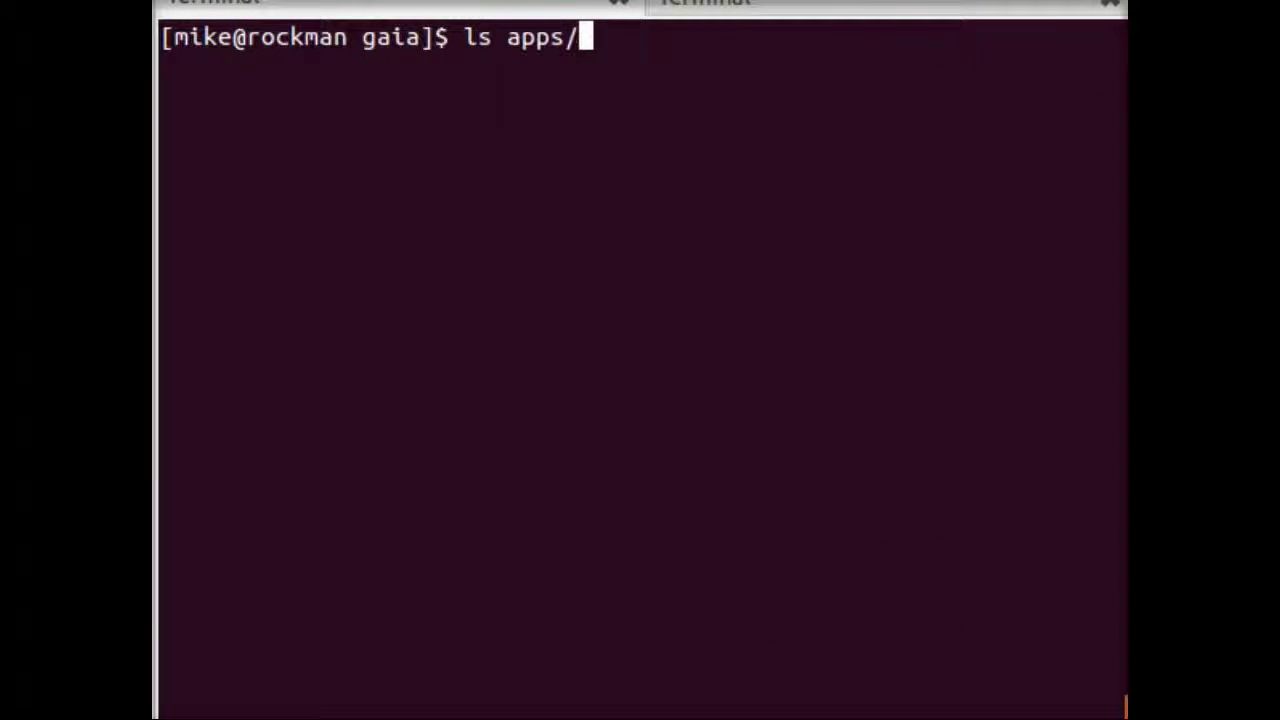
{"action": "key", "text": "Return"}
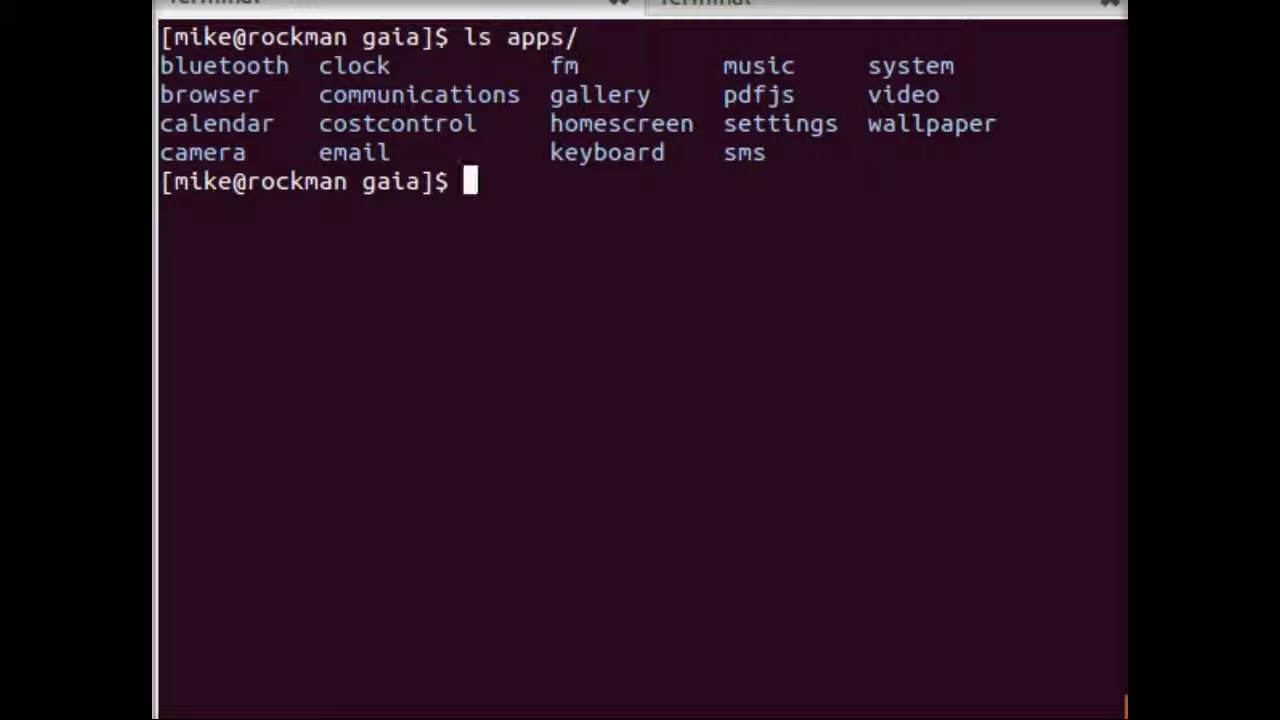
Clear the terminal and try to start the test agent server in the background with make test-agent-server &
{"action": "key", "text": "ctrl+l"}
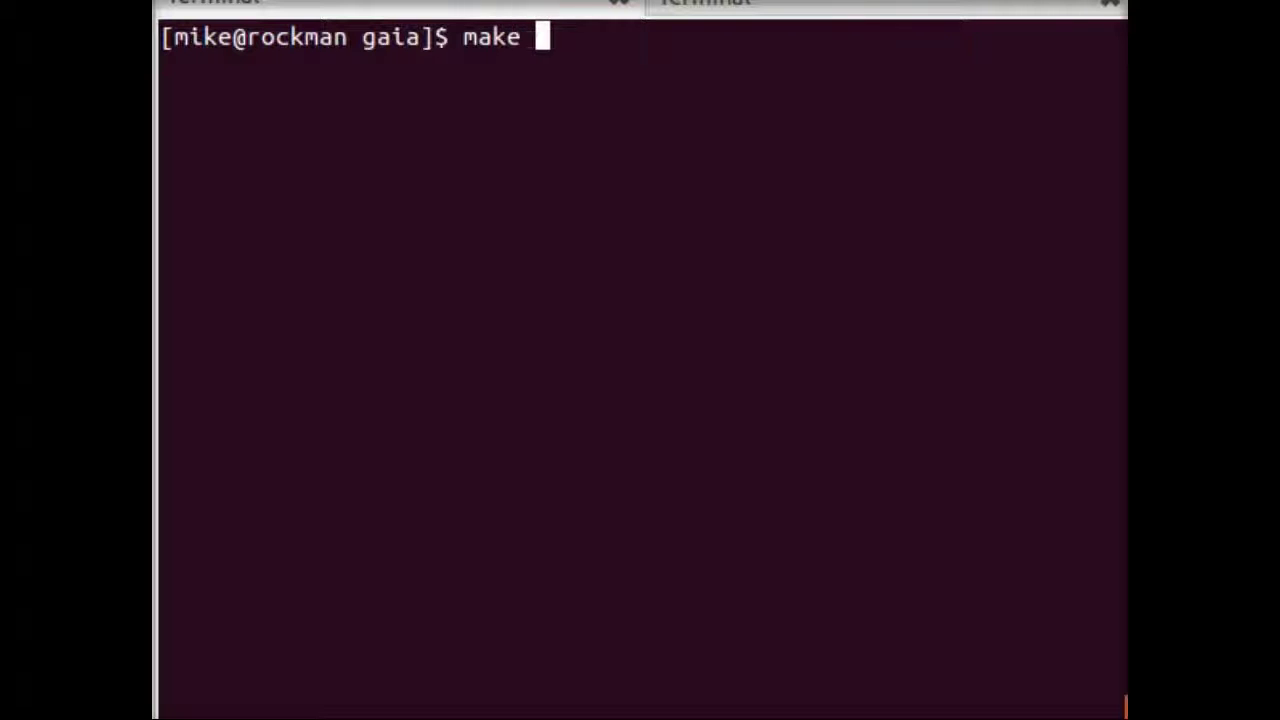
{"action": "type", "text": "t"}
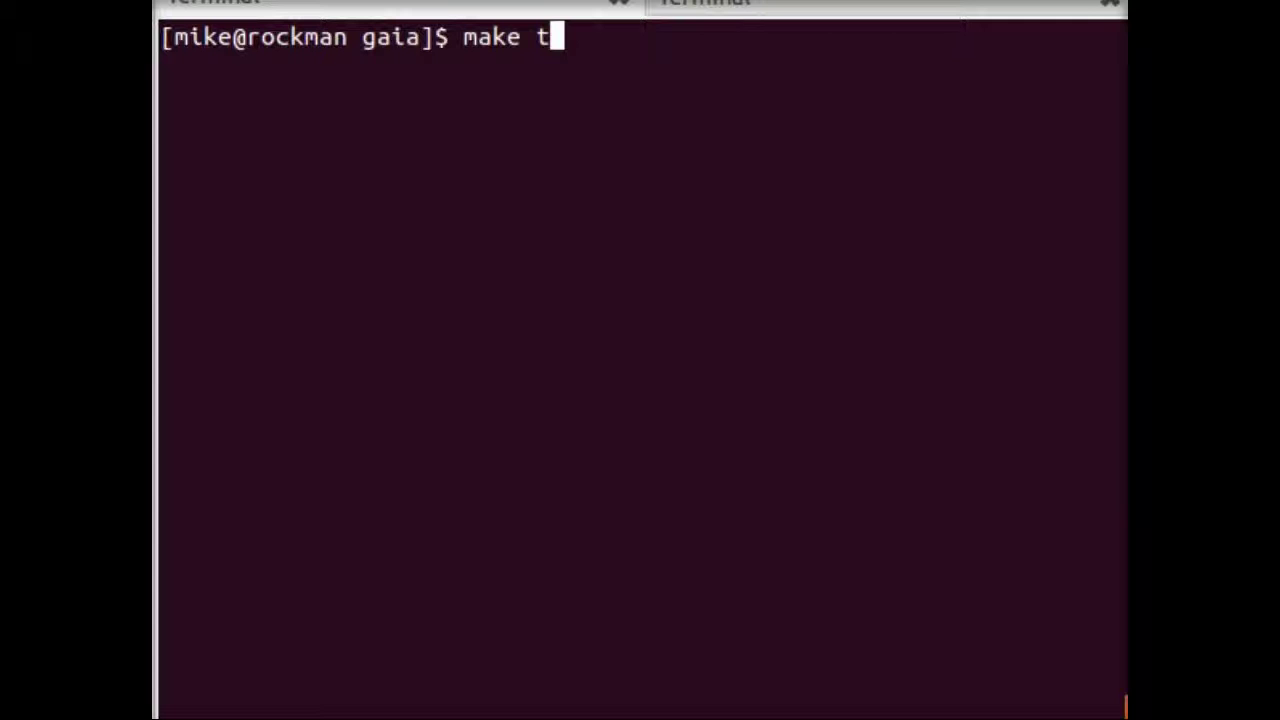
{"action": "type", "text": "est-"}
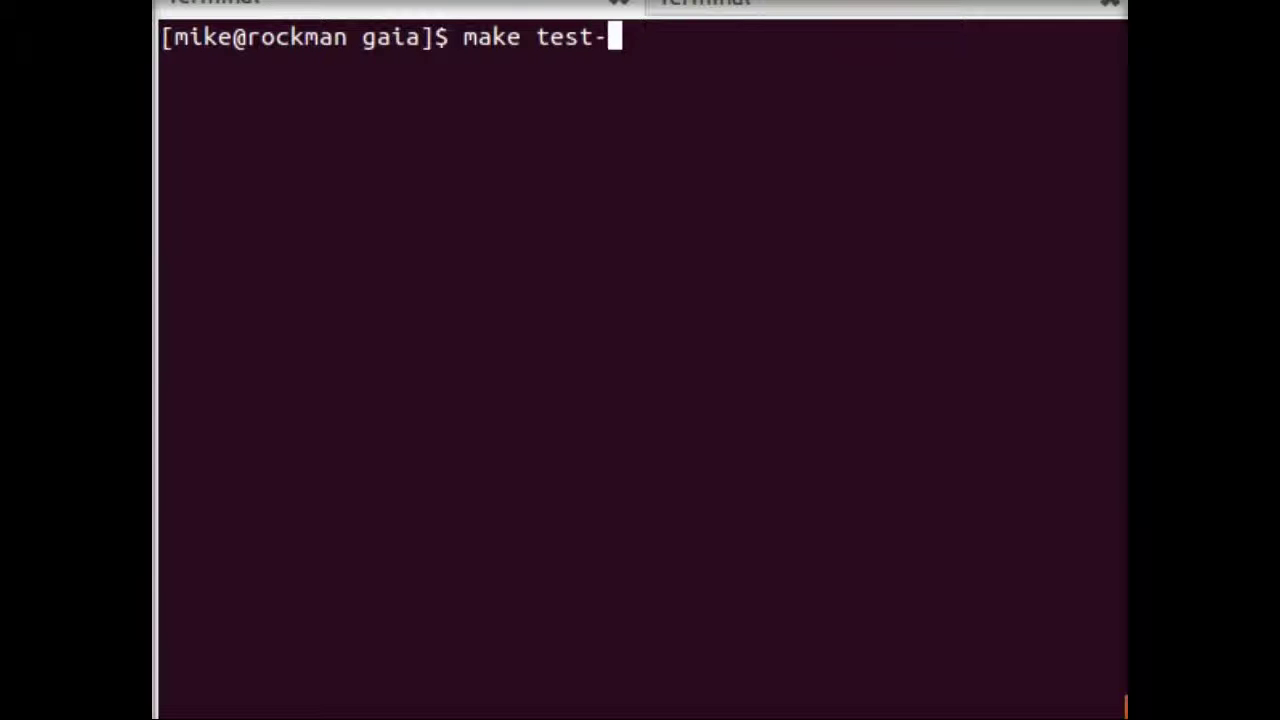
{"action": "type", "text": "agent-server &"}
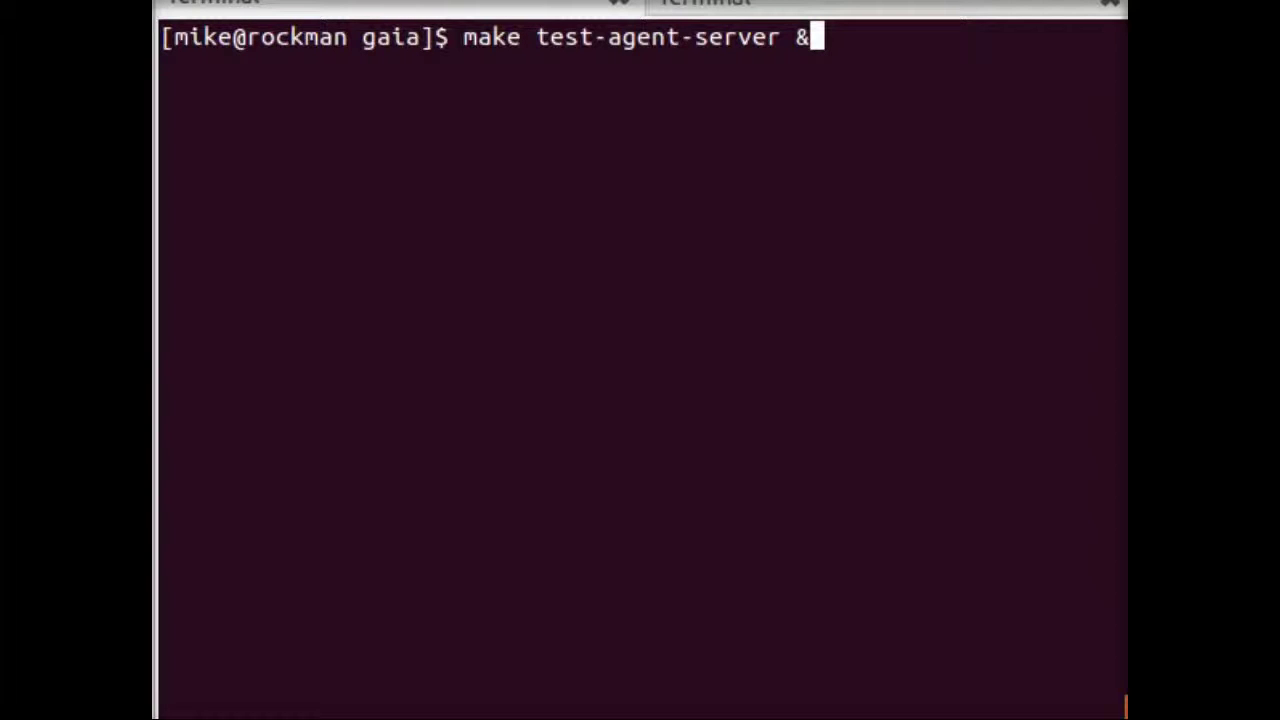
{"action": "key", "text": "Return"}
{"action": "type", "text": "cd tools/test-agent/ && npm install ."}
{"action": "key", "text": "Return"}
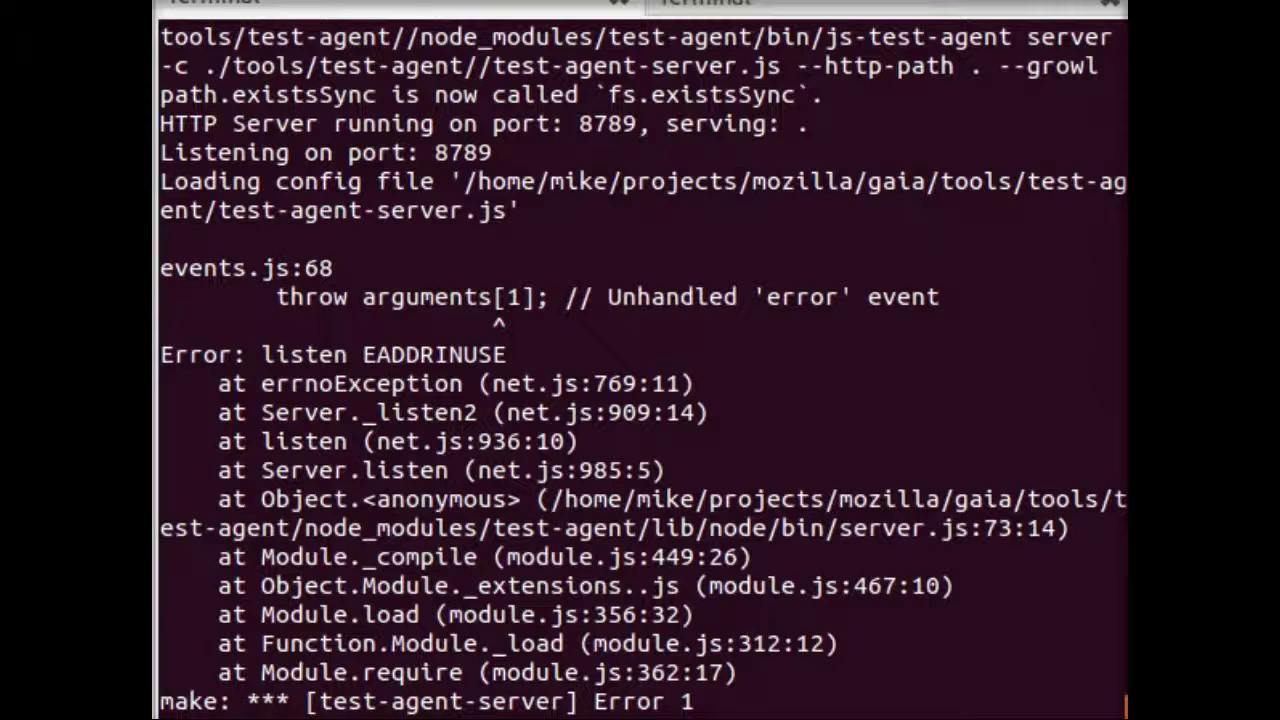
Retry make test-agent-server & in a cleared terminal
{"action": "key", "text": "ctrl+l"}
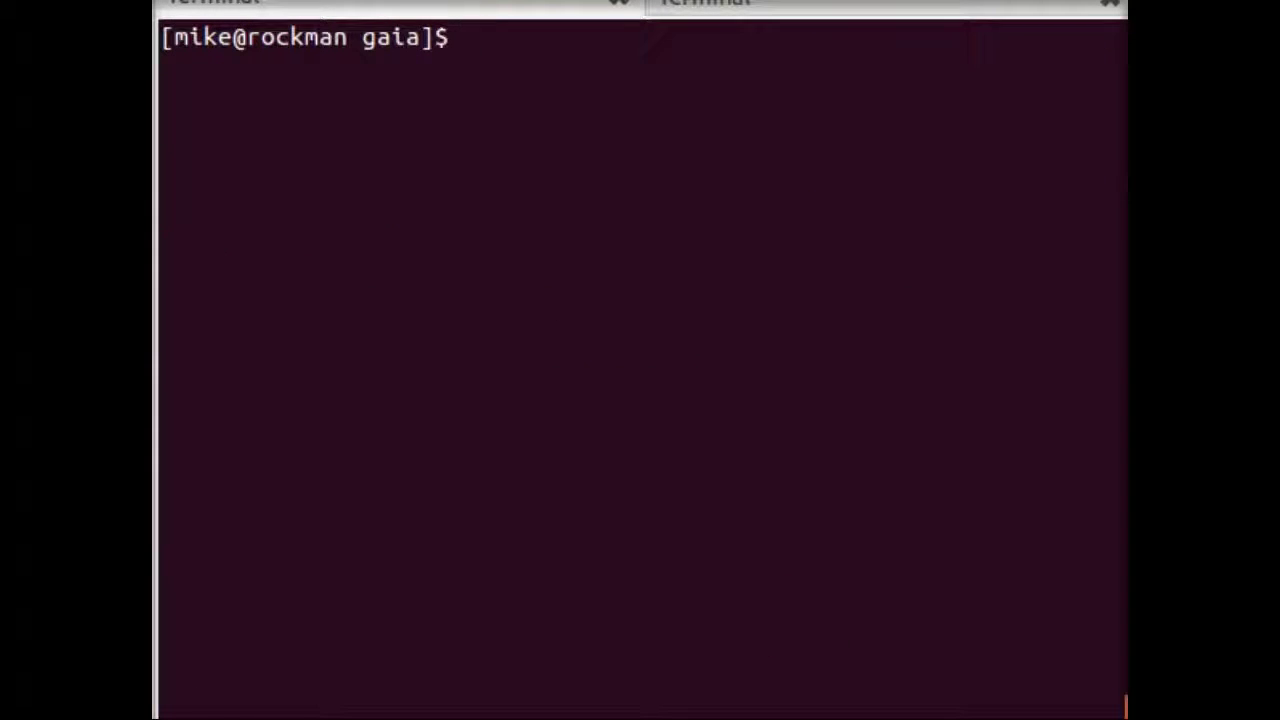
{"action": "type", "text": "make test-agent-server &"}
{"action": "key", "text": "Return"}
{"action": "type", "text": "cd tools/test-agent/ && npm install ."}
{"action": "key", "text": "Return"}
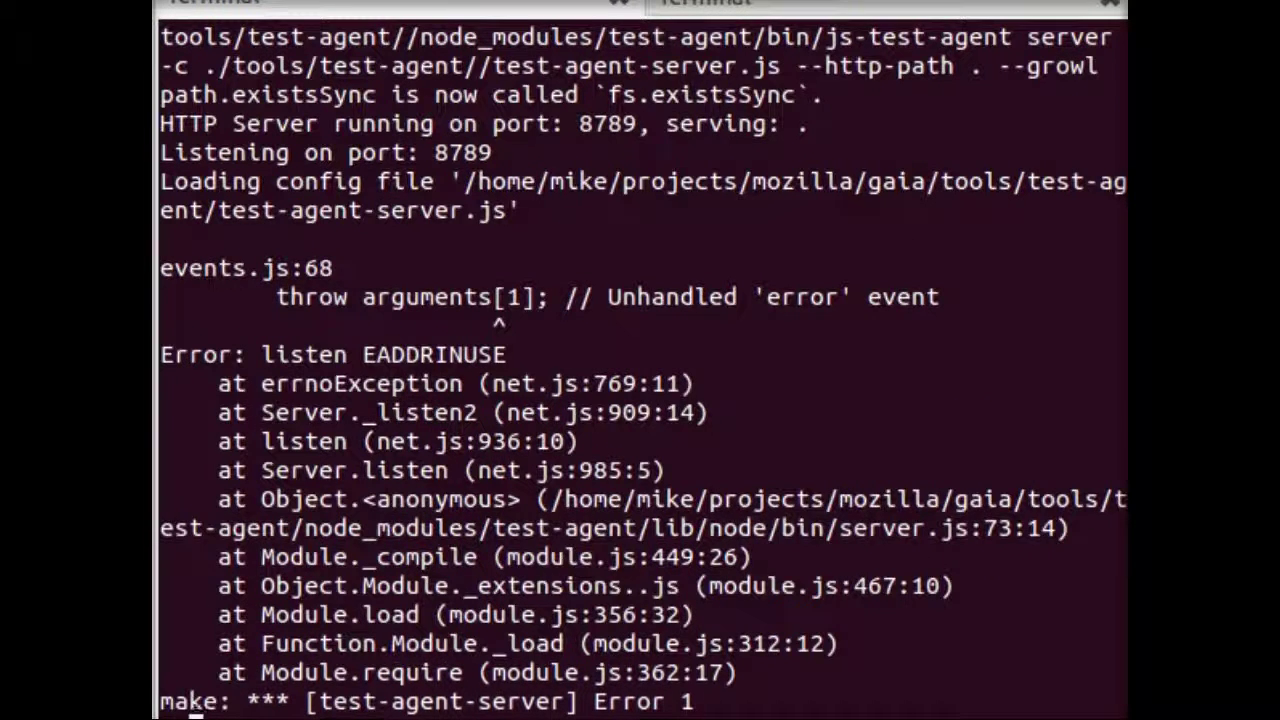
Bring the existing test-agent-server job forward with fg, interrupt it, and restart it in the background with make test-agent-server &
{"action": "type", "text": "fg"}
{"action": "key", "text": "Return"}
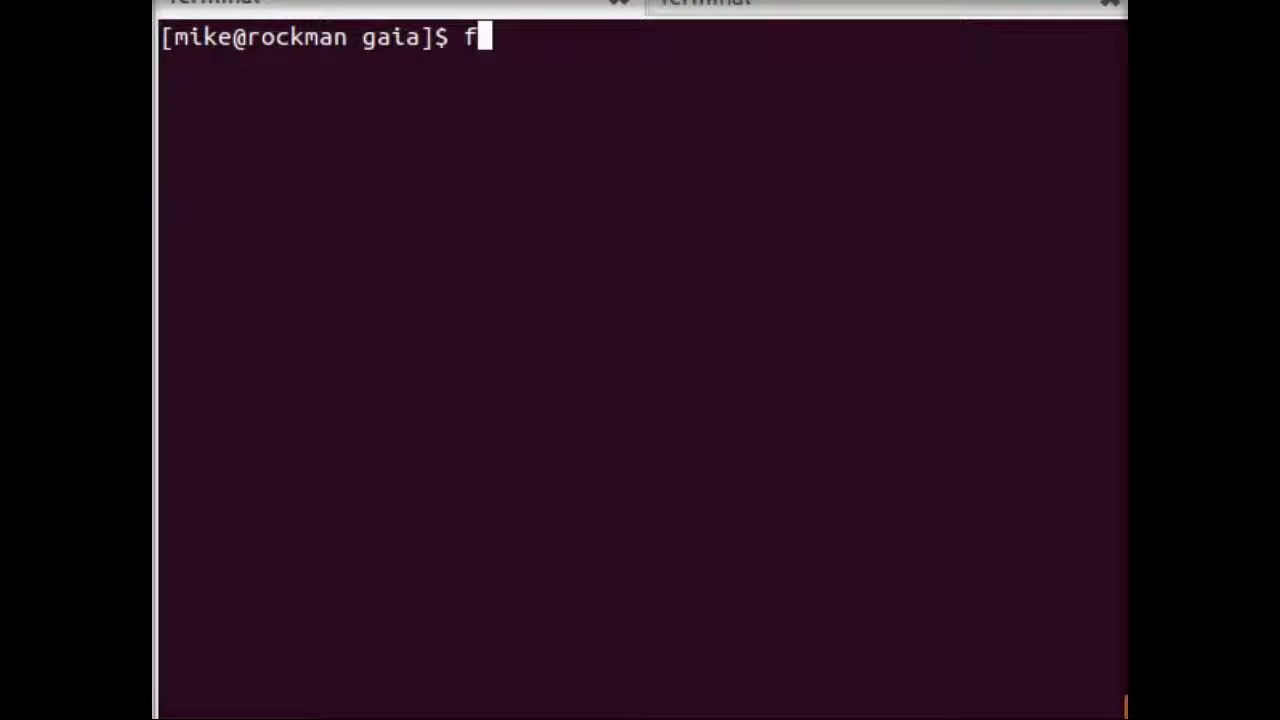
{"action": "type", "text": "g"}
{"action": "key", "text": "Return"}
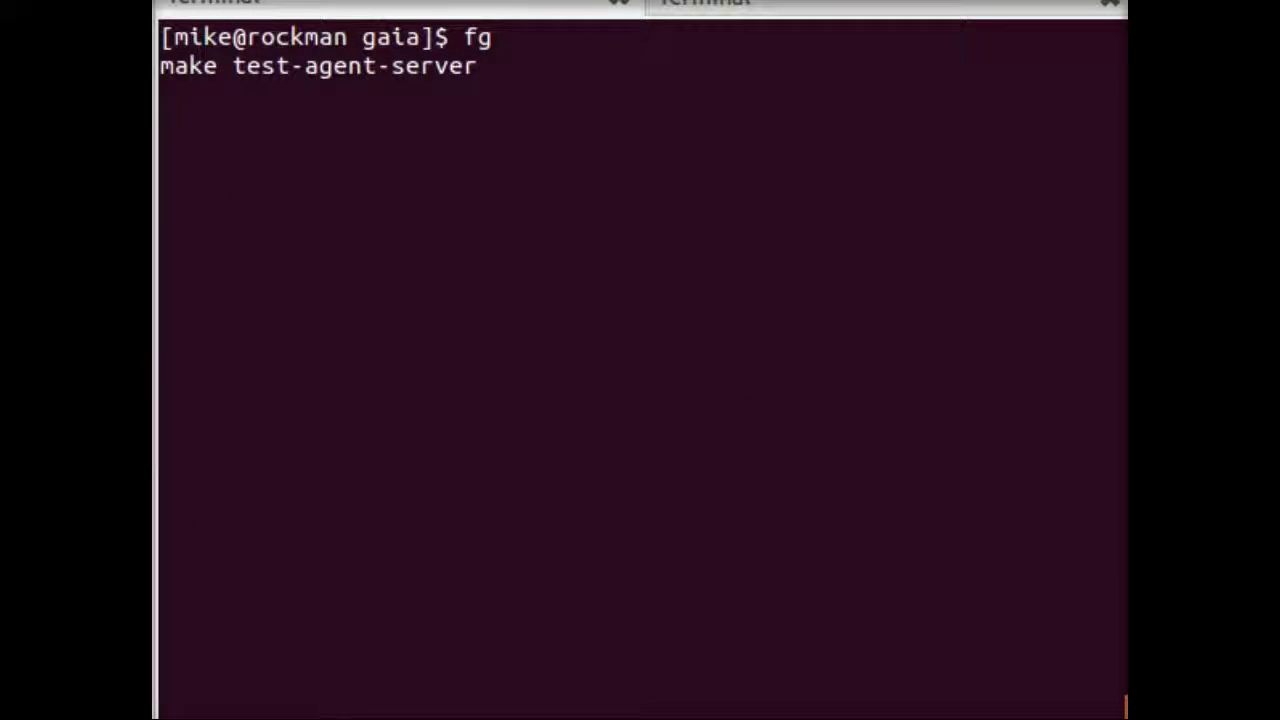
{"action": "key", "text": "ctrl+c"}
{"action": "key", "text": "ctrl+l"}
{"action": "type", "text": "fg"}
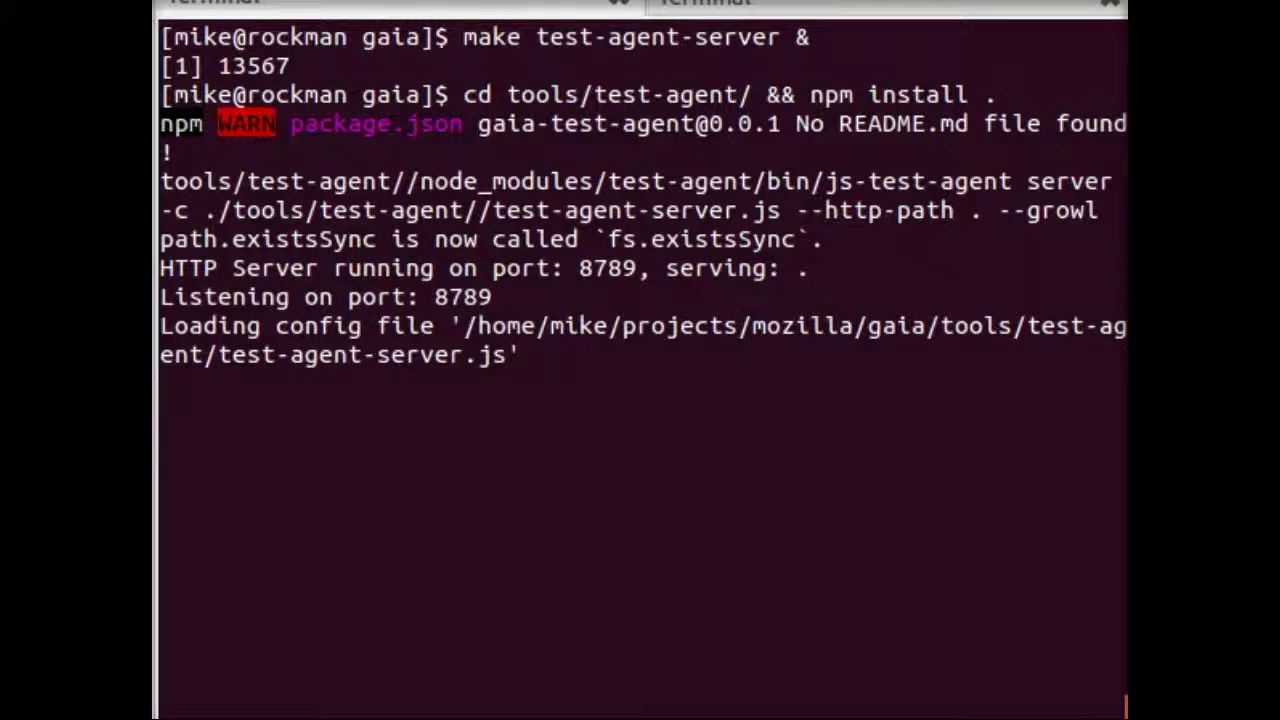
{"action": "key", "text": "ctrl+l"}
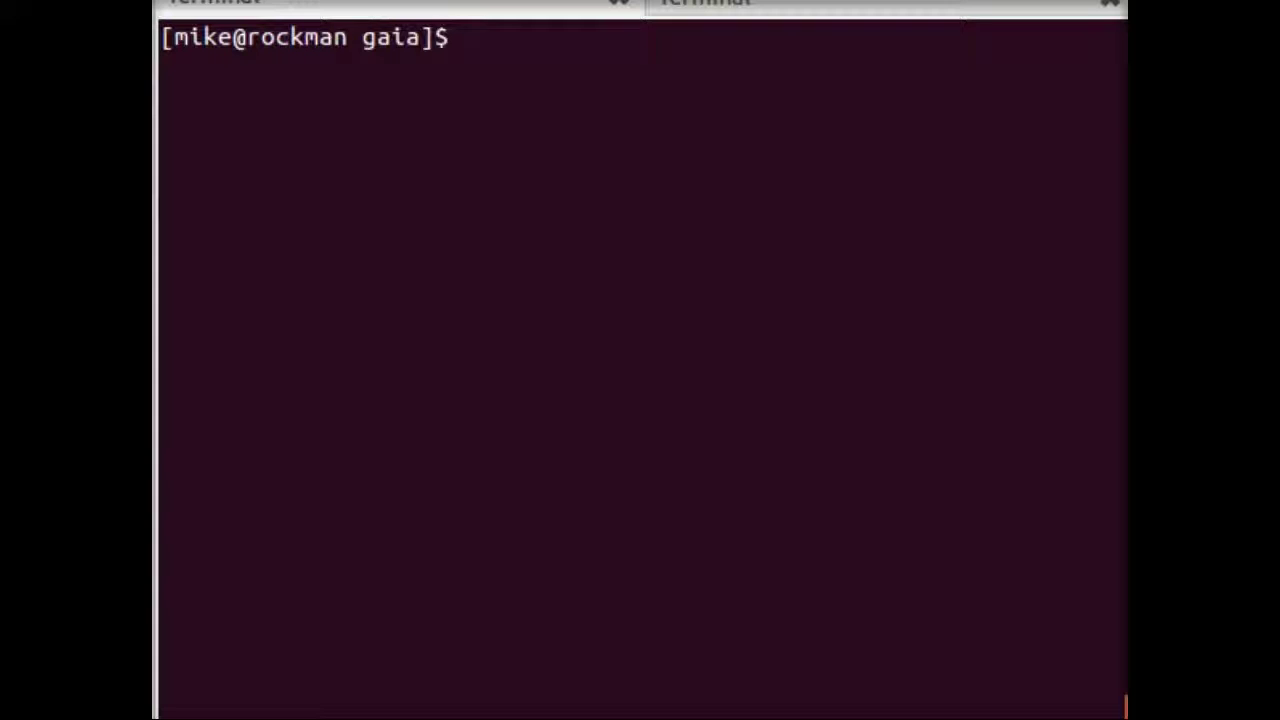
{"action": "key", "text": "Up"}
{"action": "key", "text": "Up"}
{"action": "key", "text": "Up"}
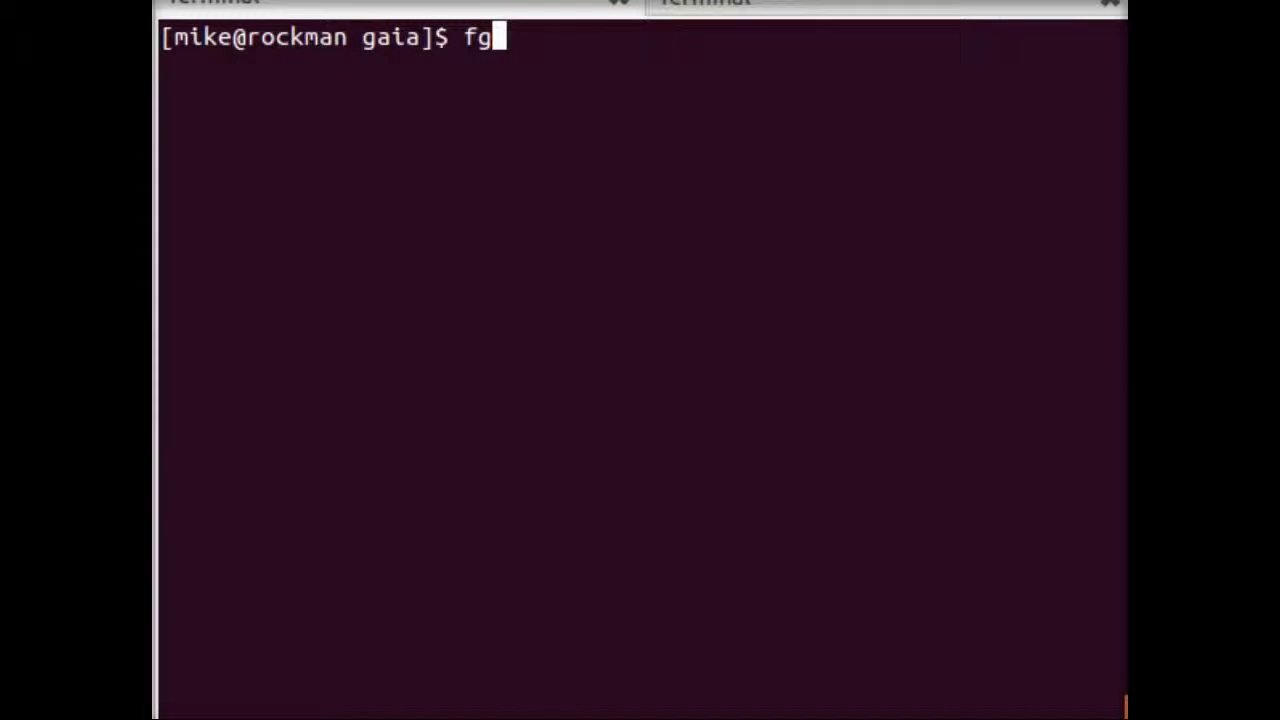
{"action": "key", "text": "ctrl+r"}
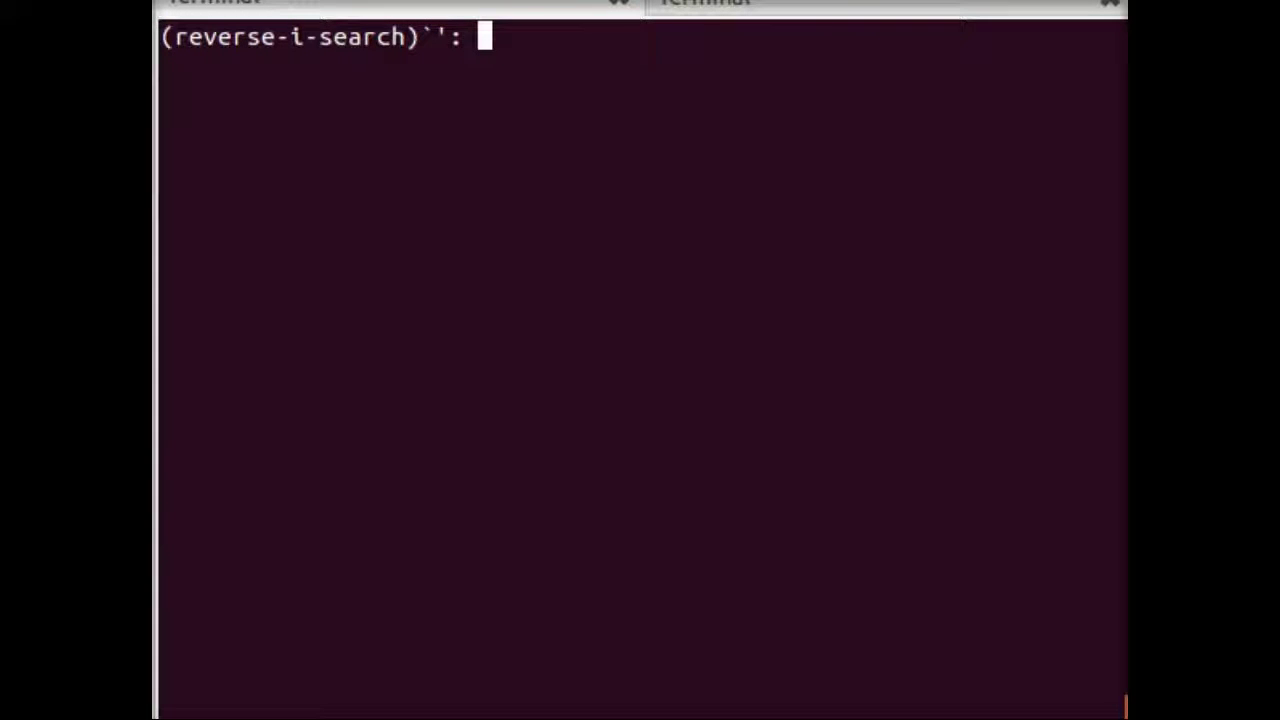
{"action": "type", "text": "fire"}
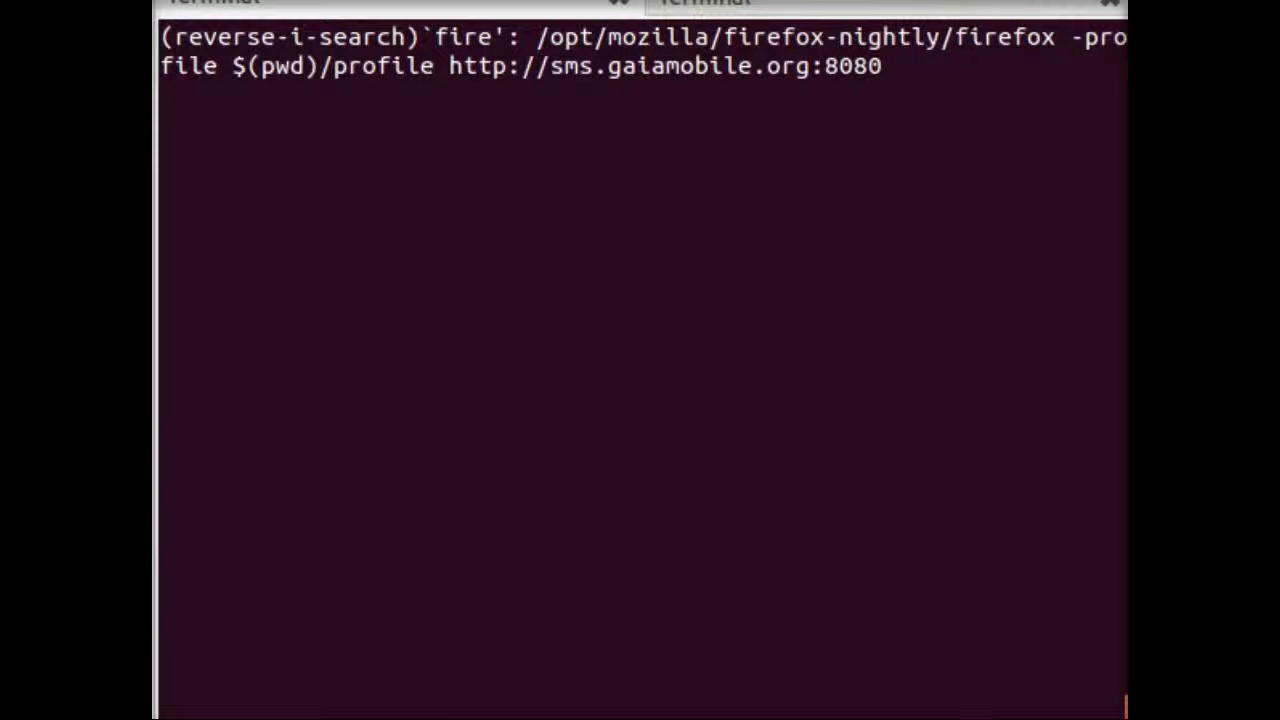
{"action": "key", "text": "Right"}
{"action": "key", "text": "Right"}
{"action": "key", "text": "Right"}
{"action": "key", "text": "Right"}
{"action": "key", "text": "Right"}
{"action": "key", "text": "Right"}
{"action": "key", "text": "Right"}
{"action": "key", "text": "Right"}
{"action": "key", "text": "Right"}
{"action": "key", "text": "Right"}
{"action": "key", "text": "Right"}
{"action": "key", "text": "Right"}
{"action": "key", "text": "Right"}
{"action": "key", "text": "Right"}
{"action": "key", "text": "Right"}
{"action": "key", "text": "Right"}
{"action": "key", "text": "Right"}
{"action": "key", "text": "Right"}
{"action": "key", "text": "Right"}
{"action": "key", "text": "Right"}
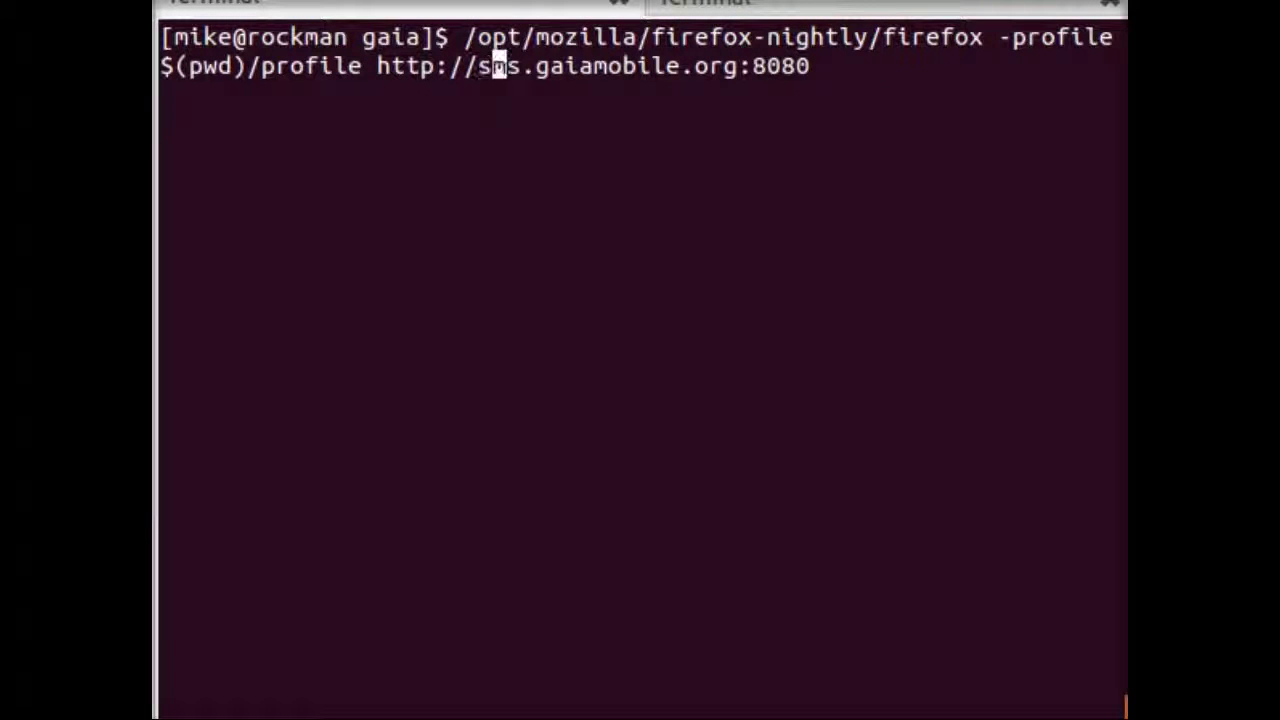
{"action": "key", "text": "Delete"}
{"action": "key", "text": "Delete"}
{"action": "key", "text": "BackSpace"}
{"action": "type", "text": "test-agent"}
{"action": "key", "text": "Return"}
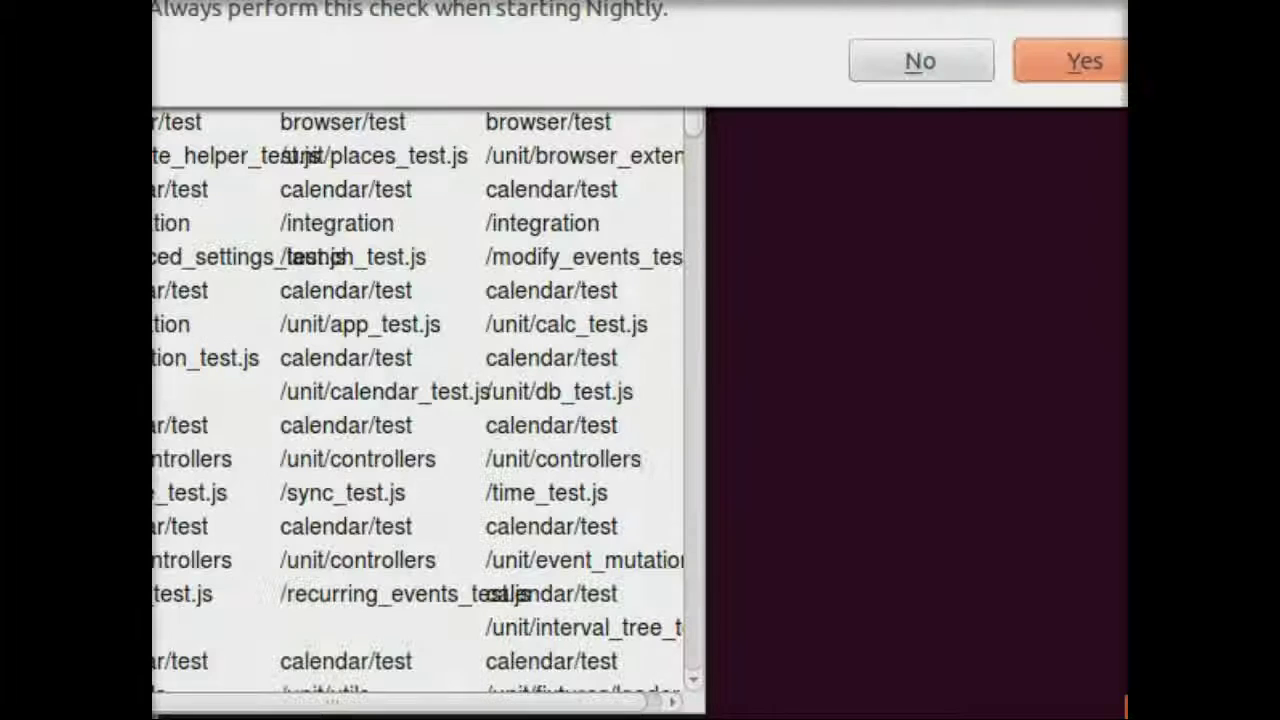
{"action": "left_click", "coordinate": [907, 52]}
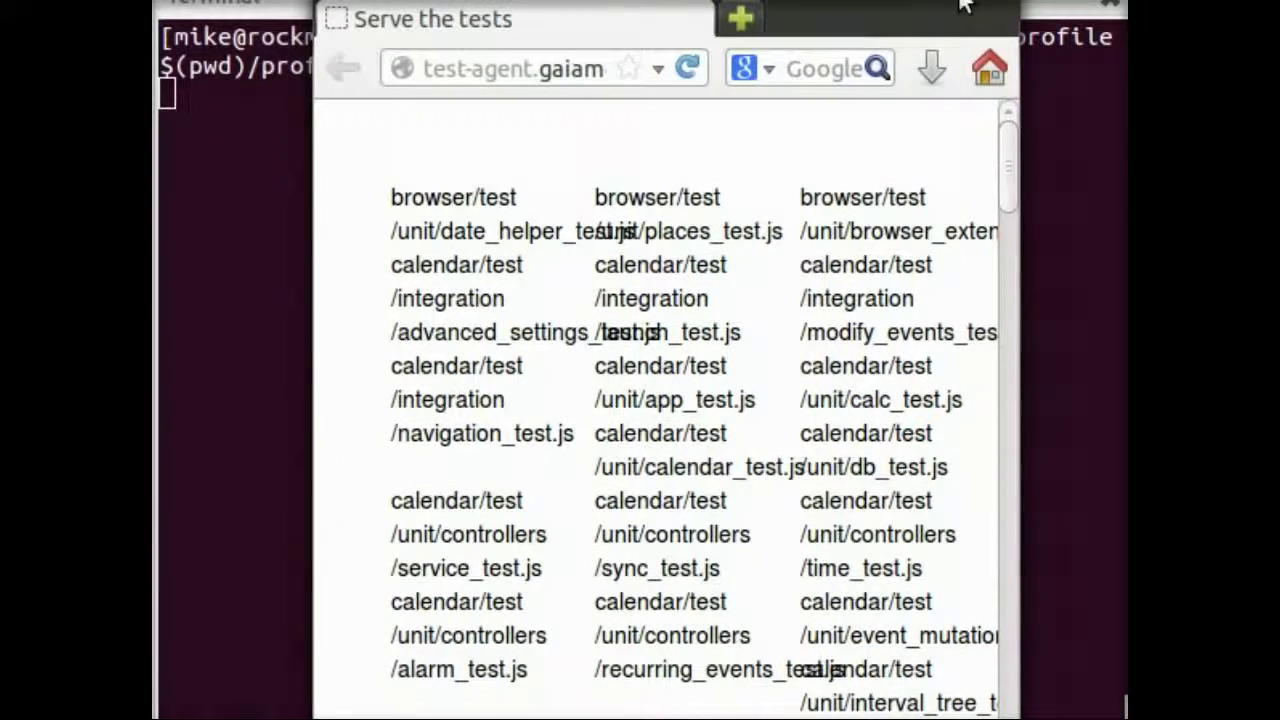
{"action": "left_click_drag", "start_coordinate": [1015, 150], "coordinate": [1005, 245]}
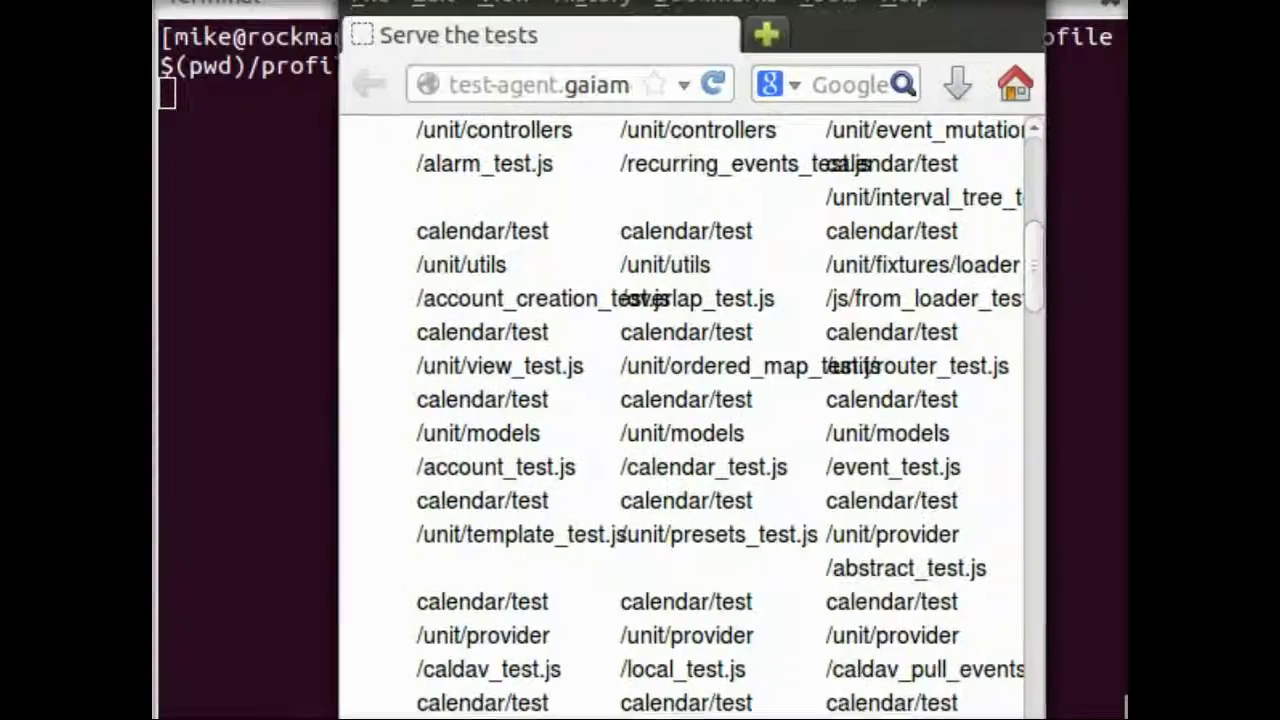
Switch to the other terminal session, clear it and try running make test-agent-test from the mozilla directory
{"action": "key", "text": "ctrl+q"}
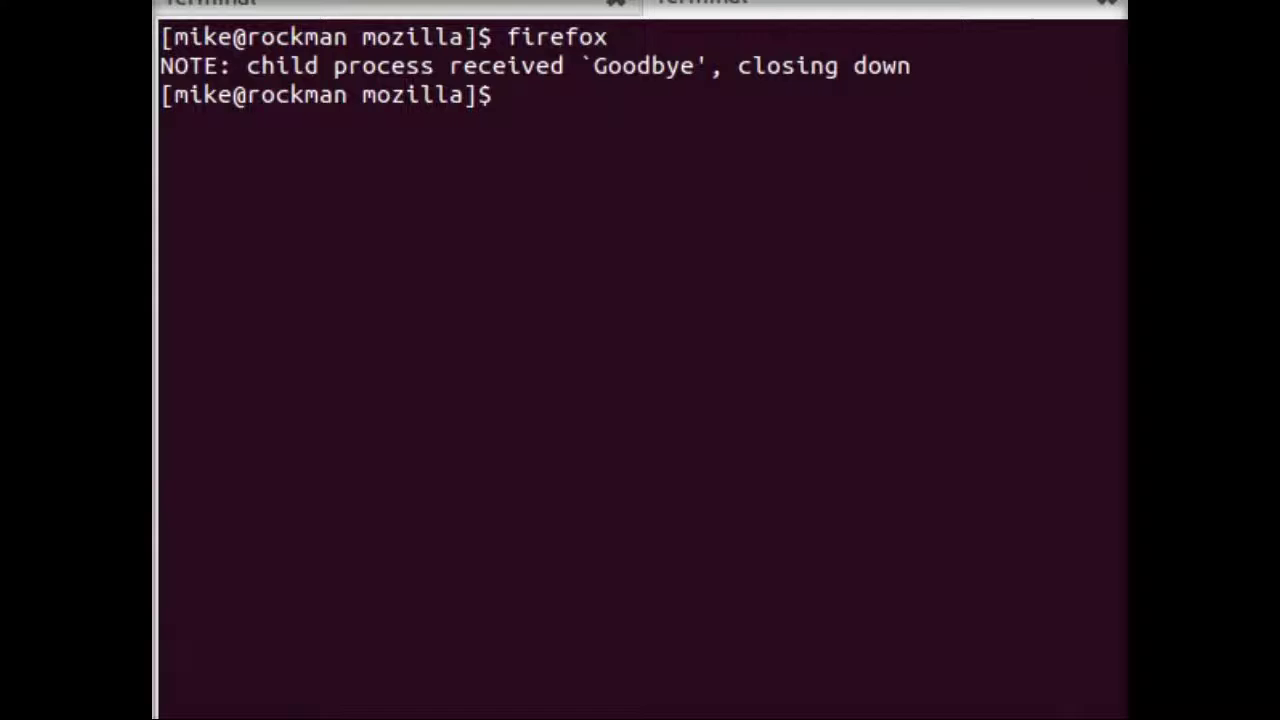
{"action": "key", "text": "ctrl+l"}
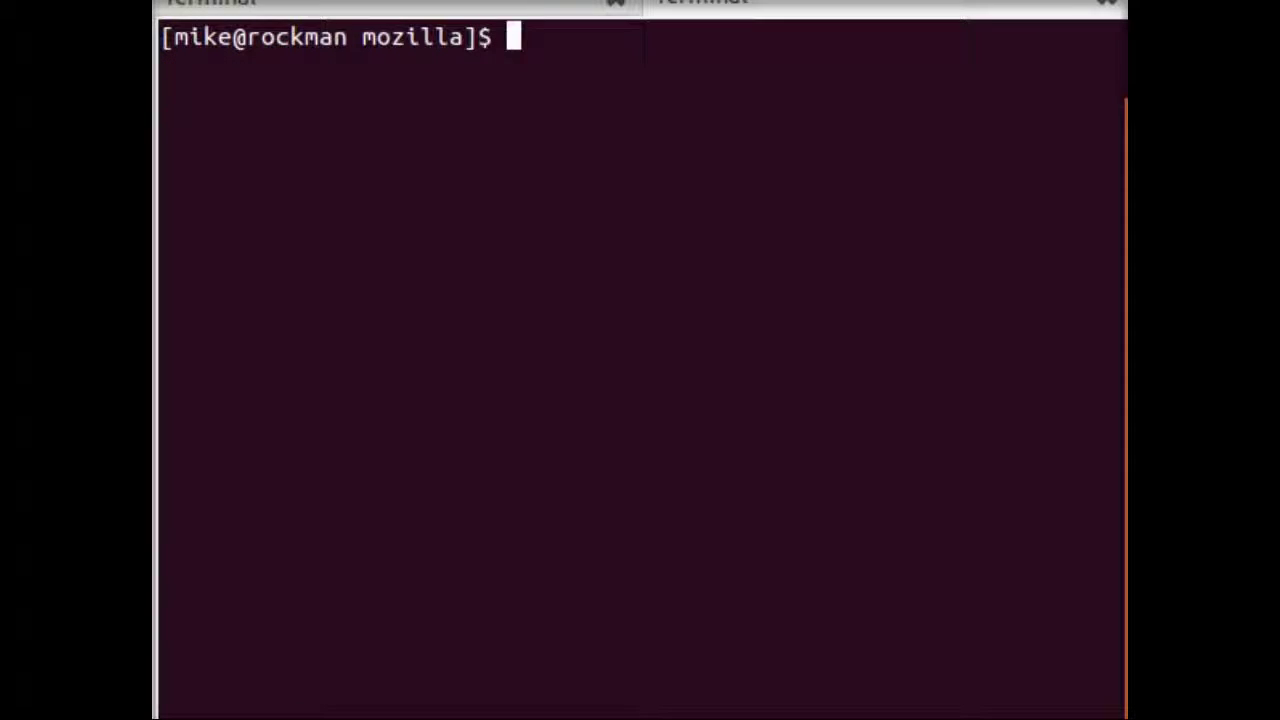
{"action": "type", "text": "make test-agent-te"}
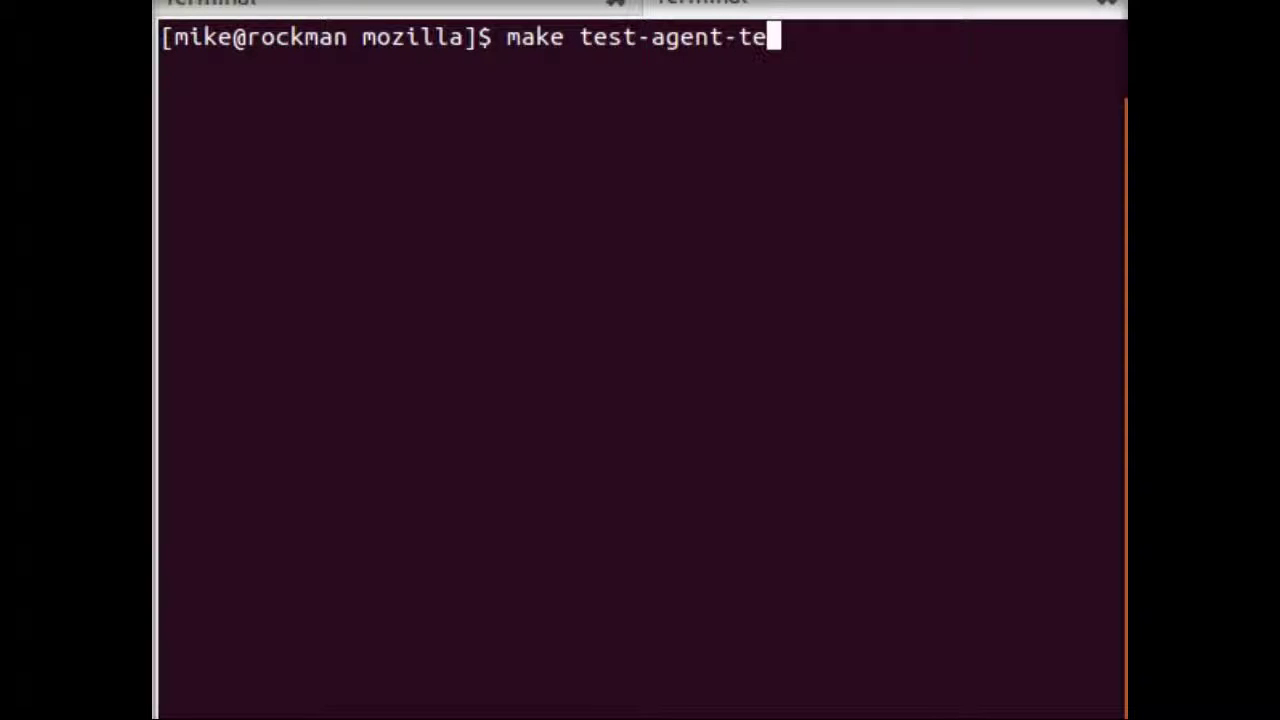
{"action": "type", "text": "st"}
{"action": "key", "text": "Return"}
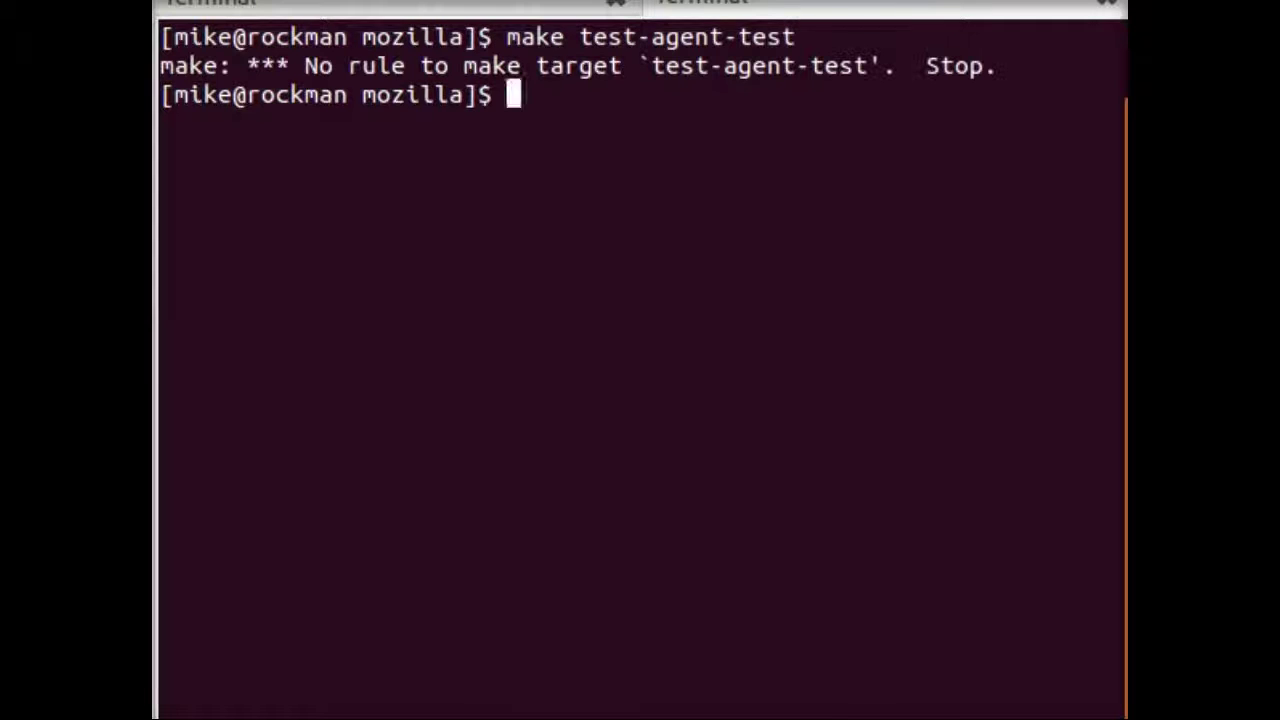
Change into the gaia directory, run make test-agent-test in a cleared terminal and bring that terminal back to the front
{"action": "type", "text": "cd gaia"}
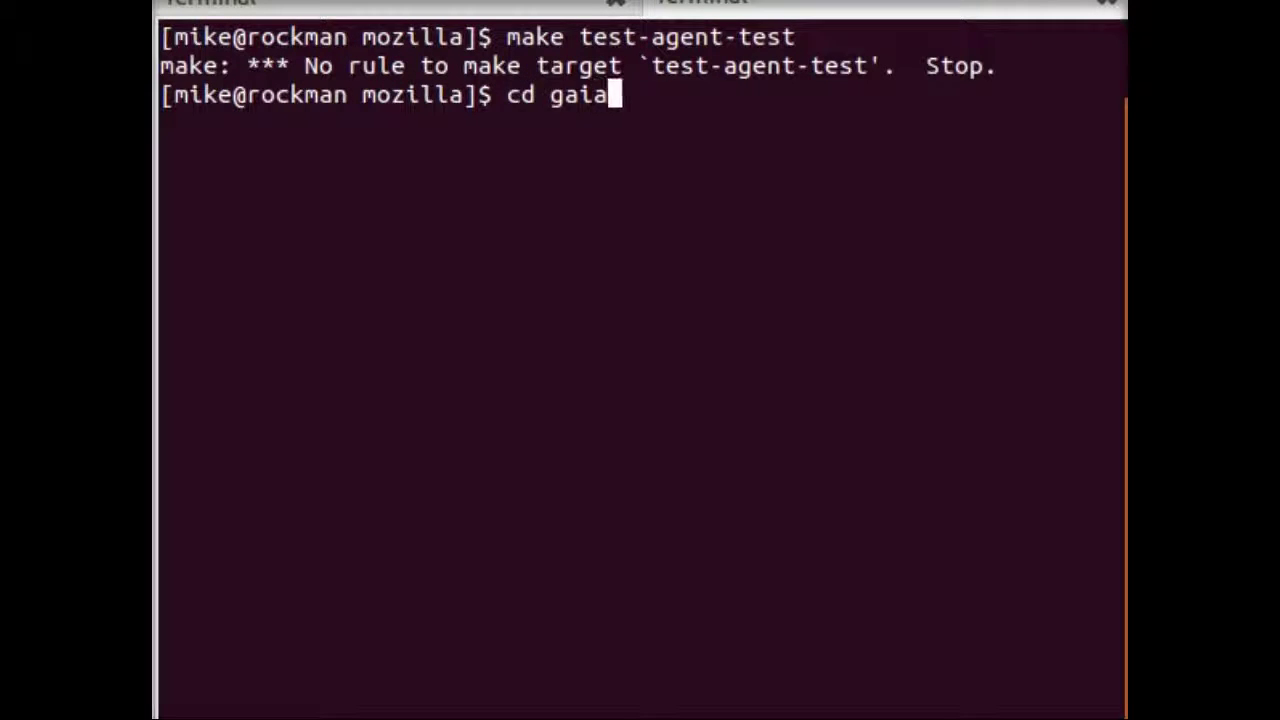
{"action": "key", "text": "Up"}
{"action": "key", "text": "Down"}
{"action": "key", "text": "Return"}
{"action": "key", "text": "Up"}
{"action": "key", "text": "ctrl+l"}
{"action": "key", "text": "Up"}
{"action": "key", "text": "Return"}
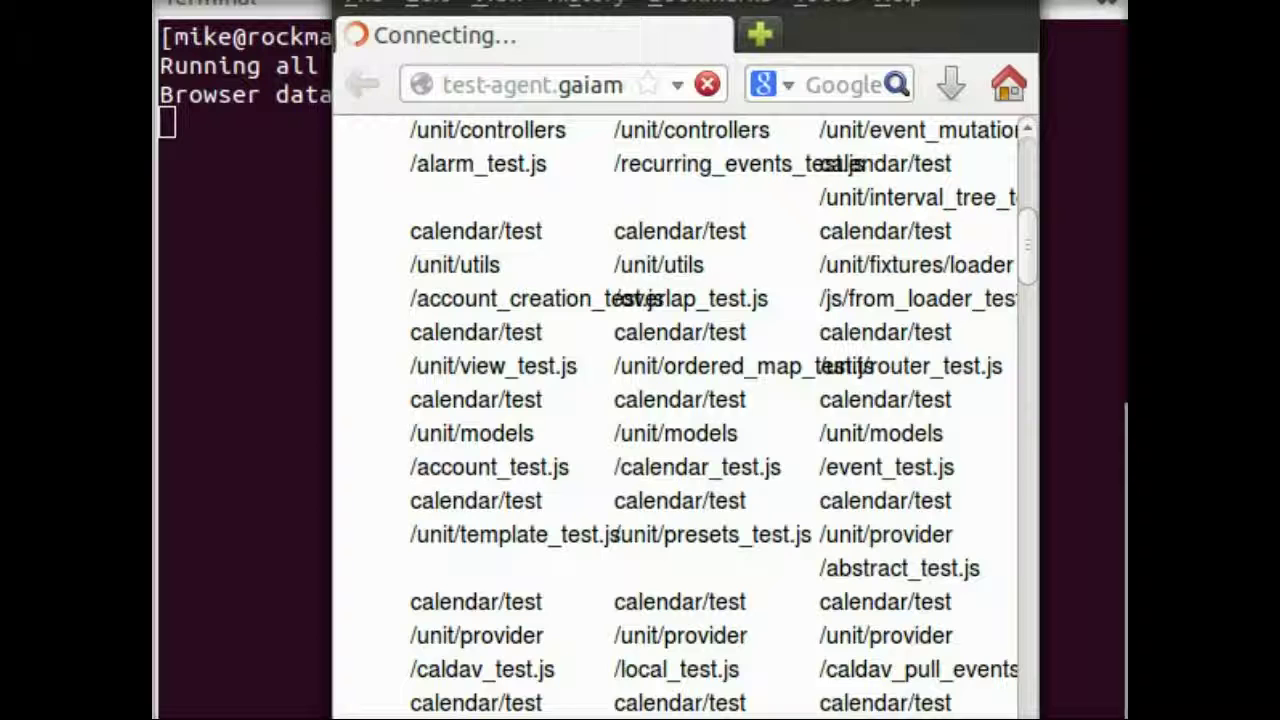
{"action": "left_click", "coordinate": [278, 135]}
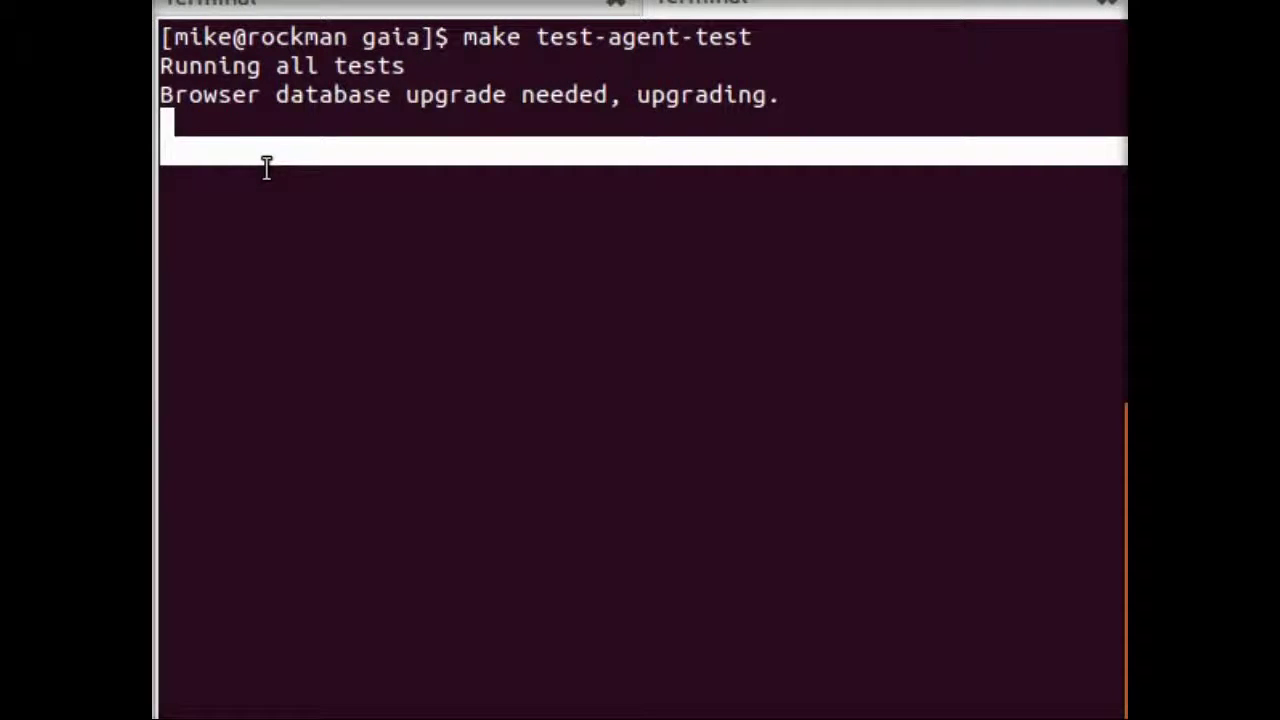